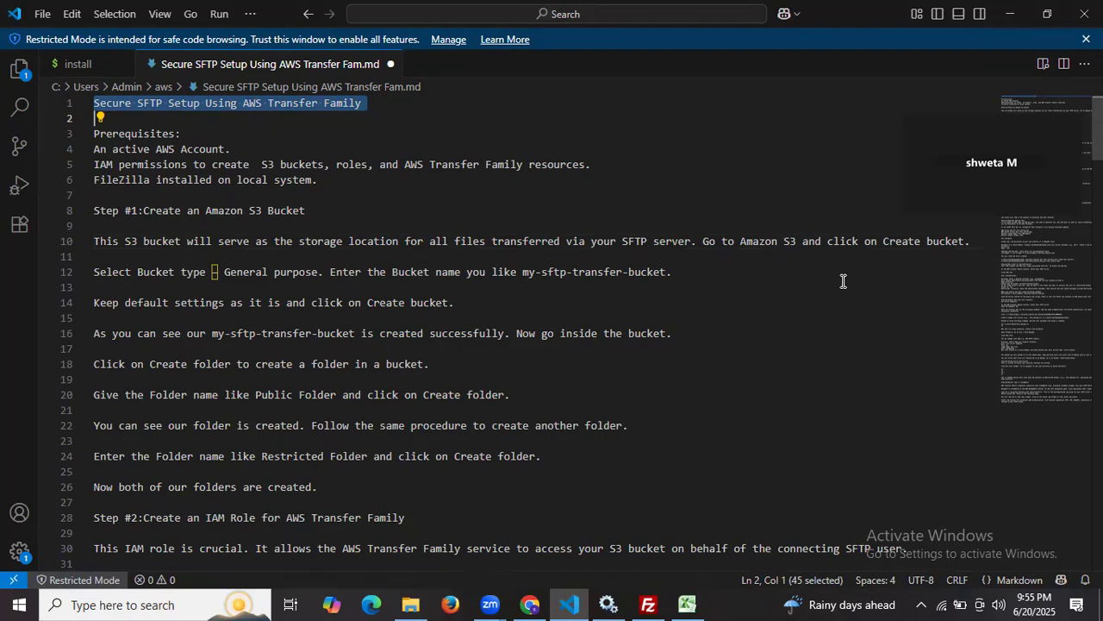
Review the prerequisites in the SFTP setup notes: AWS account, IAM permissions and a local FileZilla installation
{"action": "left_click", "coordinate": [143, 133]}
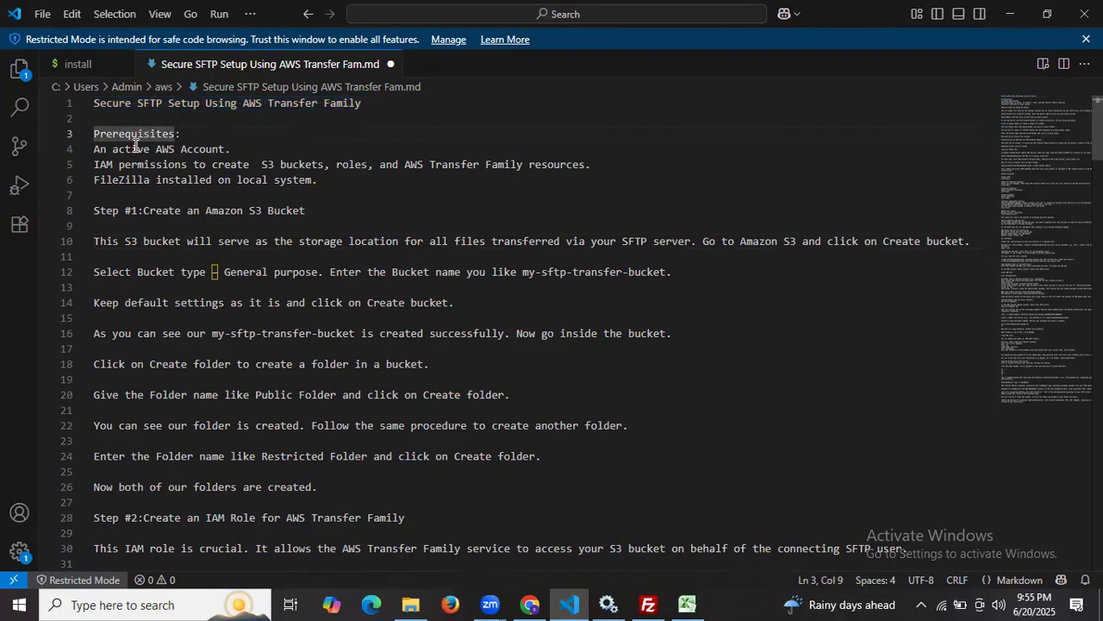
{"action": "left_click_drag", "start_coordinate": [111, 149], "coordinate": [245, 149]}
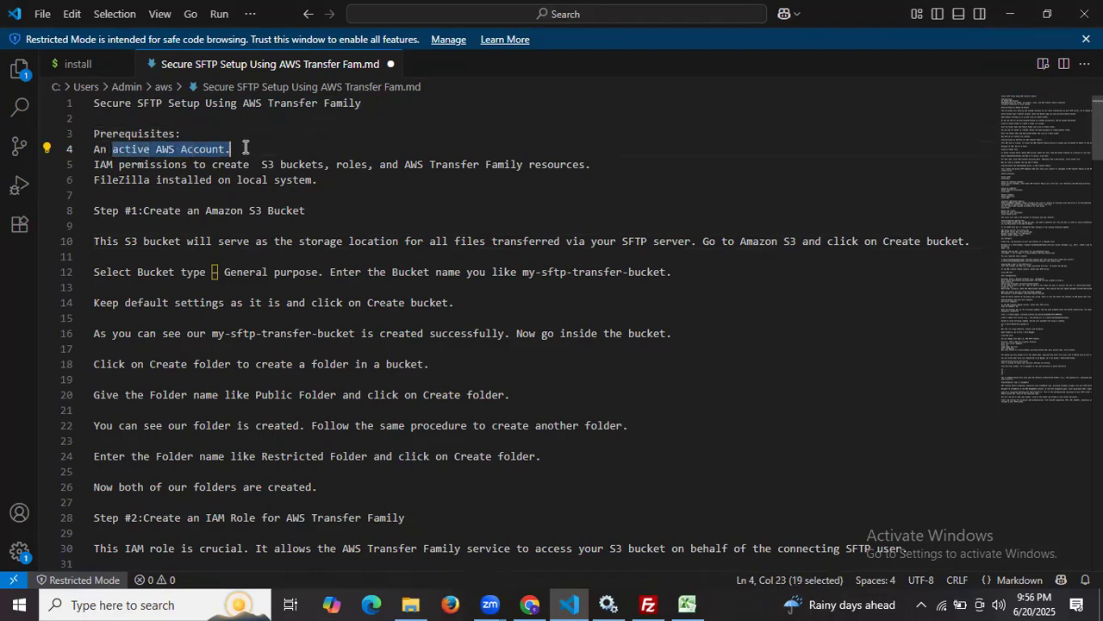
{"action": "left_click_drag", "start_coordinate": [120, 165], "coordinate": [325, 163]}
{"action": "left_click", "coordinate": [352, 164]}
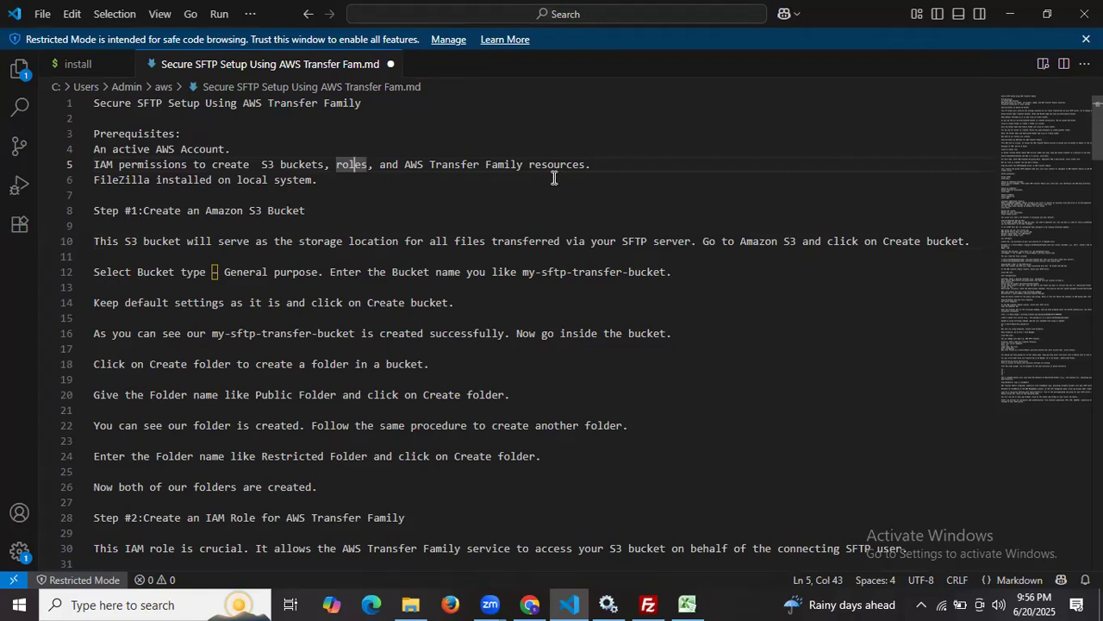
{"action": "left_click", "coordinate": [130, 179]}
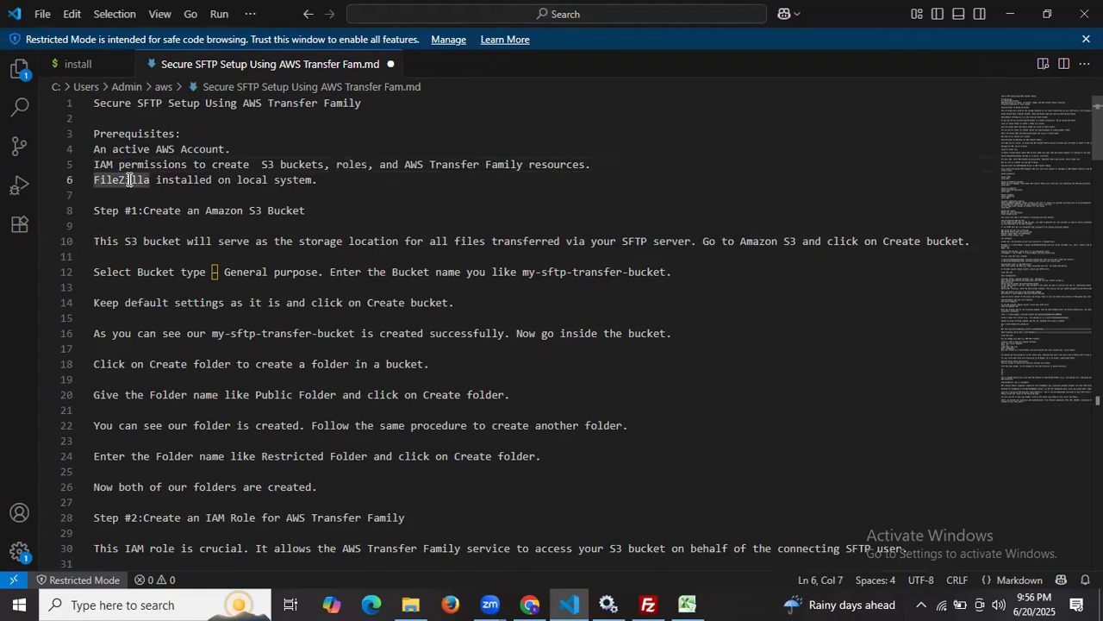
{"action": "left_click", "coordinate": [344, 181]}
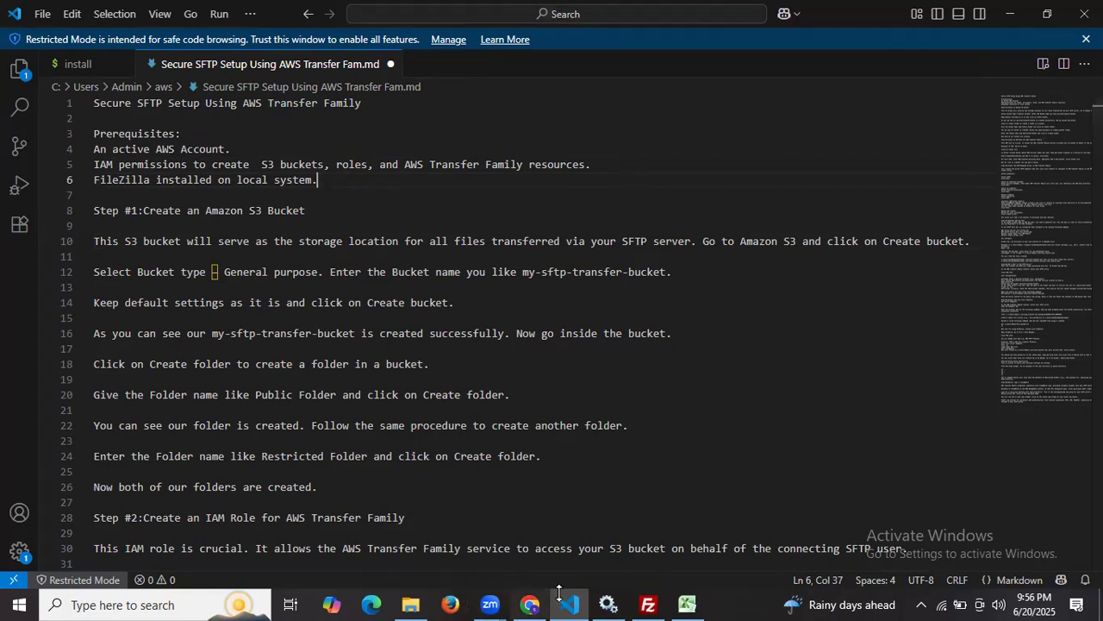
Switch to Chrome and look over the open Amazon S3, IAM Roles and AWS Transfer Family console pages
{"action": "left_click", "coordinate": [532, 604]}
{"action": "left_click", "coordinate": [243, 12]}
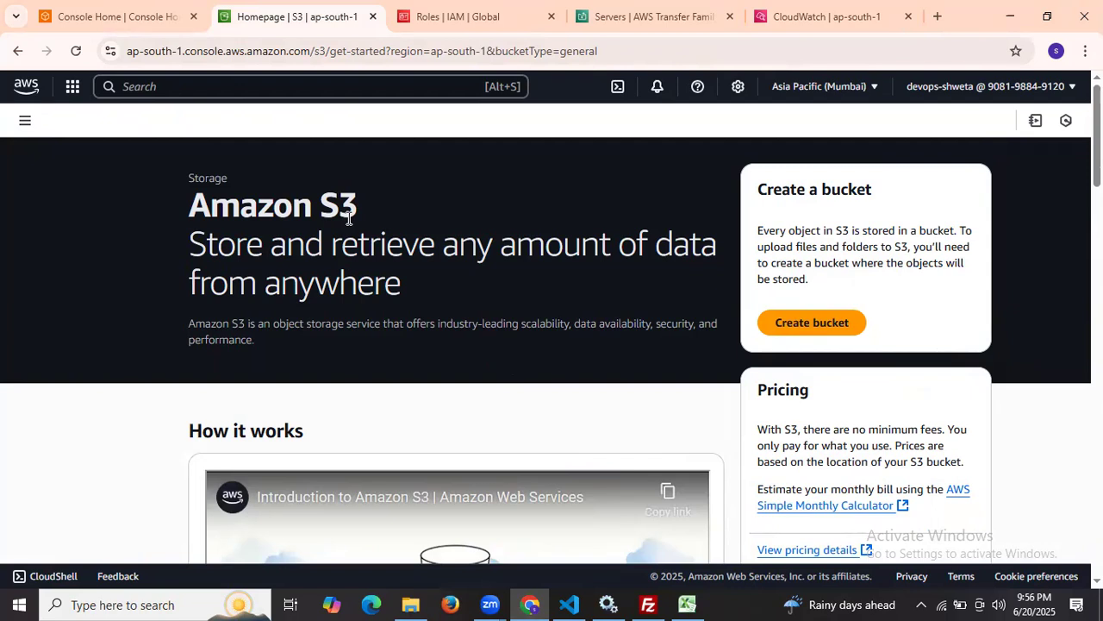
{"action": "left_click", "coordinate": [433, 12]}
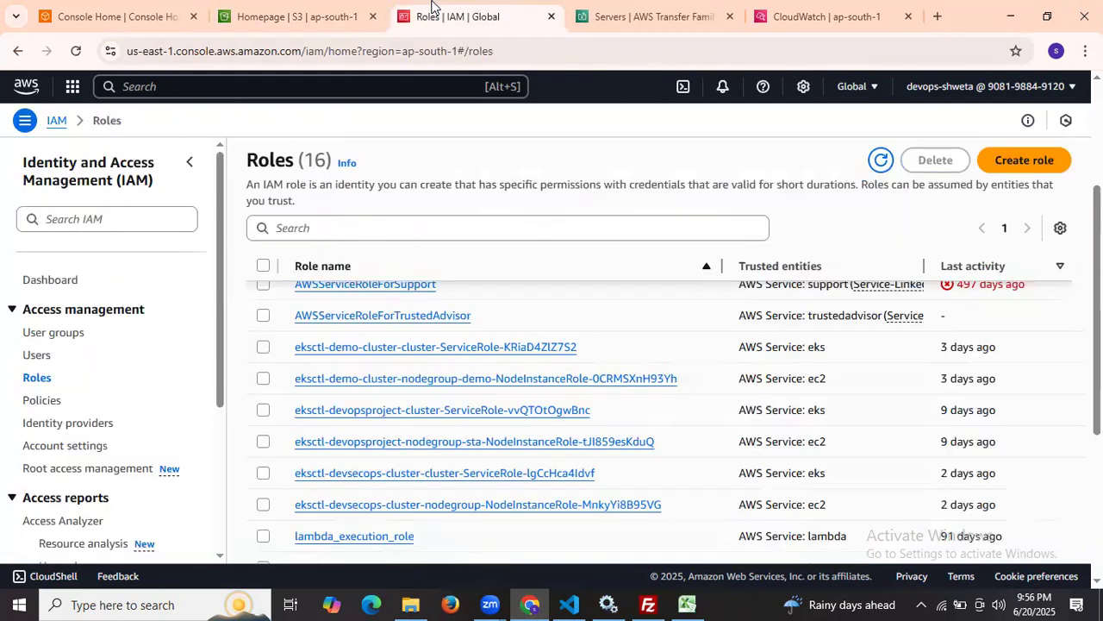
{"action": "left_click", "coordinate": [606, 7]}
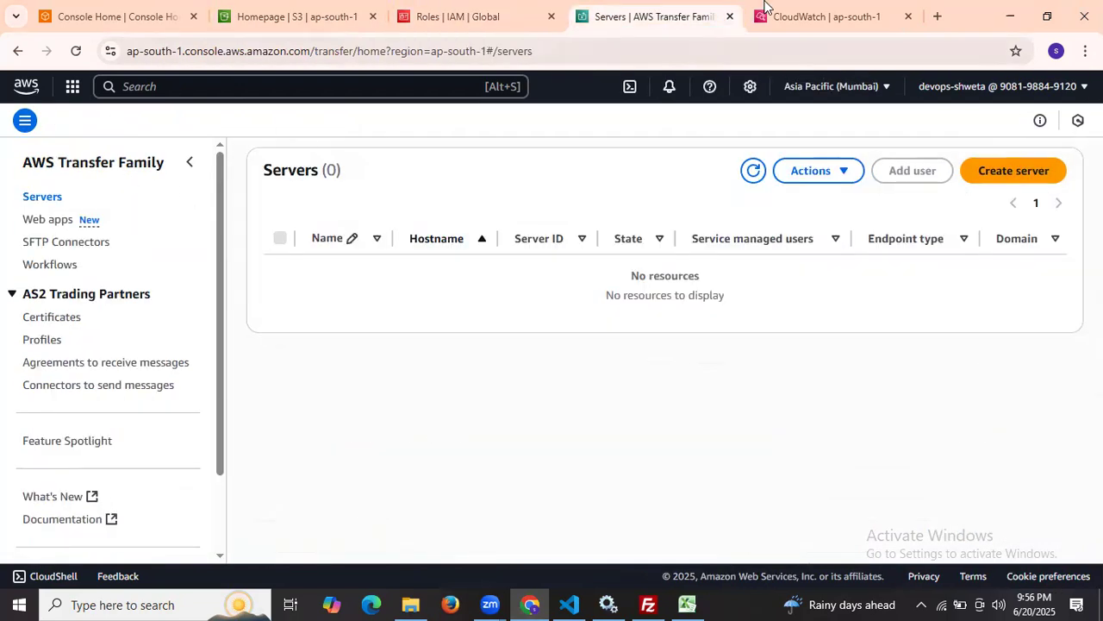
{"action": "left_click", "coordinate": [297, 12]}
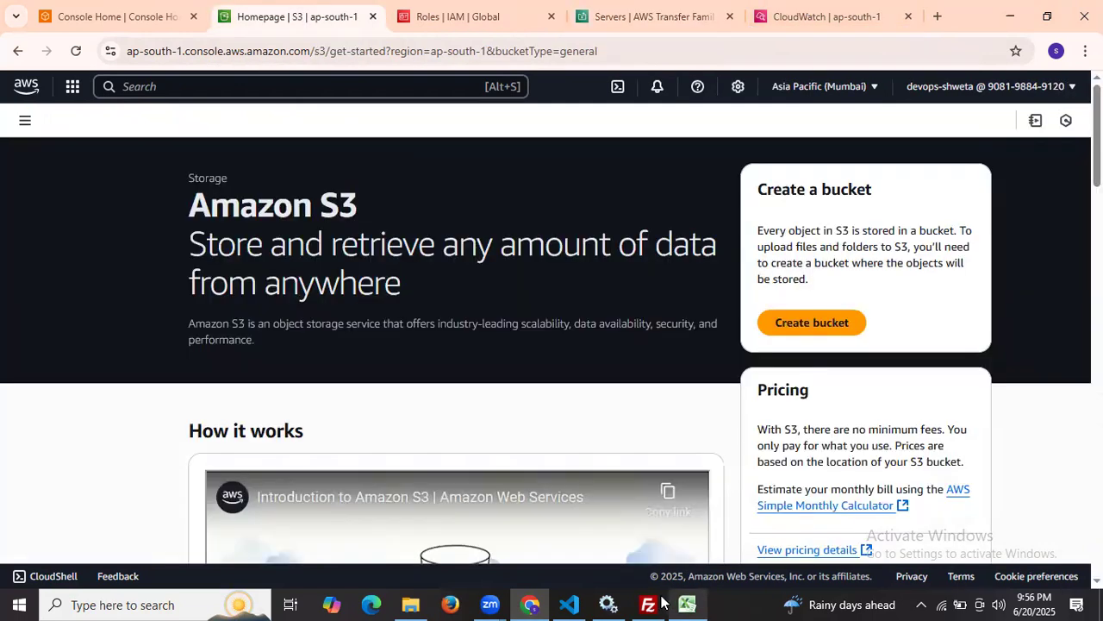
Return to the notes in VS Code and copy the bucket name my-sftp-transfer-bucket from Step #1
{"action": "left_click", "coordinate": [571, 603]}
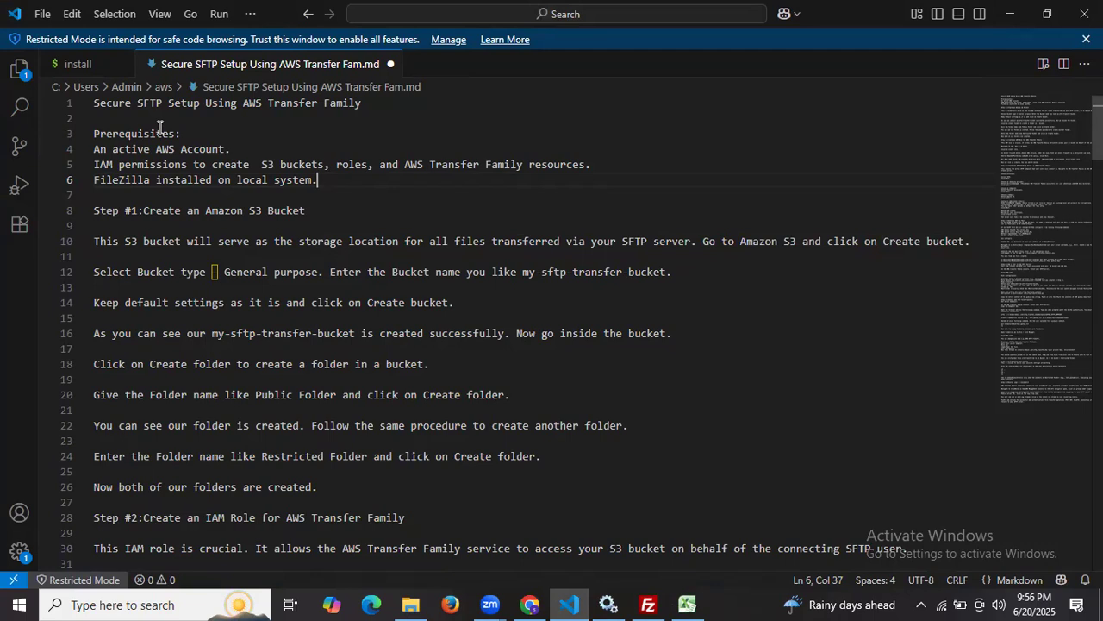
{"action": "left_click", "coordinate": [142, 210]}
{"action": "left_click_drag", "start_coordinate": [205, 212], "coordinate": [275, 210]}
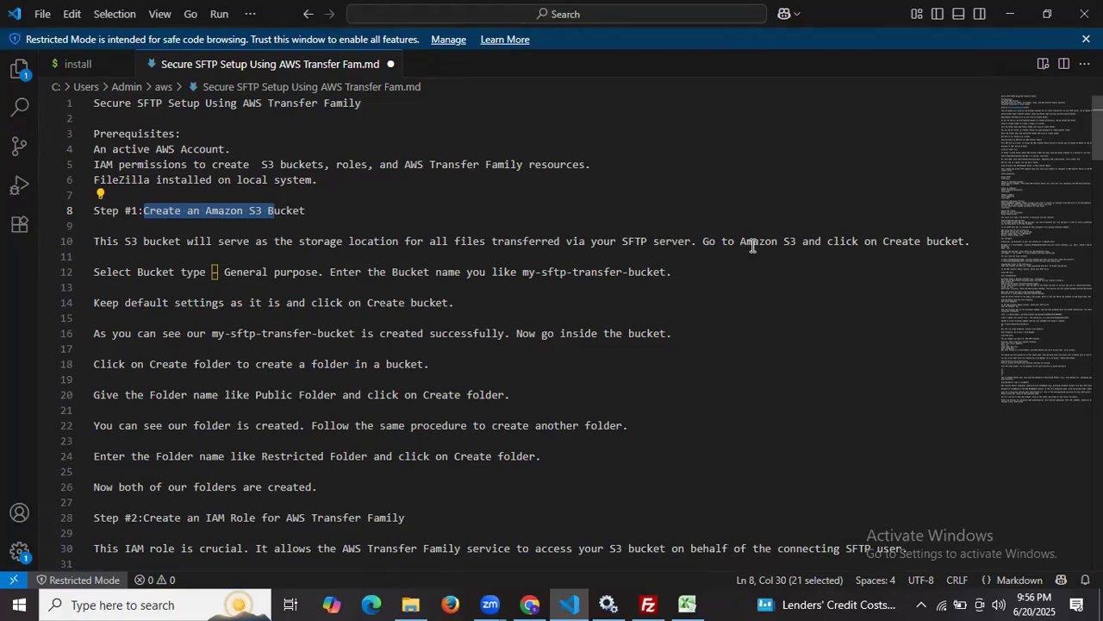
{"action": "left_click_drag", "start_coordinate": [522, 273], "coordinate": [665, 273]}
{"action": "key", "text": "ctrl+c"}
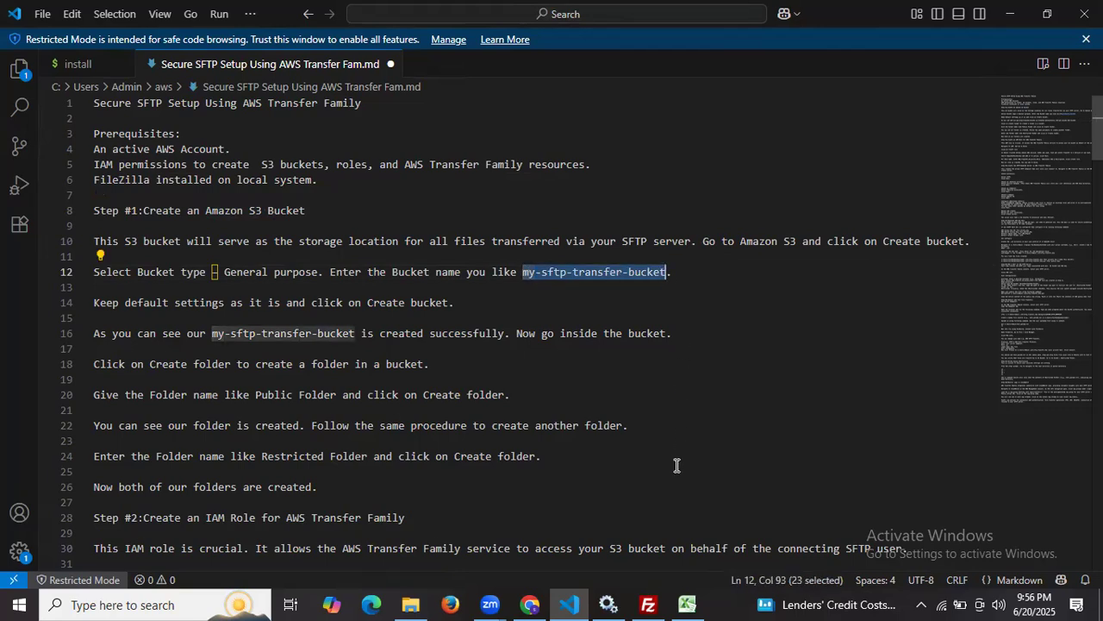
Switch to Chrome and create a general purpose S3 bucket named my-sftp-transfer-bucket with the default settings
{"action": "left_click", "coordinate": [529, 603]}
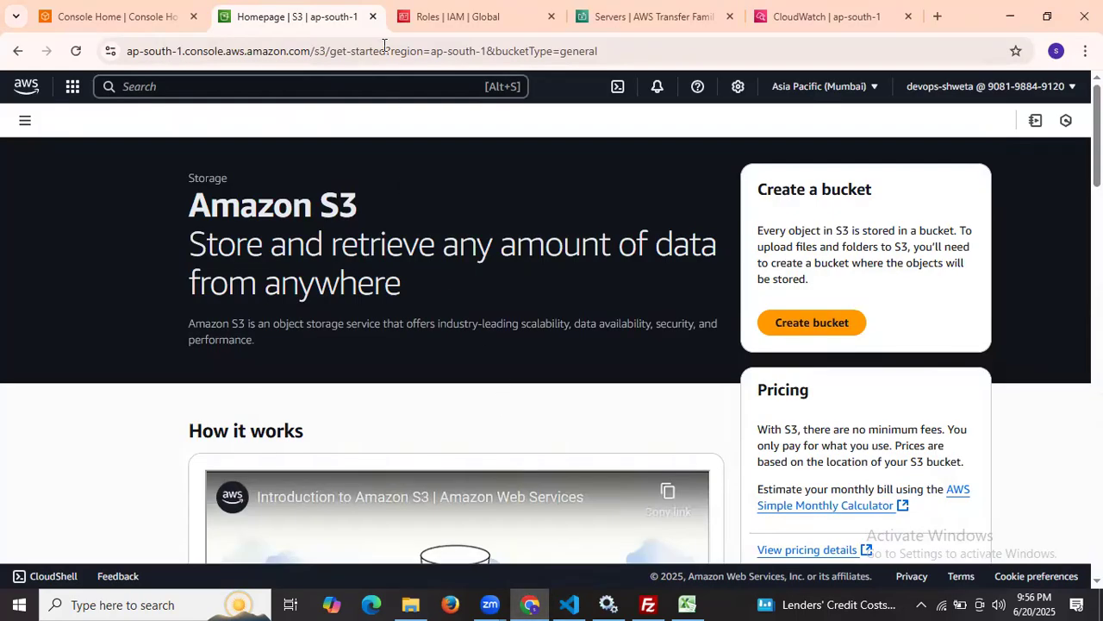
{"action": "left_click", "coordinate": [800, 328]}
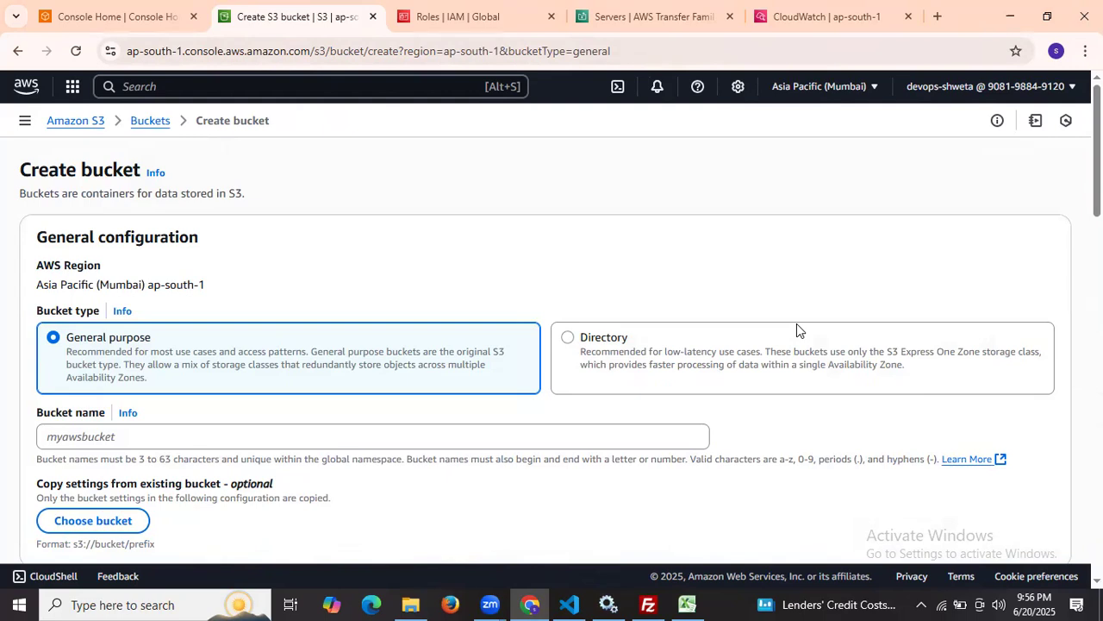
{"action": "left_click", "coordinate": [146, 436]}
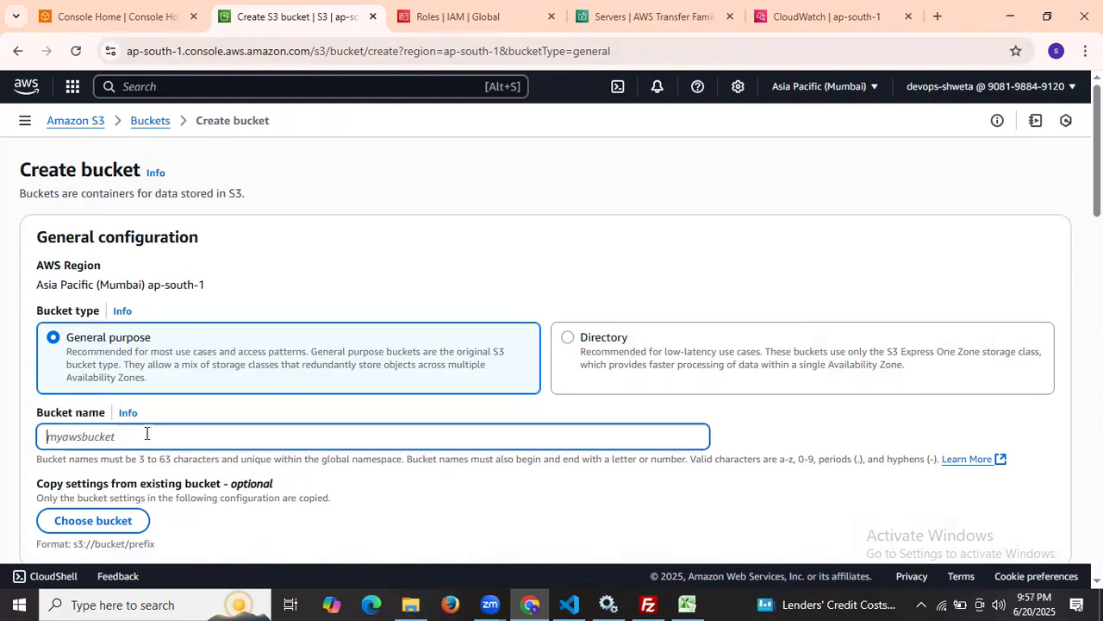
{"action": "key", "text": "ctrl+v"}
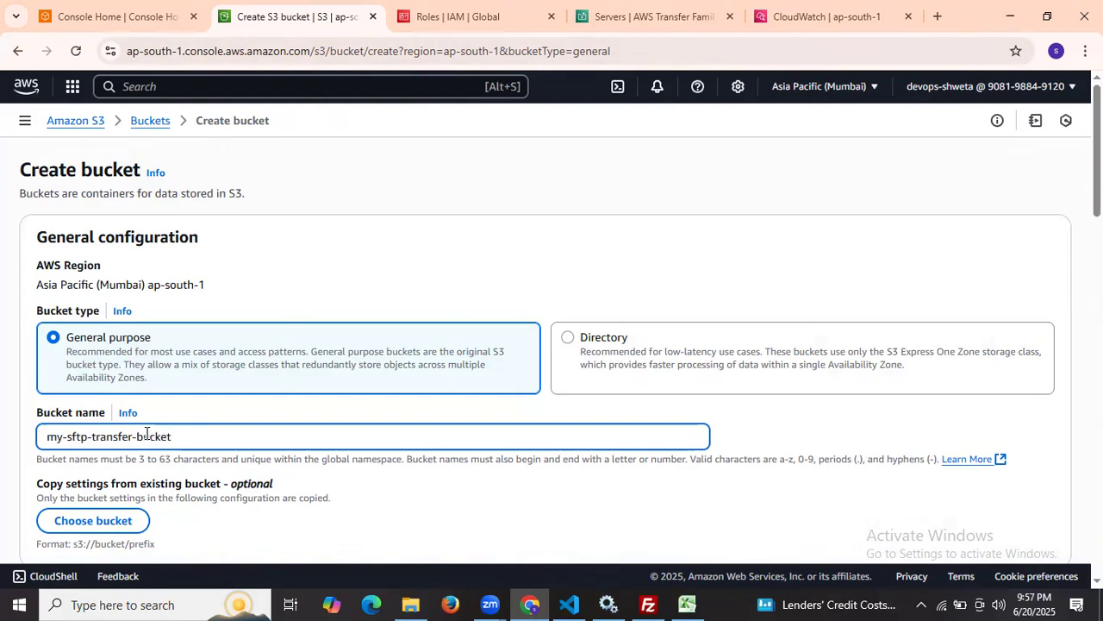
{"action": "scroll", "coordinate": [146, 433], "scroll_direction": "down", "scroll_amount": 4}
{"action": "scroll", "coordinate": [146, 434], "scroll_direction": "up", "scroll_amount": 2}
{"action": "scroll", "coordinate": [146, 434], "scroll_direction": "down", "scroll_amount": 2}
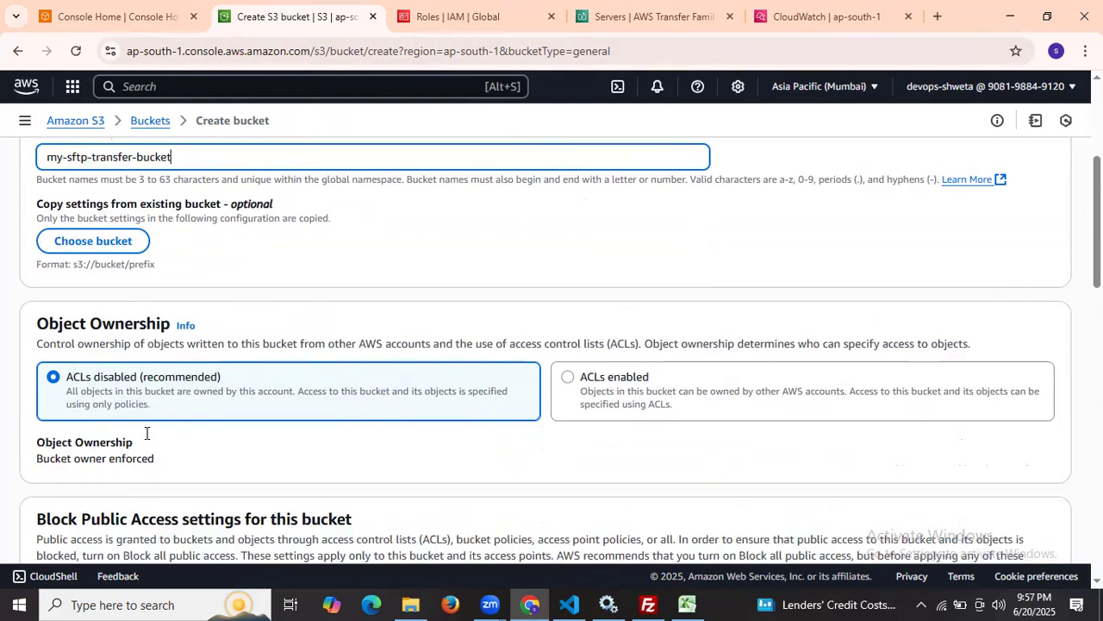
{"action": "scroll", "coordinate": [146, 434], "scroll_direction": "down", "scroll_amount": 15}
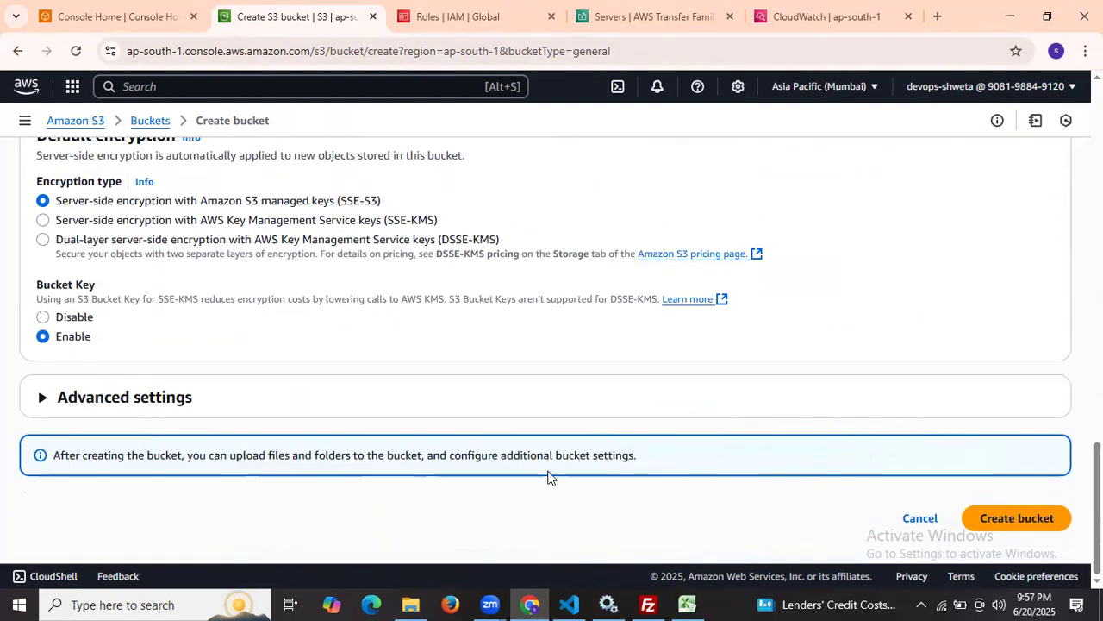
{"action": "left_click", "coordinate": [991, 516]}
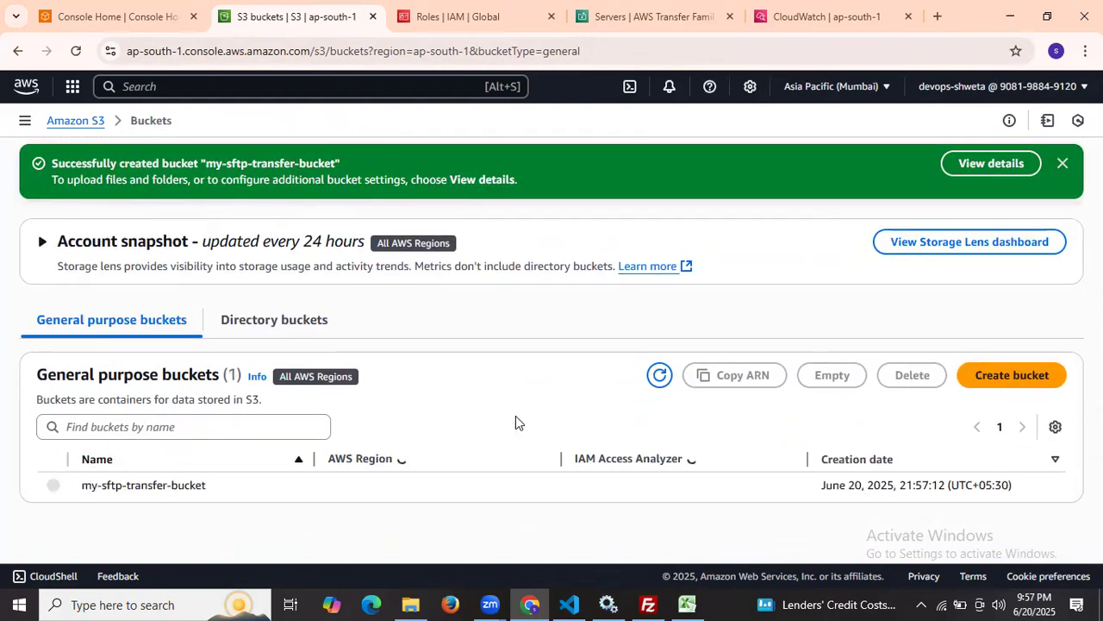
Open my-sftp-transfer-bucket and create a folder named Public Folder in it without specifying an encryption key
{"action": "left_click", "coordinate": [180, 484]}
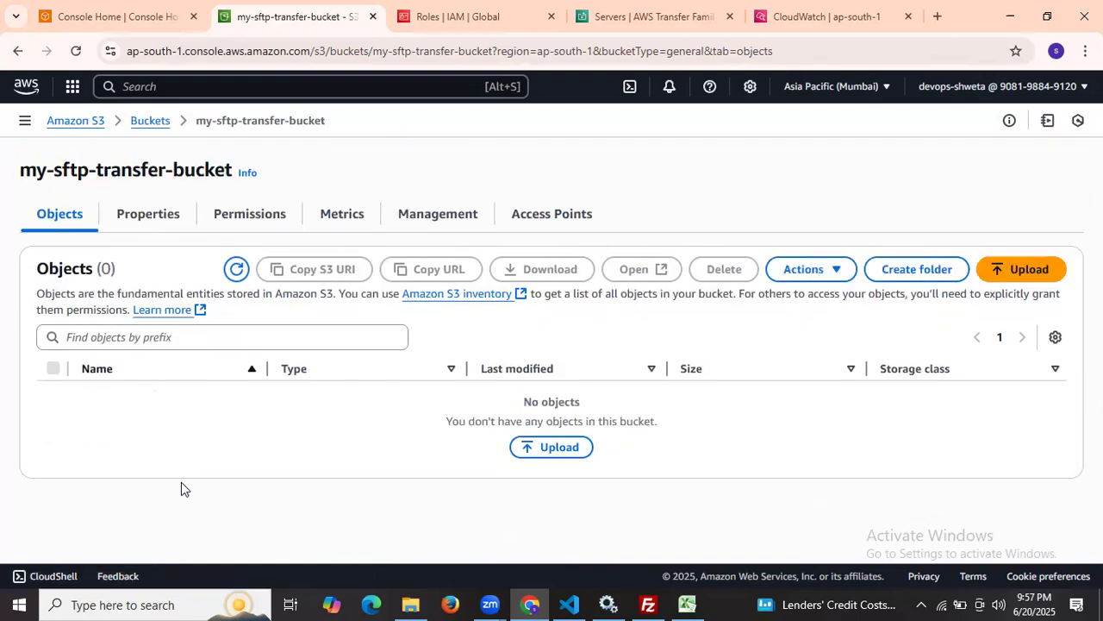
{"action": "left_click", "coordinate": [912, 272]}
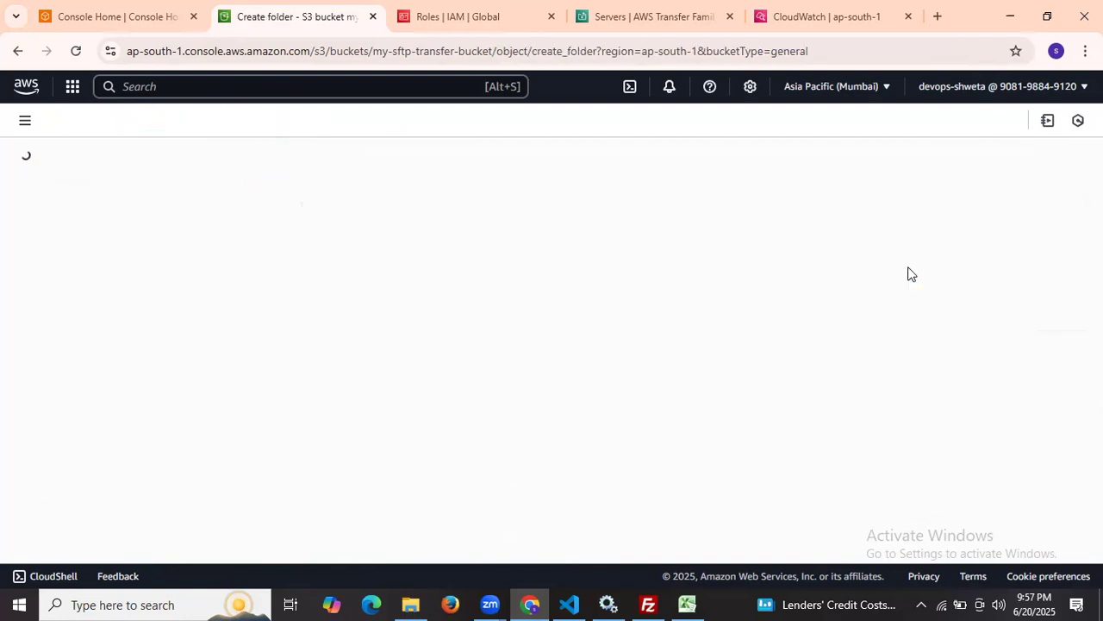
{"action": "left_click", "coordinate": [472, 401]}
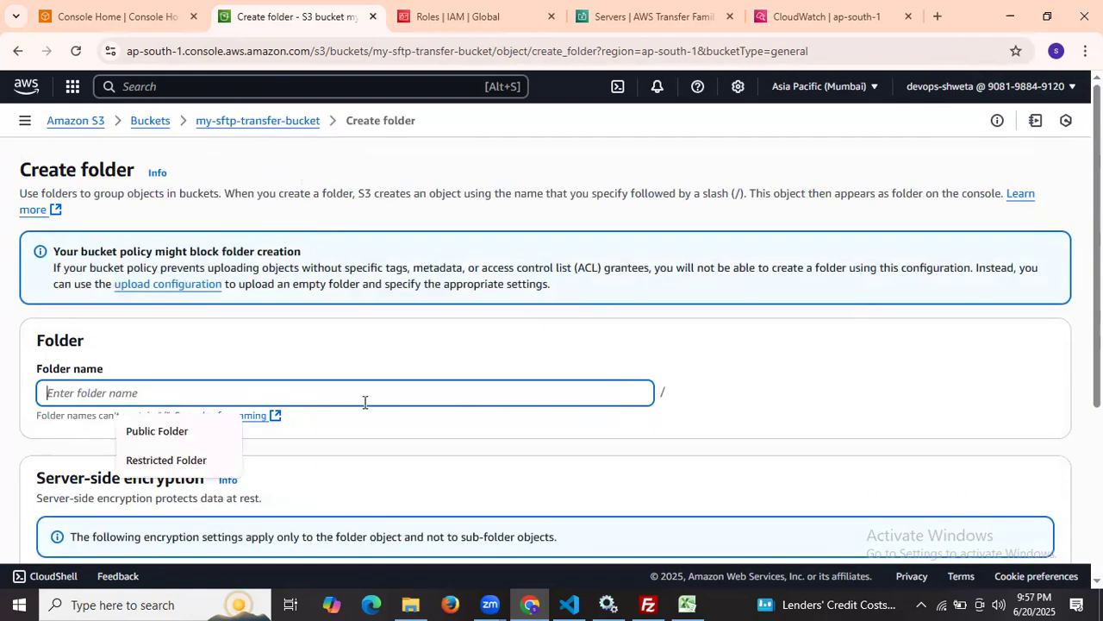
{"action": "left_click", "coordinate": [191, 434]}
{"action": "scroll", "coordinate": [192, 438], "scroll_direction": "down", "scroll_amount": 3}
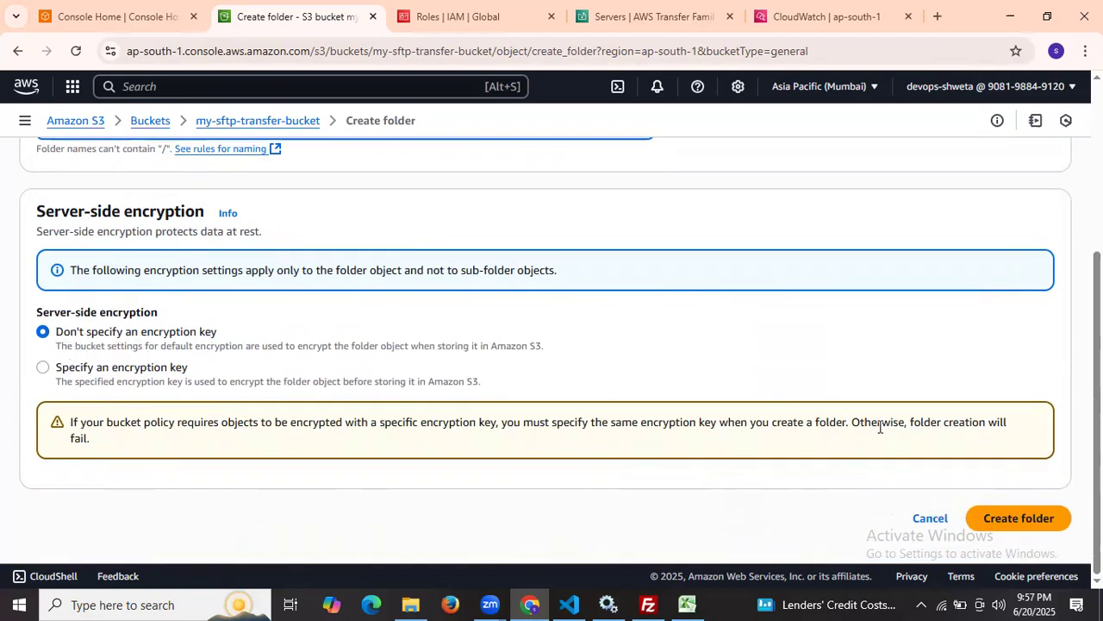
{"action": "left_click", "coordinate": [1013, 516]}
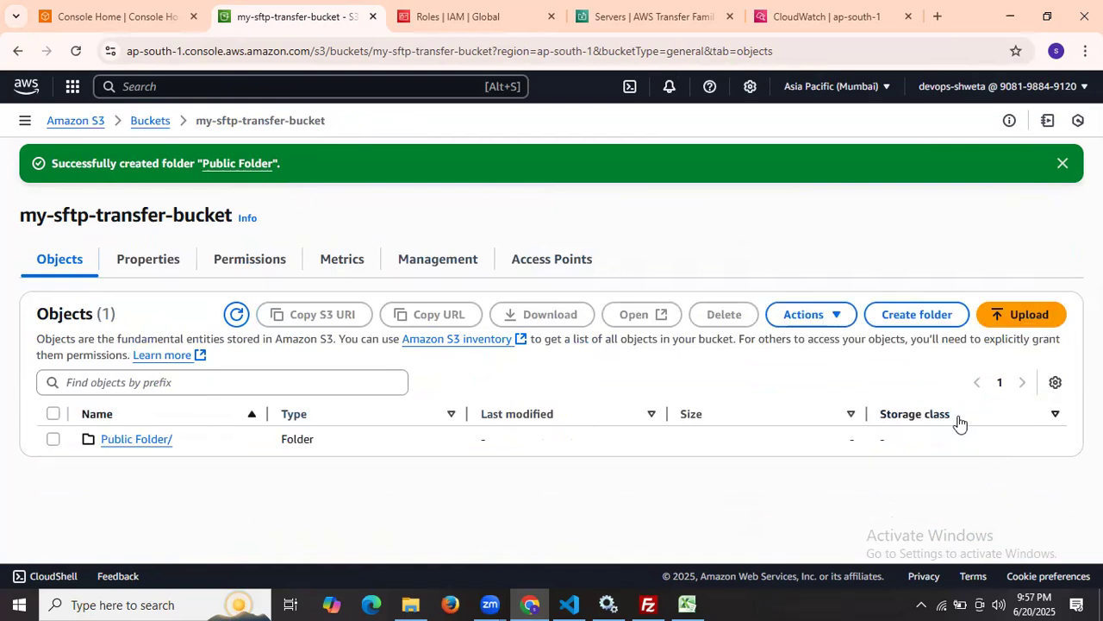
Create a second folder named Restricted Folder in the bucket without specifying an encryption key
{"action": "left_click", "coordinate": [875, 320]}
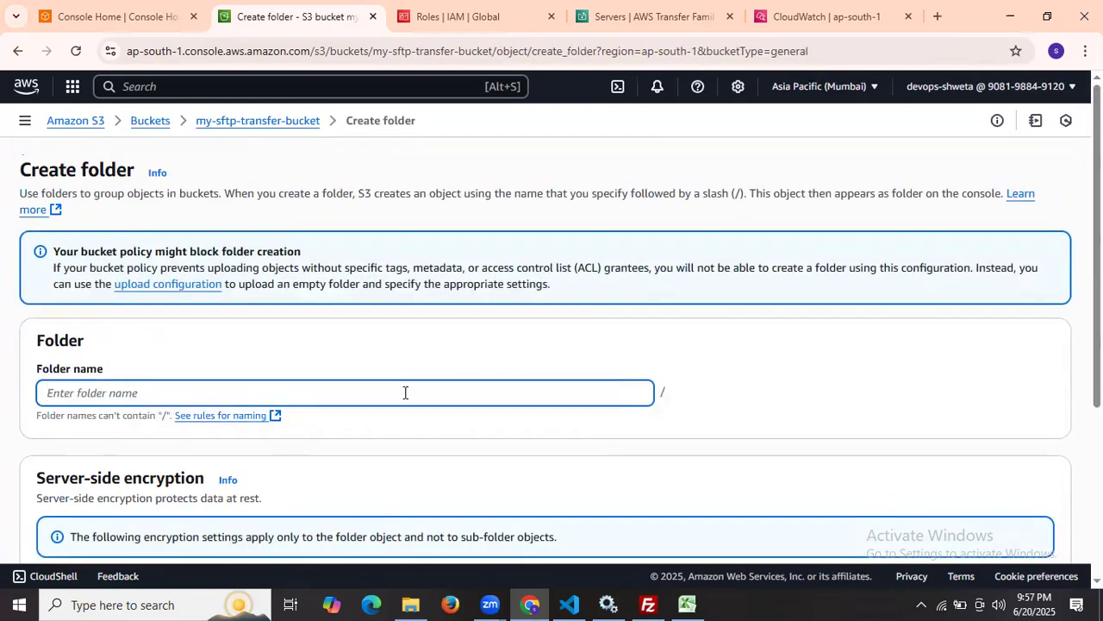
{"action": "left_click", "coordinate": [267, 391]}
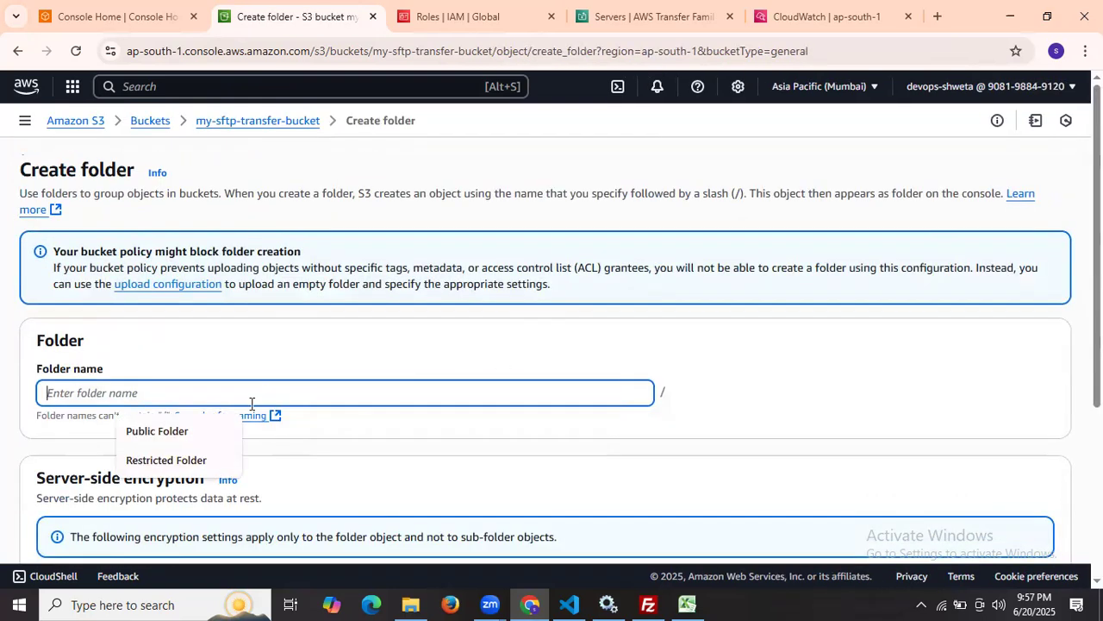
{"action": "left_click", "coordinate": [200, 460]}
{"action": "scroll", "coordinate": [198, 466], "scroll_direction": "down", "scroll_amount": 3}
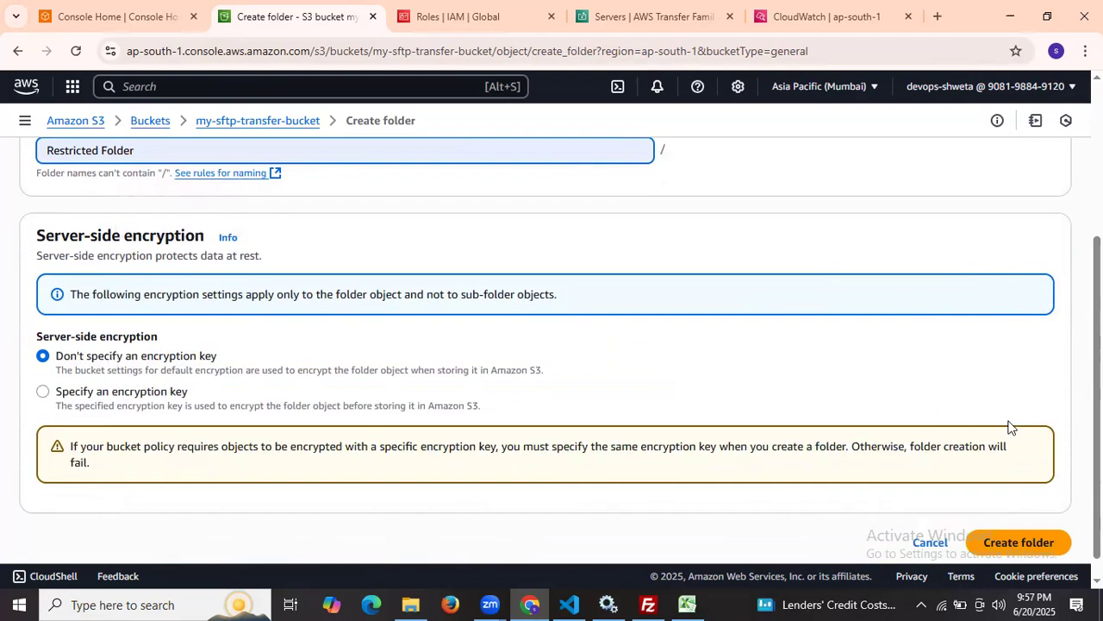
{"action": "scroll", "coordinate": [1010, 424], "scroll_direction": "down", "scroll_amount": 1}
{"action": "left_click", "coordinate": [1019, 517]}
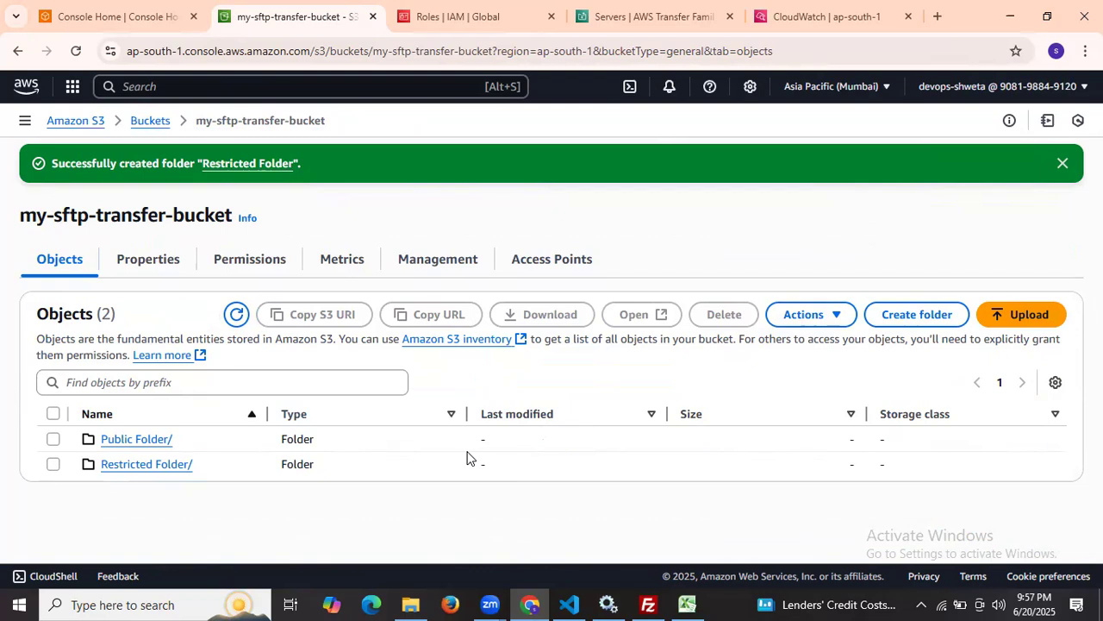
Switch to the VS Code notes and review Step #2 on creating an IAM role for AWS Transfer Family
{"action": "left_click", "coordinate": [569, 604]}
{"action": "scroll", "coordinate": [503, 414], "scroll_direction": "down", "scroll_amount": 3}
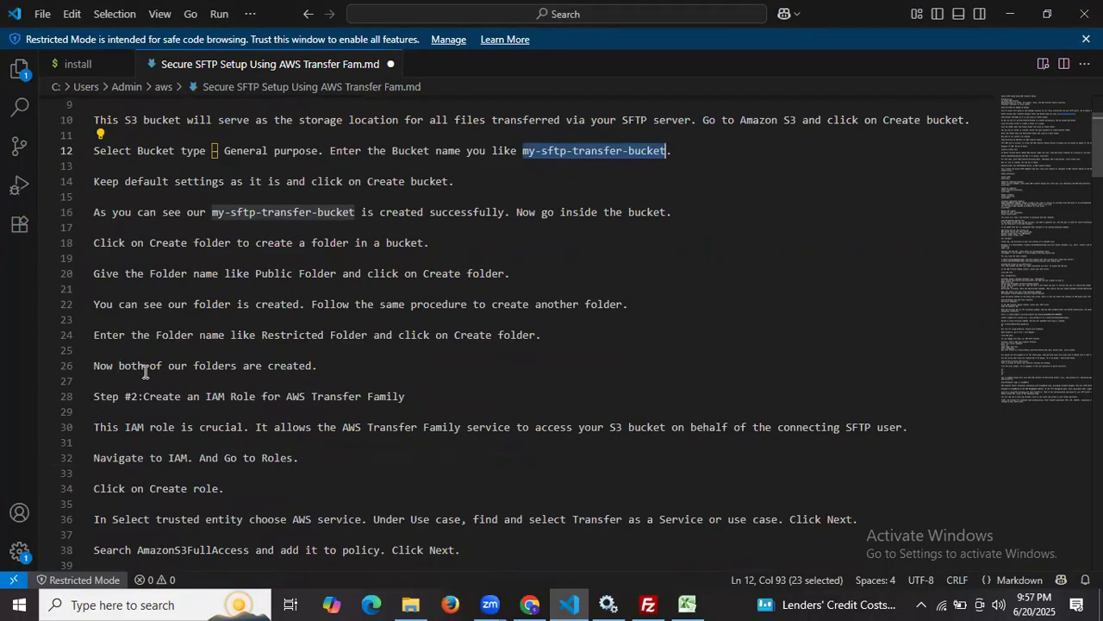
{"action": "scroll", "coordinate": [147, 370], "scroll_direction": "down", "scroll_amount": 4}
{"action": "left_click_drag", "start_coordinate": [144, 234], "coordinate": [435, 231]}
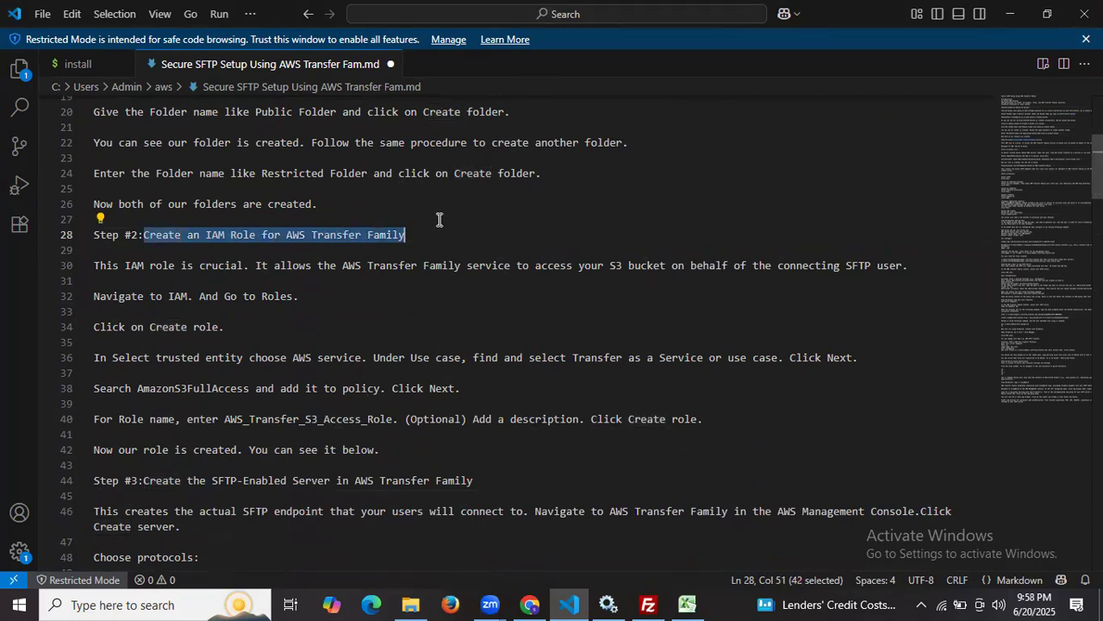
Switch to Chrome and start a new IAM role with AWS service as the trusted entity and Transfer as the use case
{"action": "left_click", "coordinate": [530, 605]}
{"action": "left_click", "coordinate": [483, 17]}
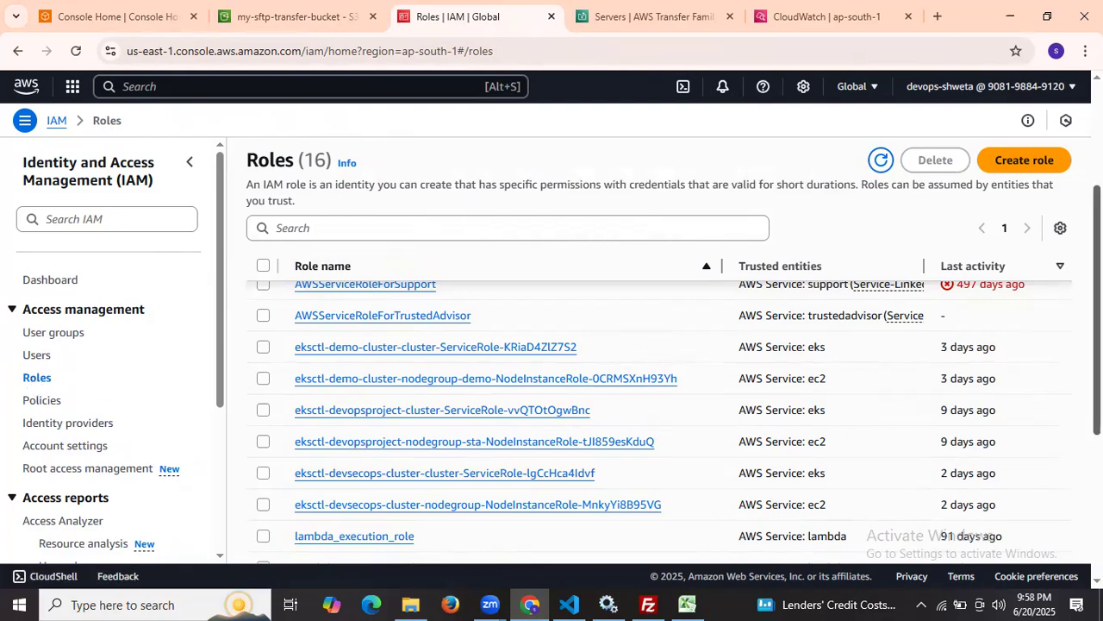
{"action": "left_click", "coordinate": [1026, 162]}
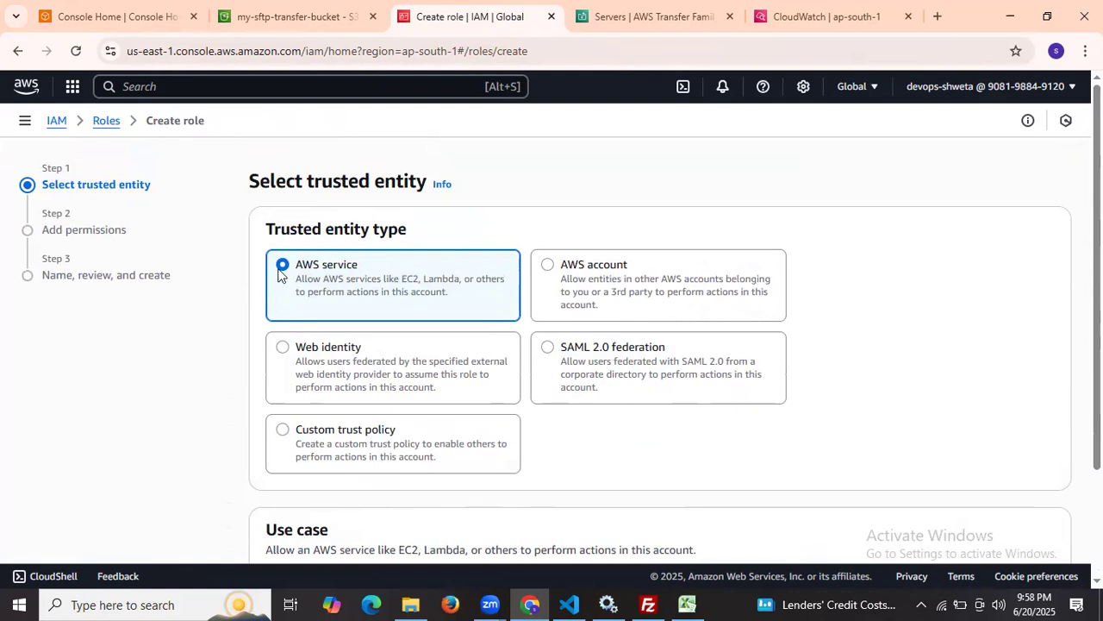
{"action": "scroll", "coordinate": [356, 328], "scroll_direction": "down", "scroll_amount": 2}
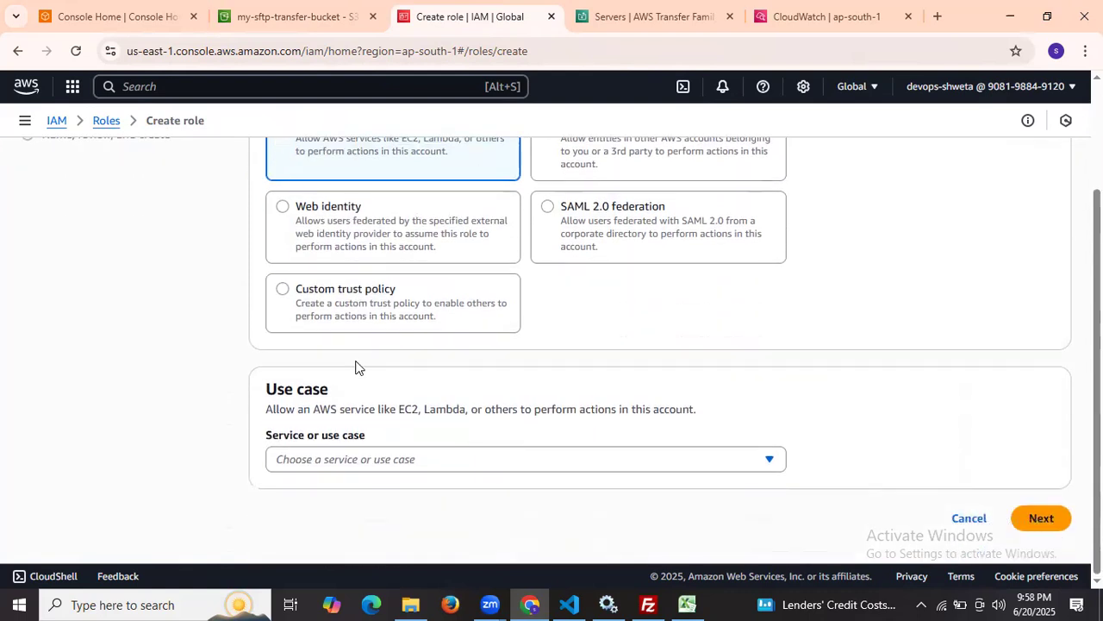
{"action": "left_click", "coordinate": [359, 458]}
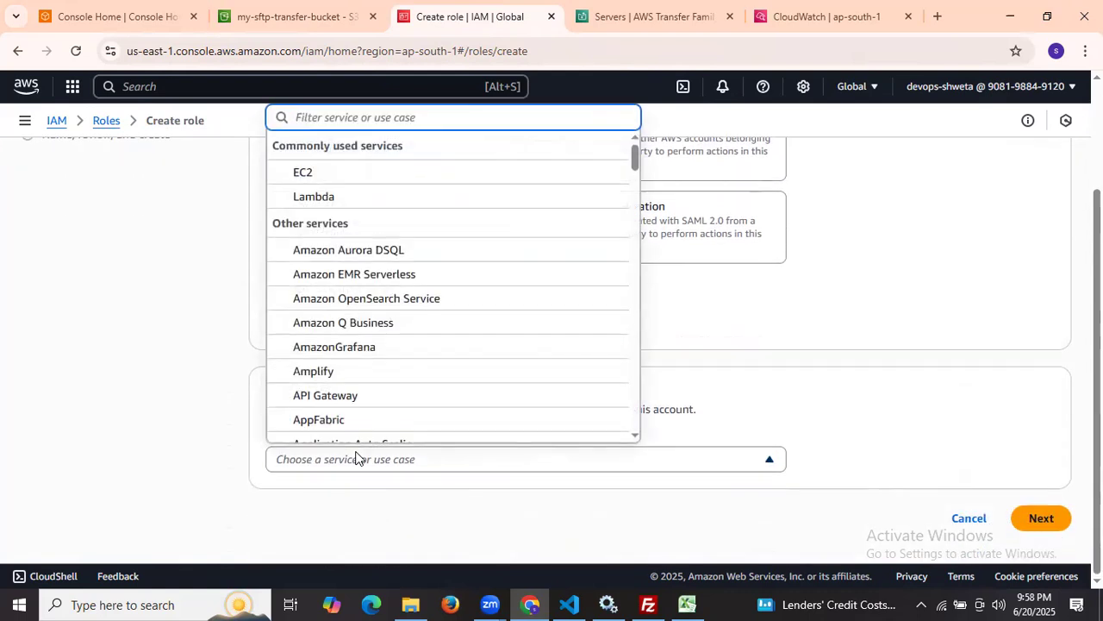
{"action": "type", "text": "tra"}
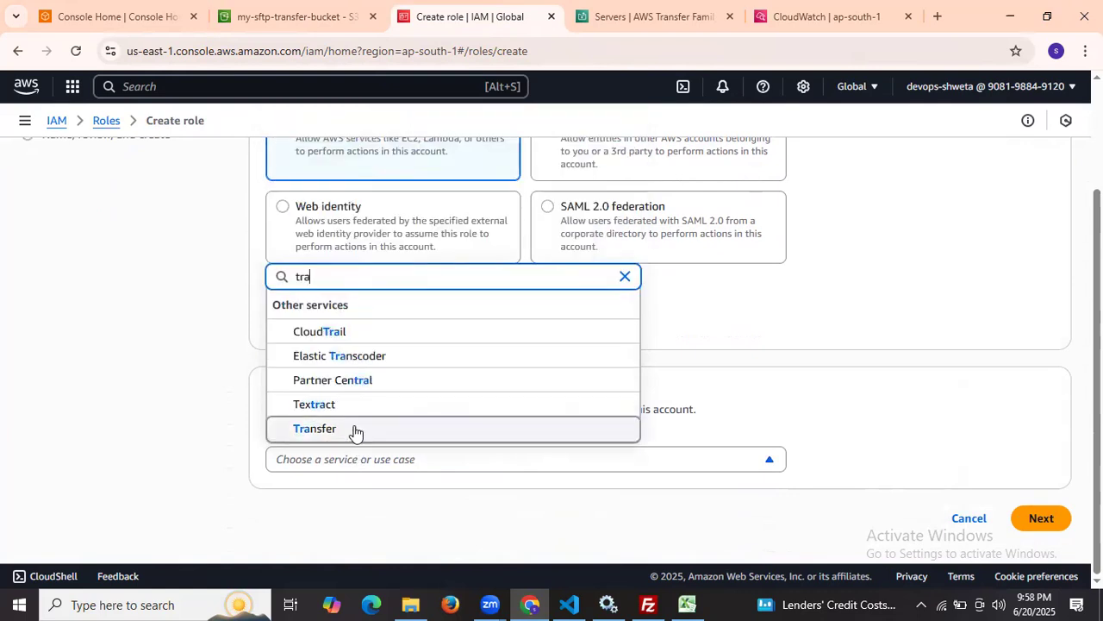
{"action": "left_click", "coordinate": [354, 428]}
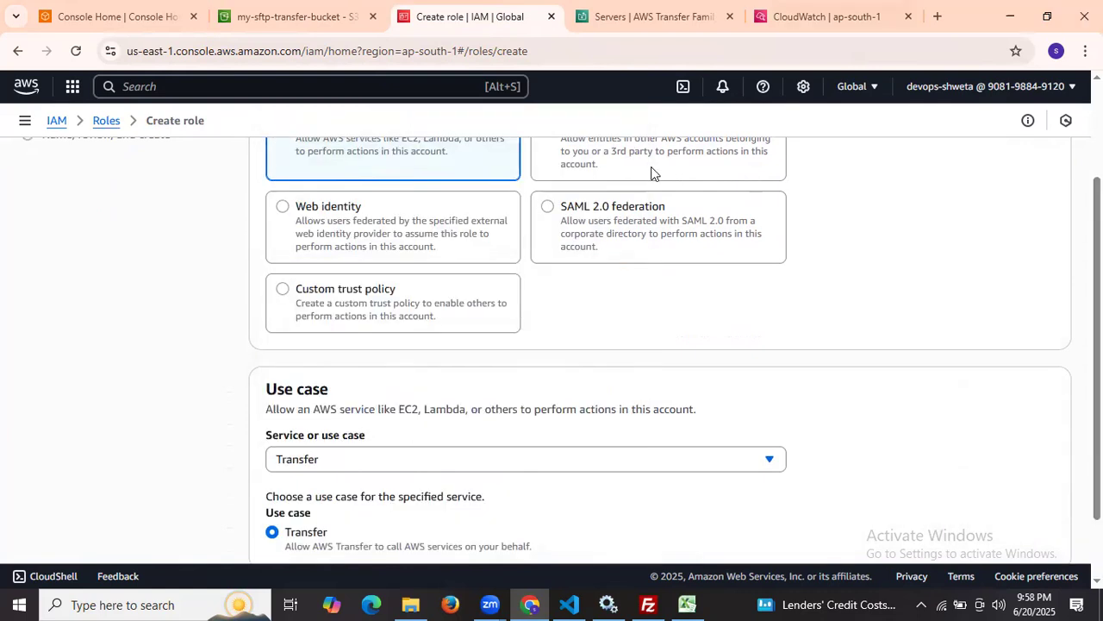
{"action": "scroll", "coordinate": [682, 337], "scroll_direction": "down", "scroll_amount": 2}
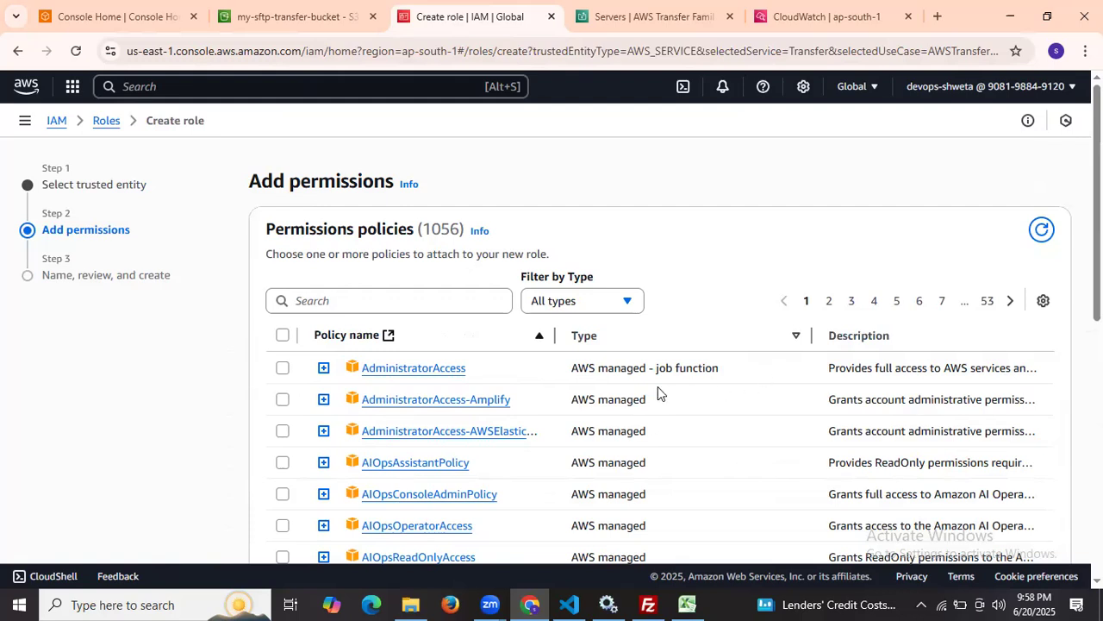
Find the AmazonS3FullAccess policy, attach it to the new role, and continue to the role details
{"action": "left_click", "coordinate": [414, 299]}
{"action": "type", "text": "Amazon"}
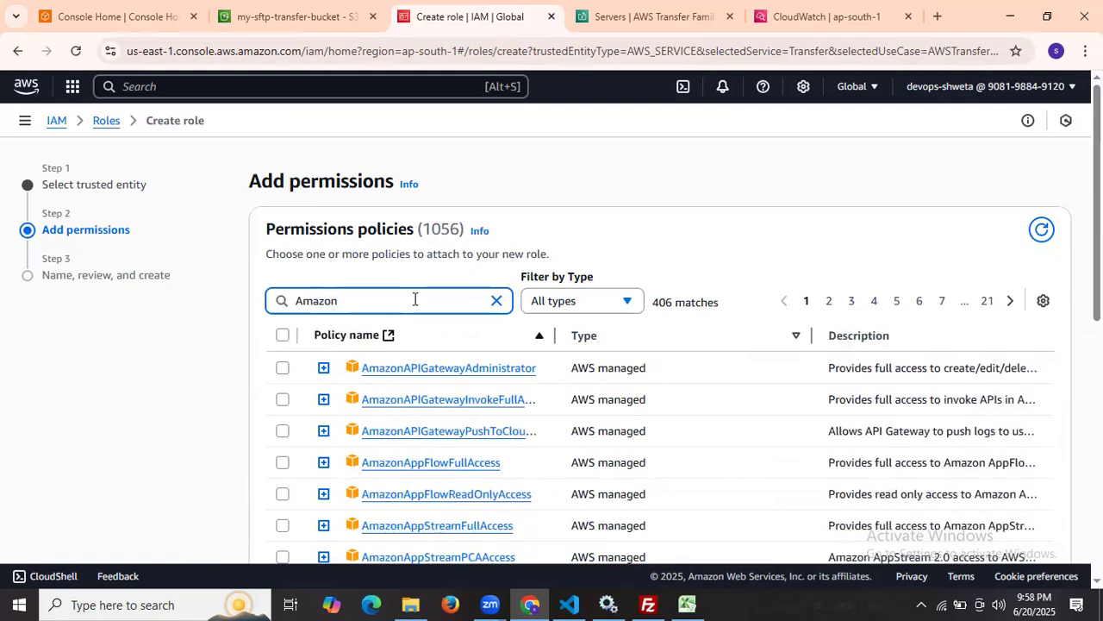
{"action": "type", "text": "s3"}
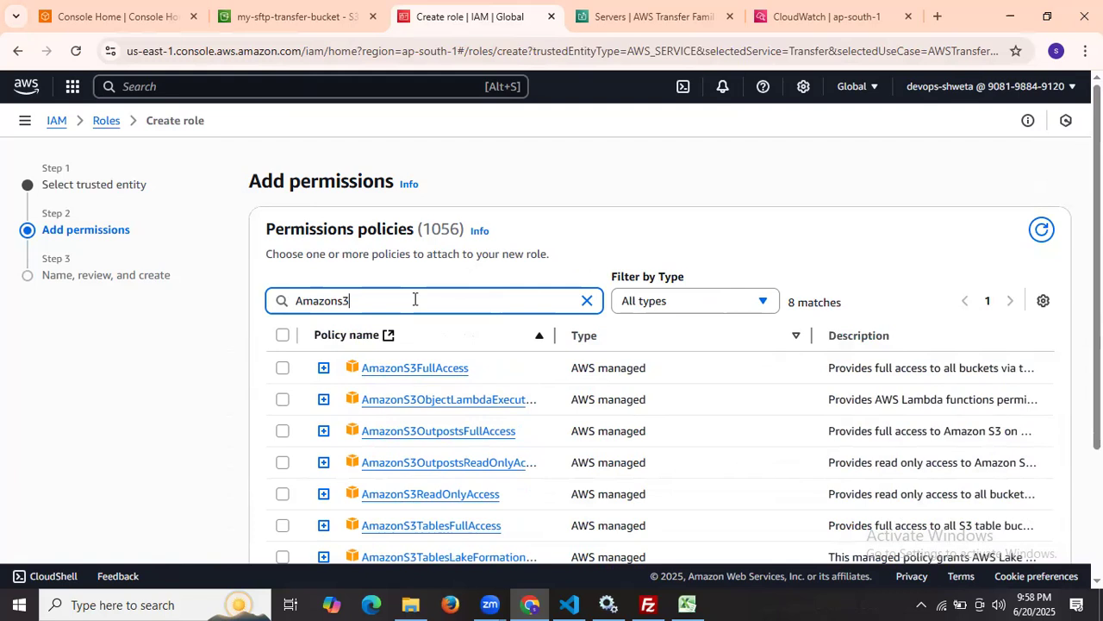
{"action": "type", "text": "fu"}
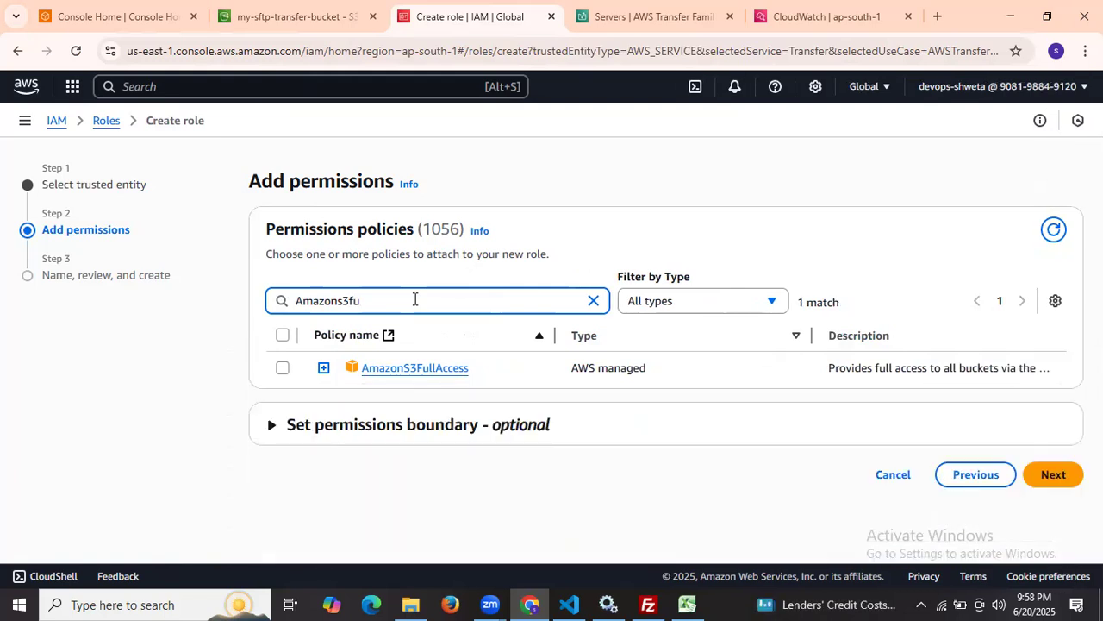
{"action": "left_click", "coordinate": [285, 368]}
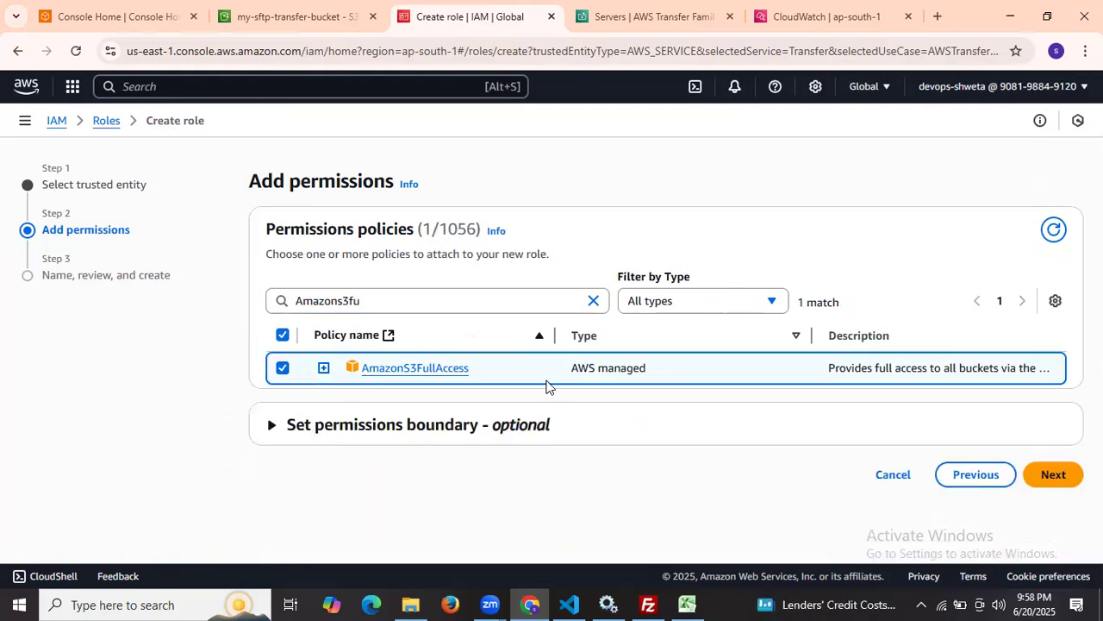
{"action": "left_click", "coordinate": [1051, 475]}
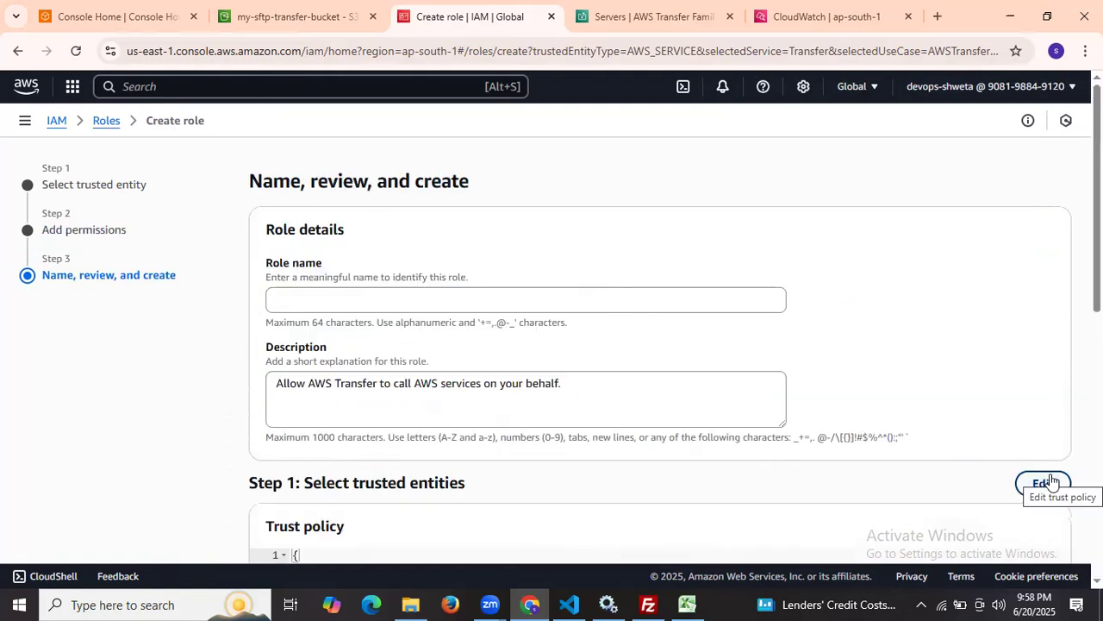
Copy the role name AWS_Transfer_S3_Access_Role from the VS Code notes into the role details in Chrome and create the role
{"action": "left_click", "coordinate": [715, 303]}
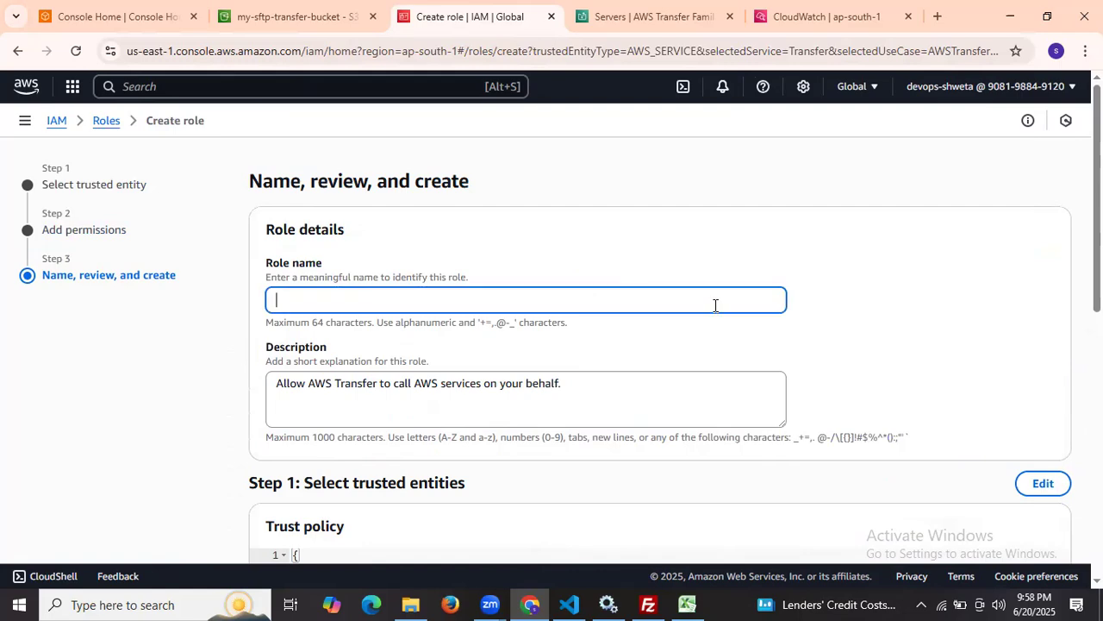
{"action": "left_click", "coordinate": [569, 604]}
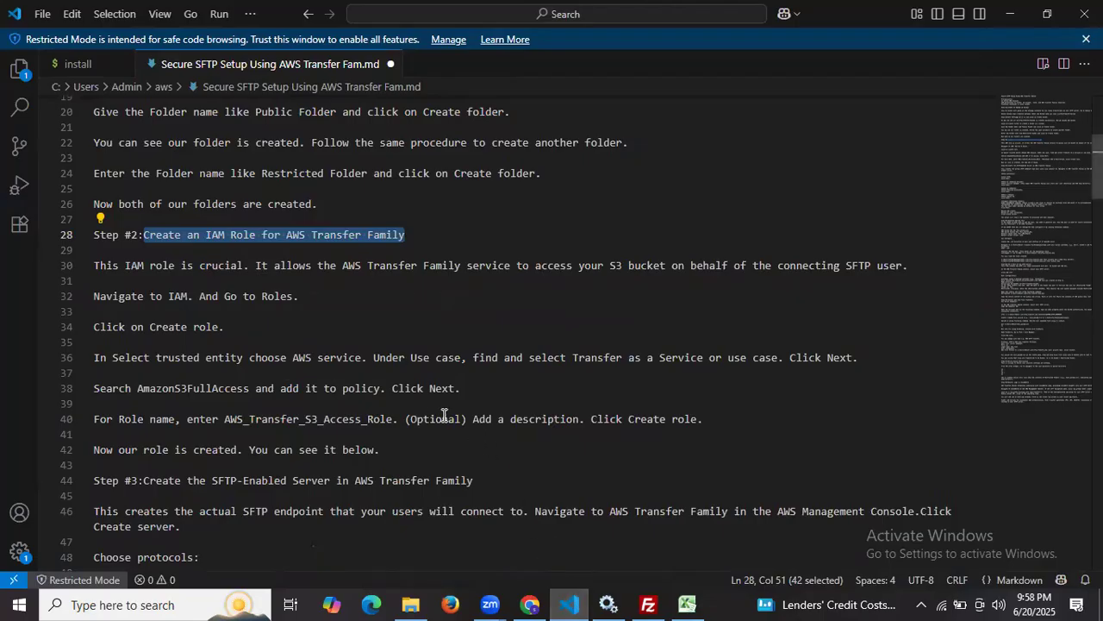
{"action": "left_click_drag", "start_coordinate": [225, 419], "coordinate": [395, 419]}
{"action": "key", "text": "ctrl+c"}
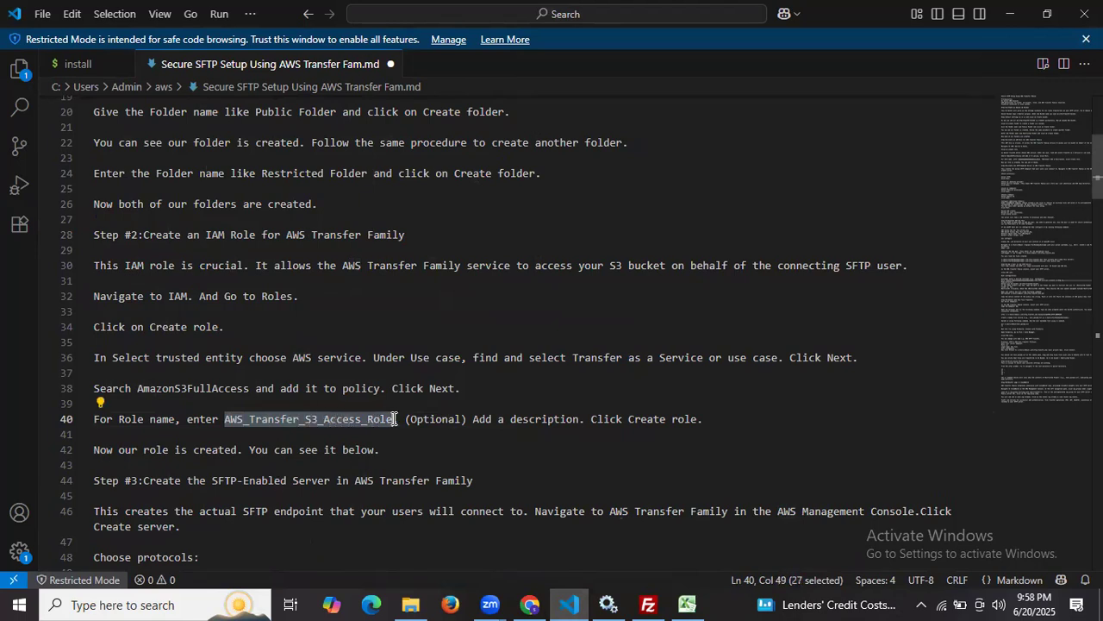
{"action": "left_click", "coordinate": [530, 604]}
{"action": "left_click", "coordinate": [482, 307]}
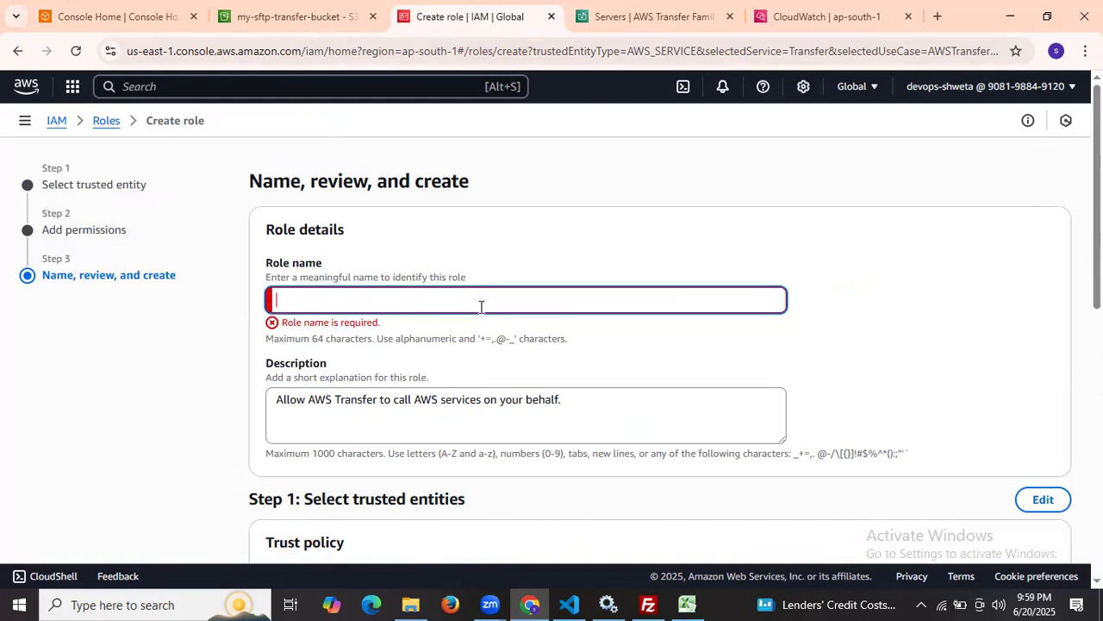
{"action": "key", "text": "ctrl+v"}
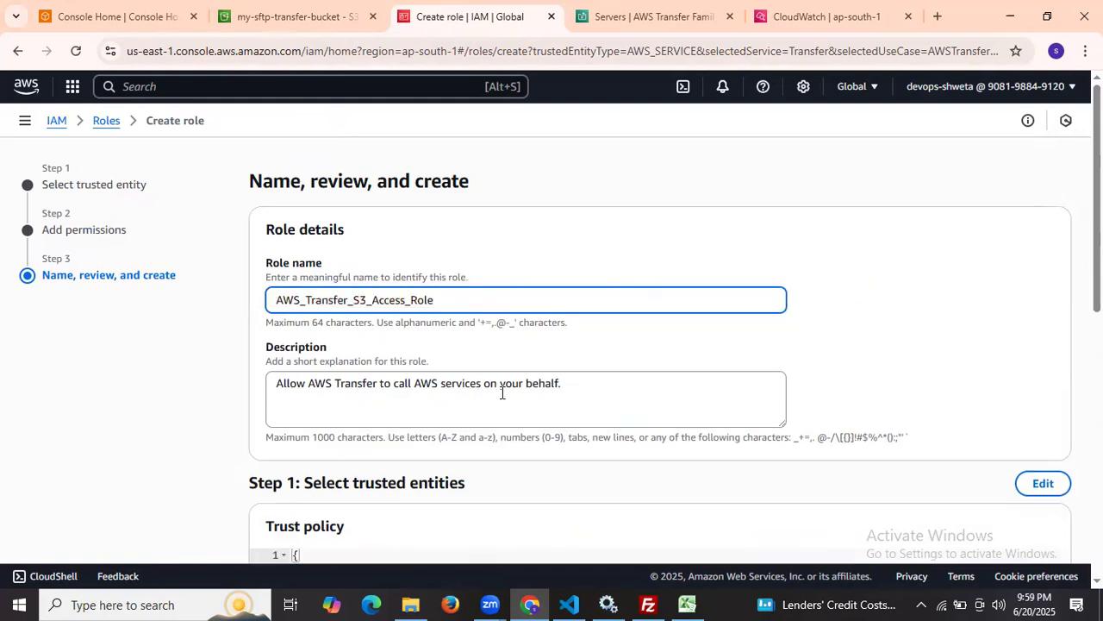
{"action": "scroll", "coordinate": [502, 392], "scroll_direction": "down", "scroll_amount": 10}
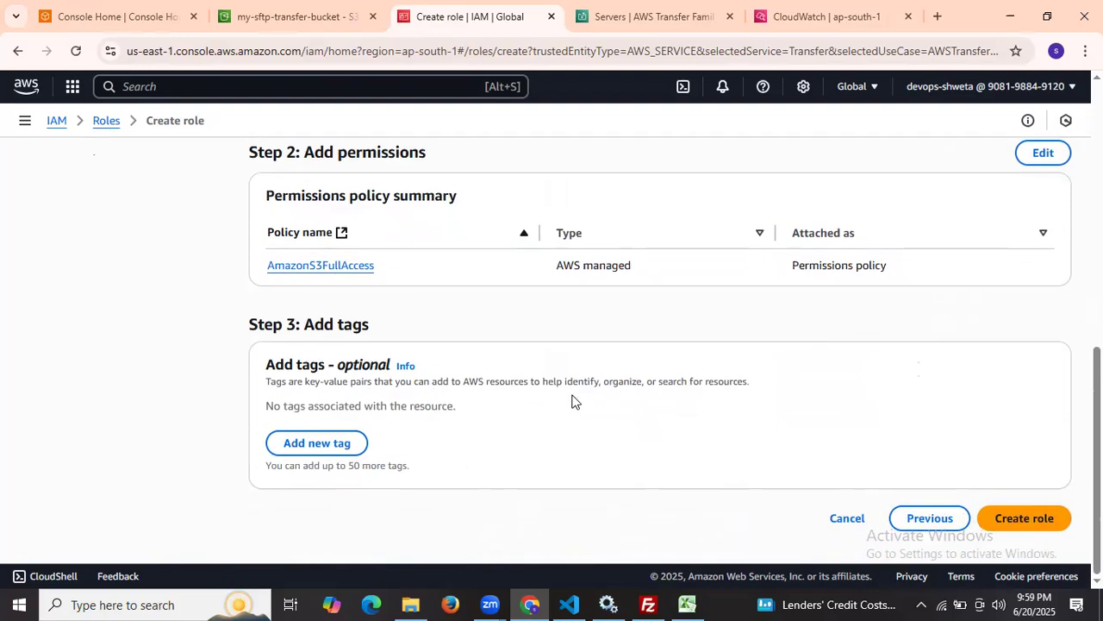
{"action": "left_click", "coordinate": [1067, 516]}
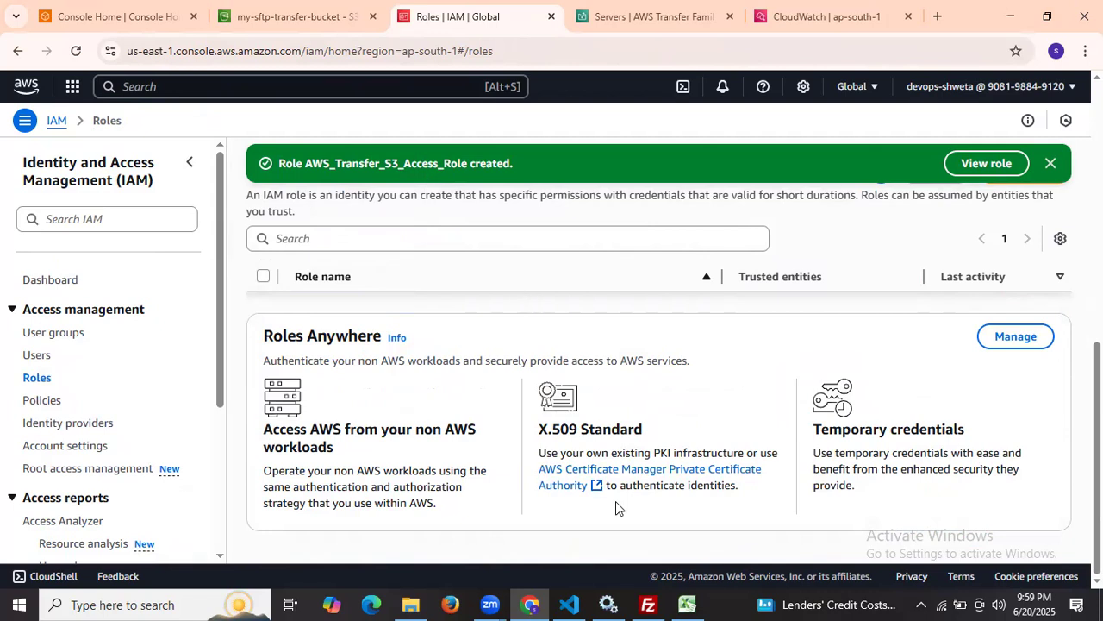
Switch to the VS Code notes and review Step #3 on creating the SFTP-enabled server in AWS Transfer Family
{"action": "left_click", "coordinate": [568, 604]}
{"action": "scroll", "coordinate": [417, 303], "scroll_direction": "down", "scroll_amount": 2}
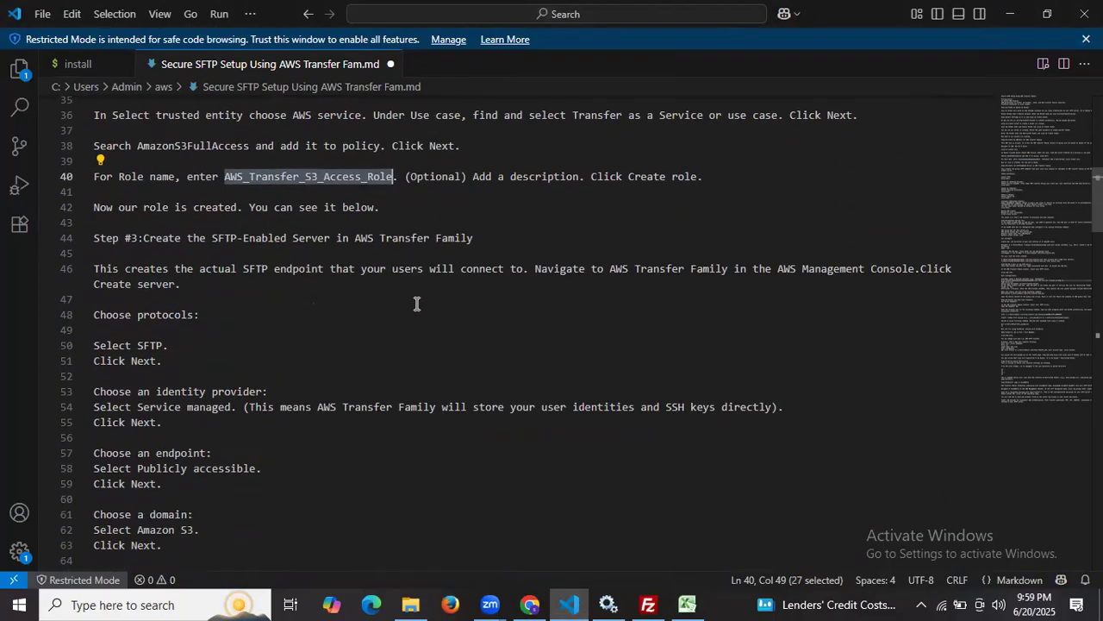
{"action": "left_click_drag", "start_coordinate": [144, 238], "coordinate": [302, 250]}
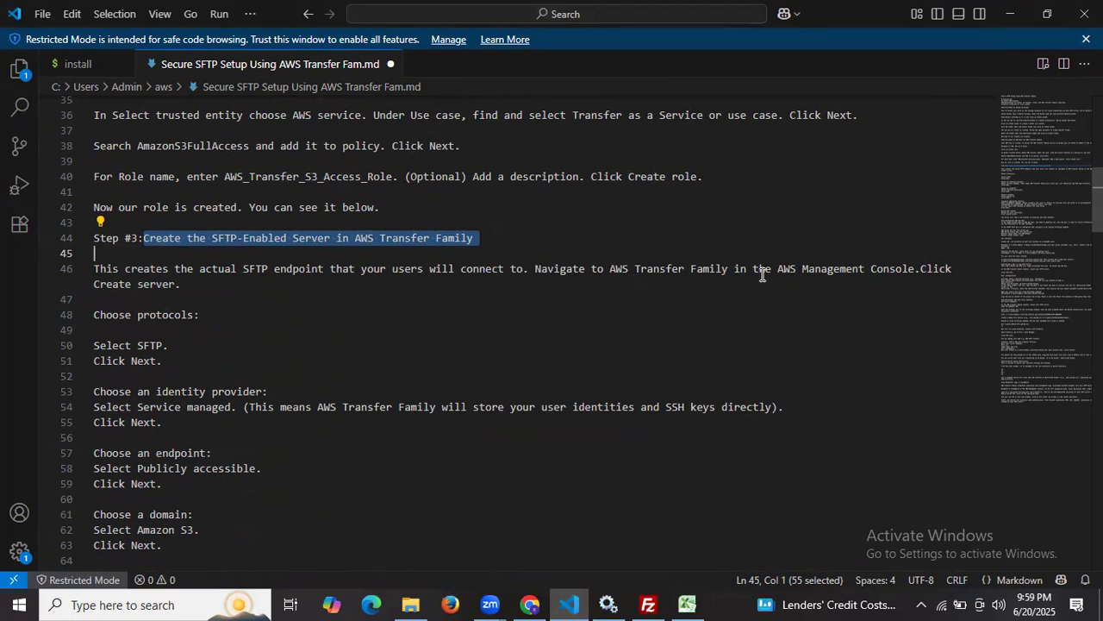
Switch to Chrome and start a Transfer Family server with SFTP, service managed identity provider, publicly accessible endpoint and Amazon S3 domain
{"action": "left_click", "coordinate": [532, 603]}
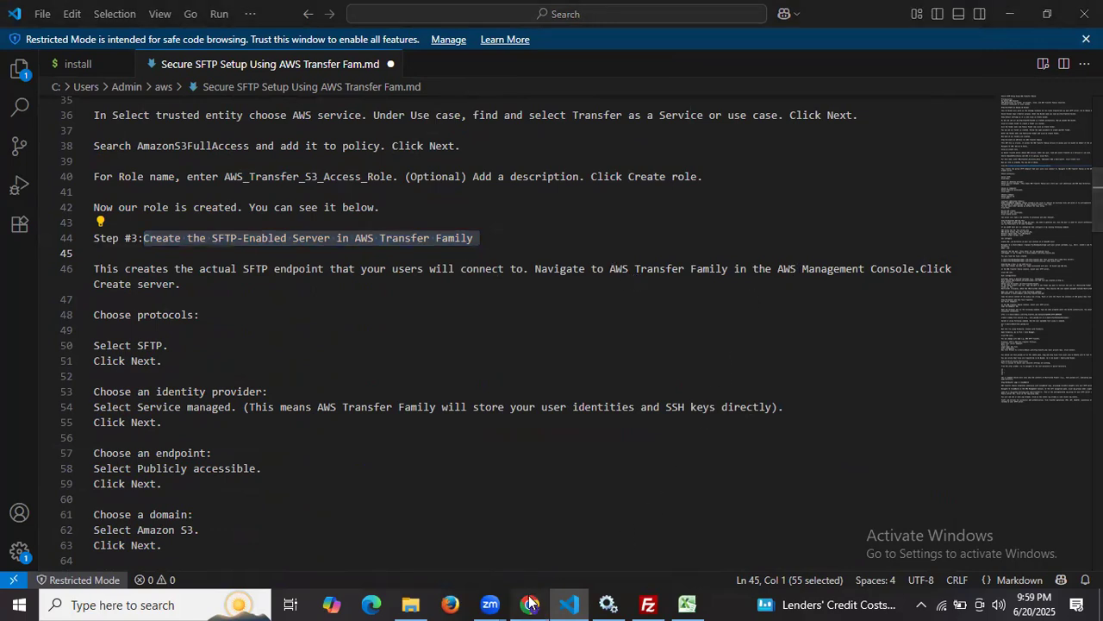
{"action": "left_click", "coordinate": [652, 17]}
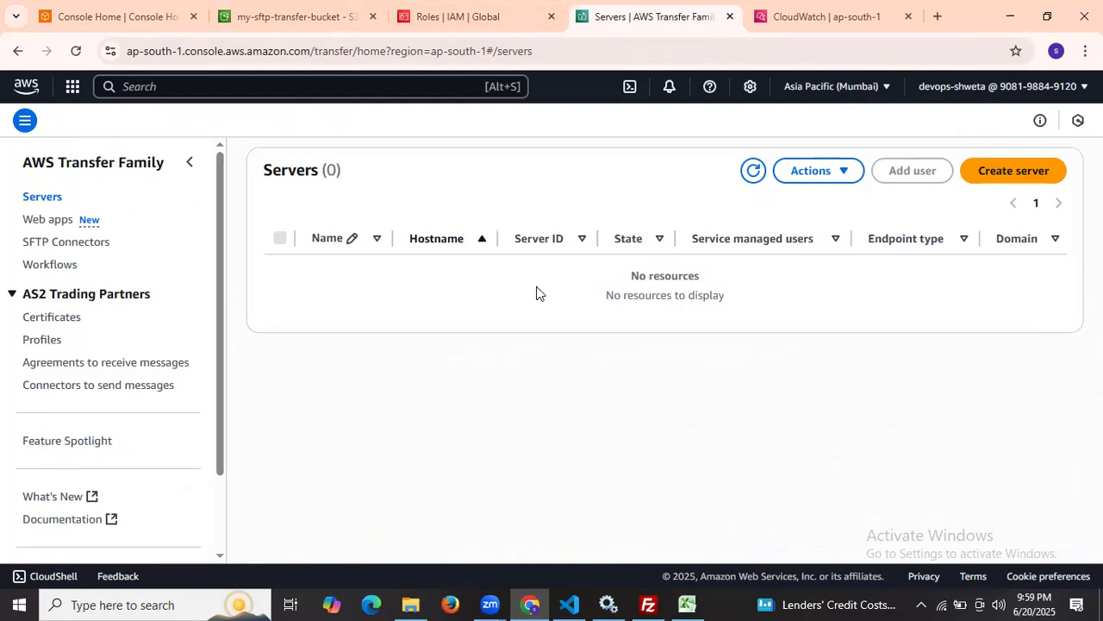
{"action": "left_click", "coordinate": [1013, 172]}
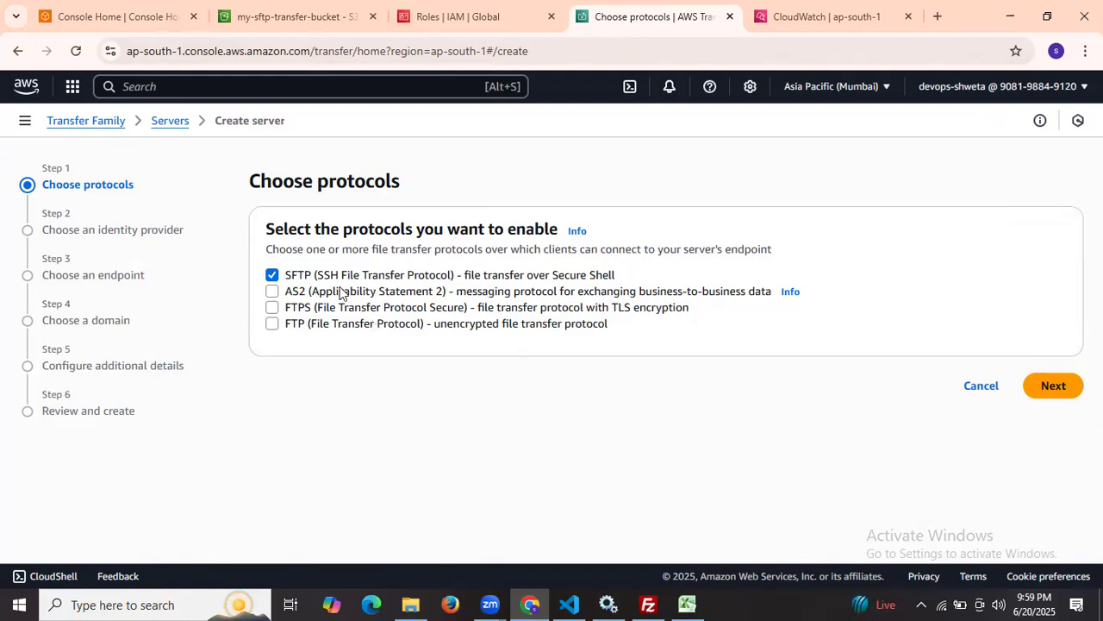
{"action": "left_click", "coordinate": [1052, 385]}
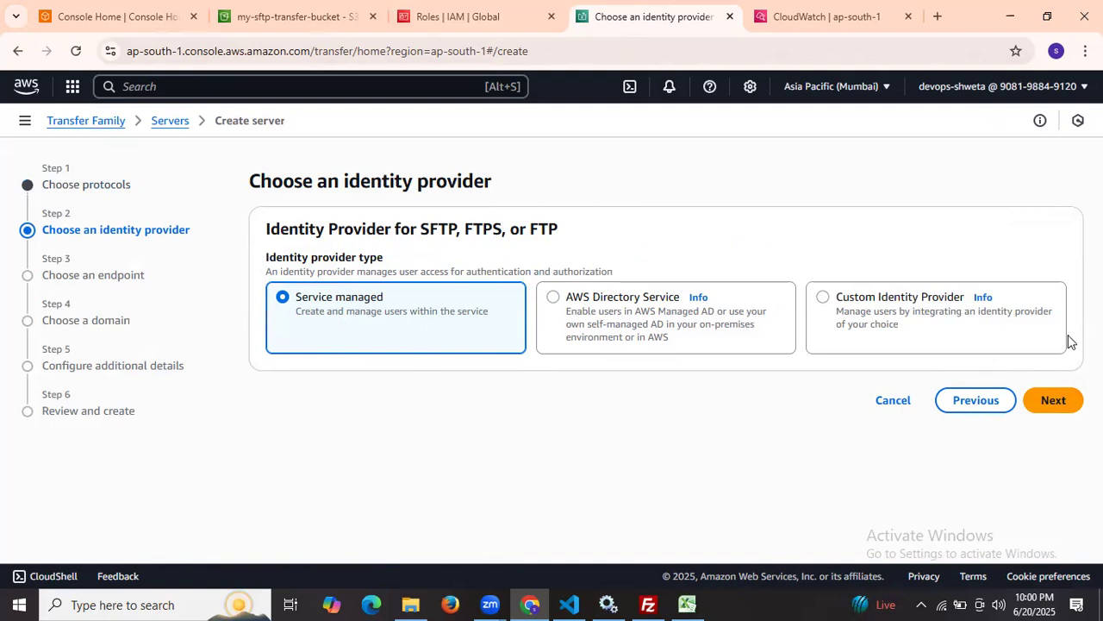
{"action": "left_click", "coordinate": [1071, 400]}
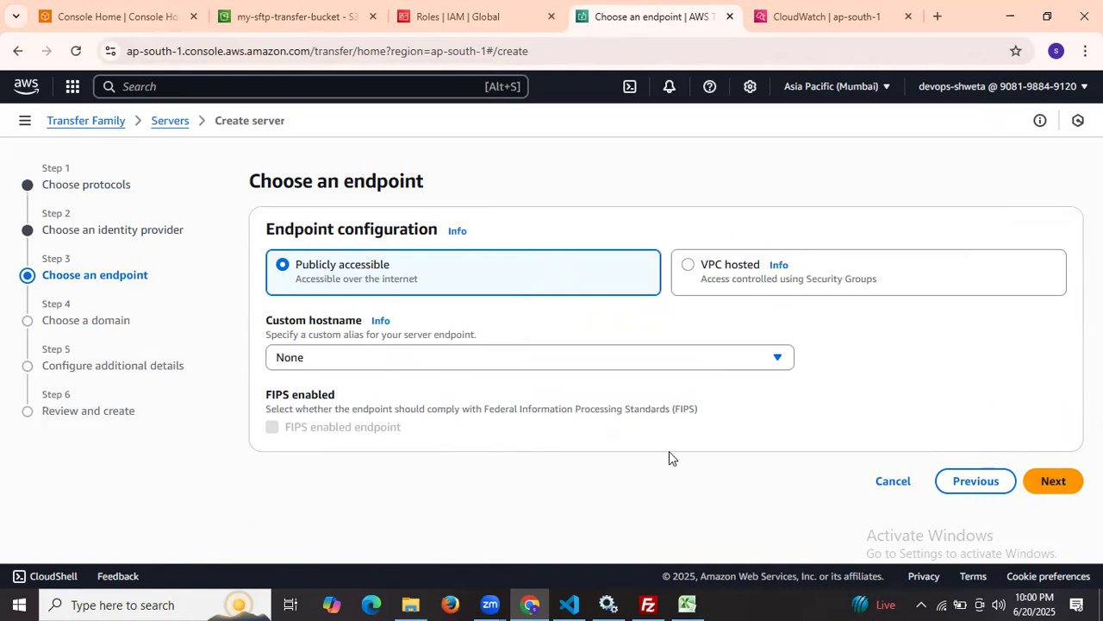
{"action": "left_click", "coordinate": [1060, 487]}
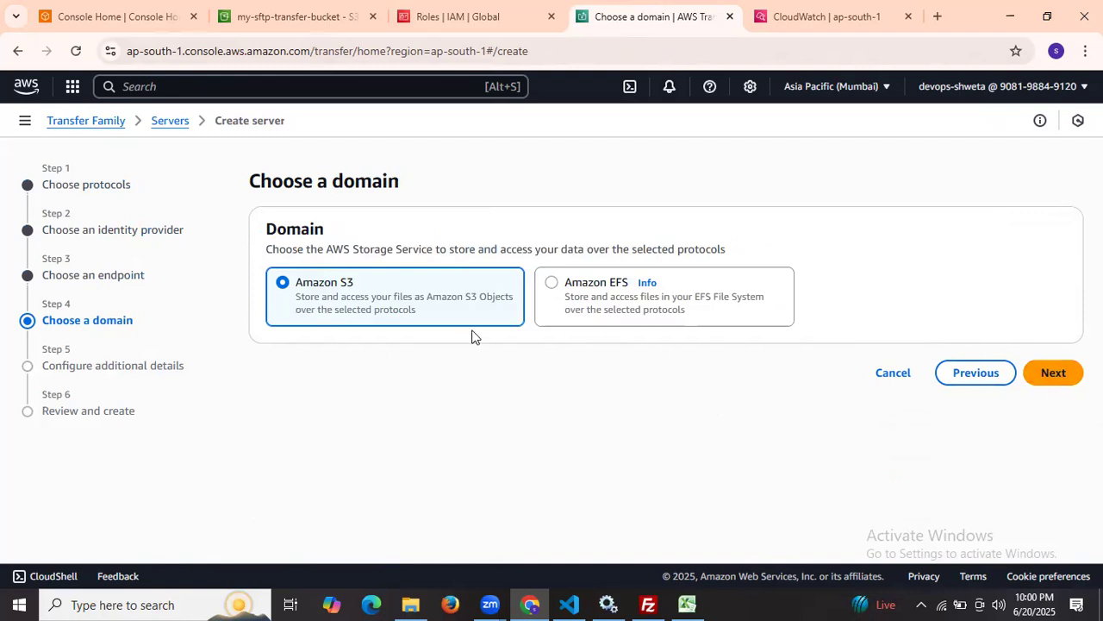
{"action": "left_click", "coordinate": [1055, 385]}
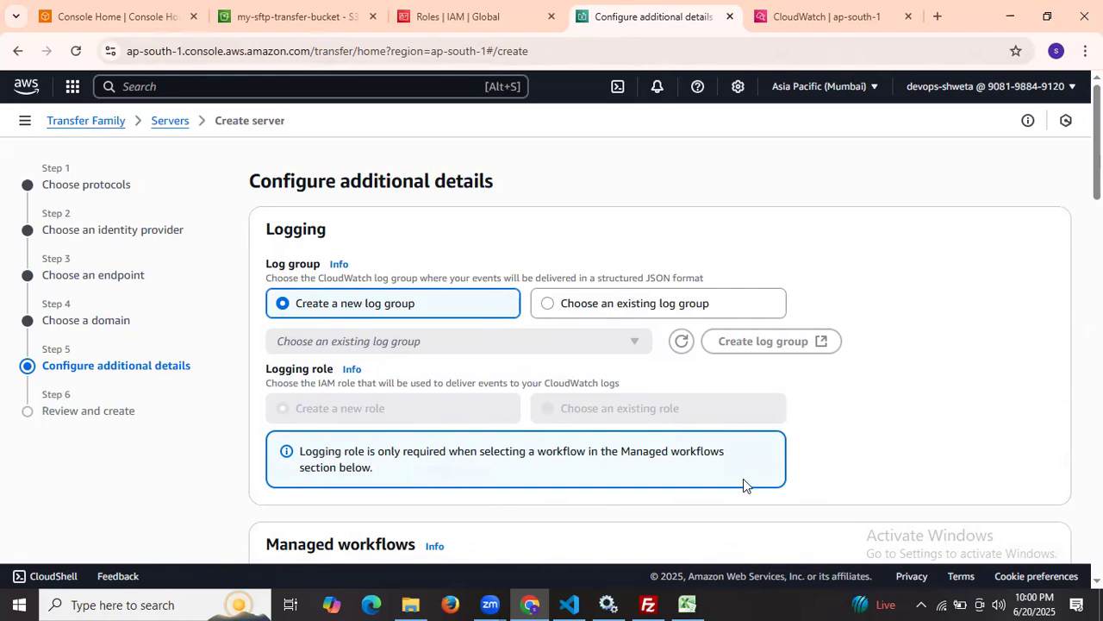
Keep the default additional details for the server, review the configuration, and create the server
{"action": "scroll", "coordinate": [744, 483], "scroll_direction": "down", "scroll_amount": 5}
{"action": "scroll", "coordinate": [744, 485], "scroll_direction": "down", "scroll_amount": 8}
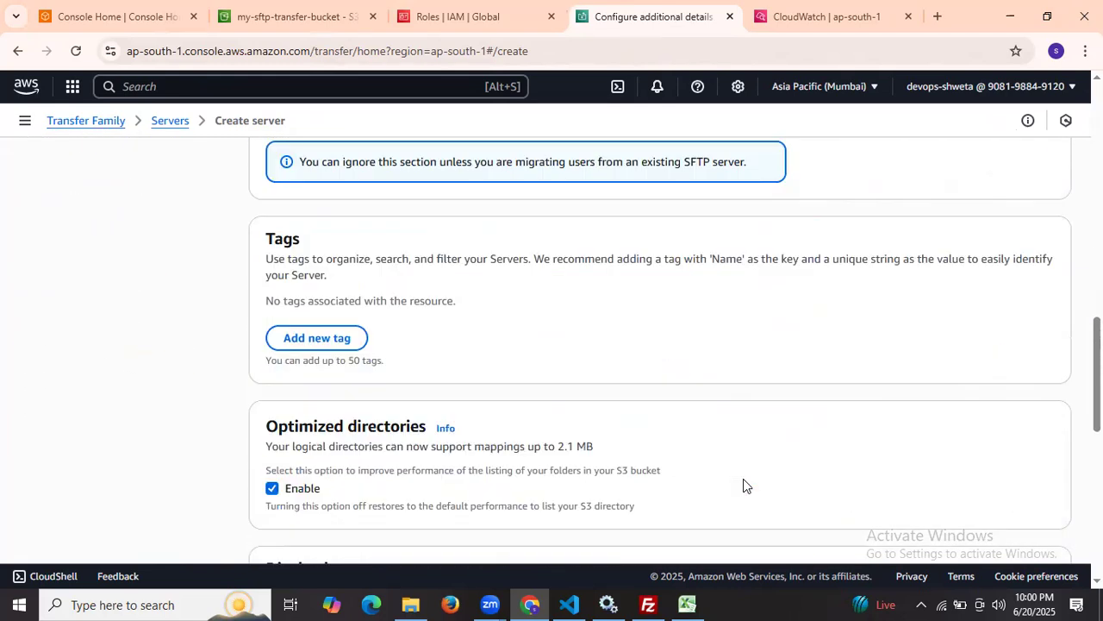
{"action": "scroll", "coordinate": [744, 485], "scroll_direction": "down", "scroll_amount": 5}
{"action": "scroll", "coordinate": [744, 481], "scroll_direction": "down", "scroll_amount": 3}
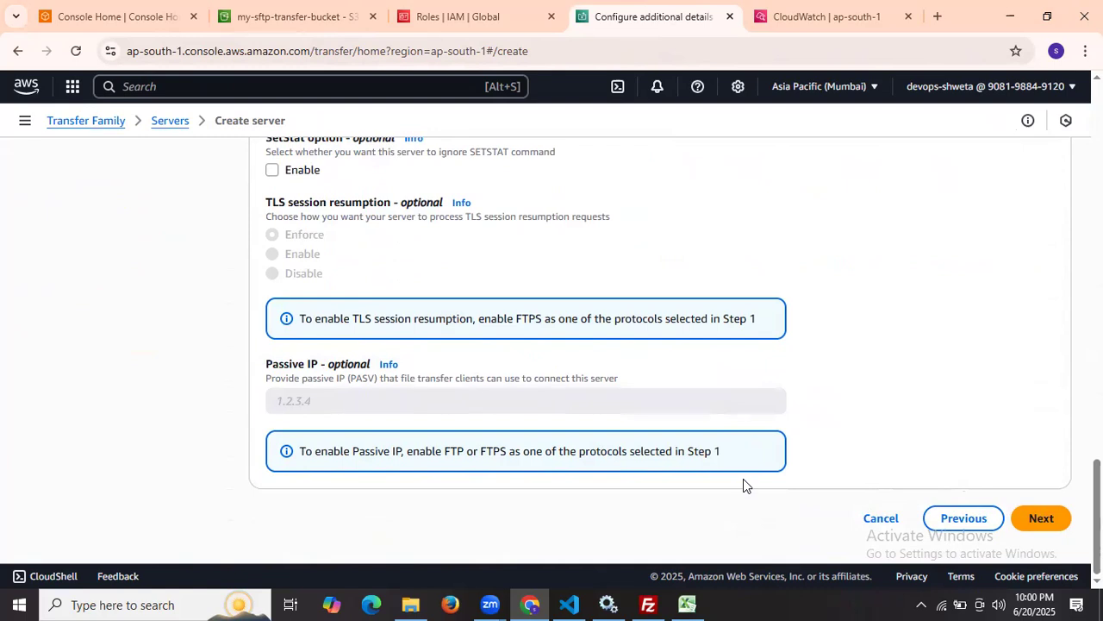
{"action": "left_click", "coordinate": [1039, 518]}
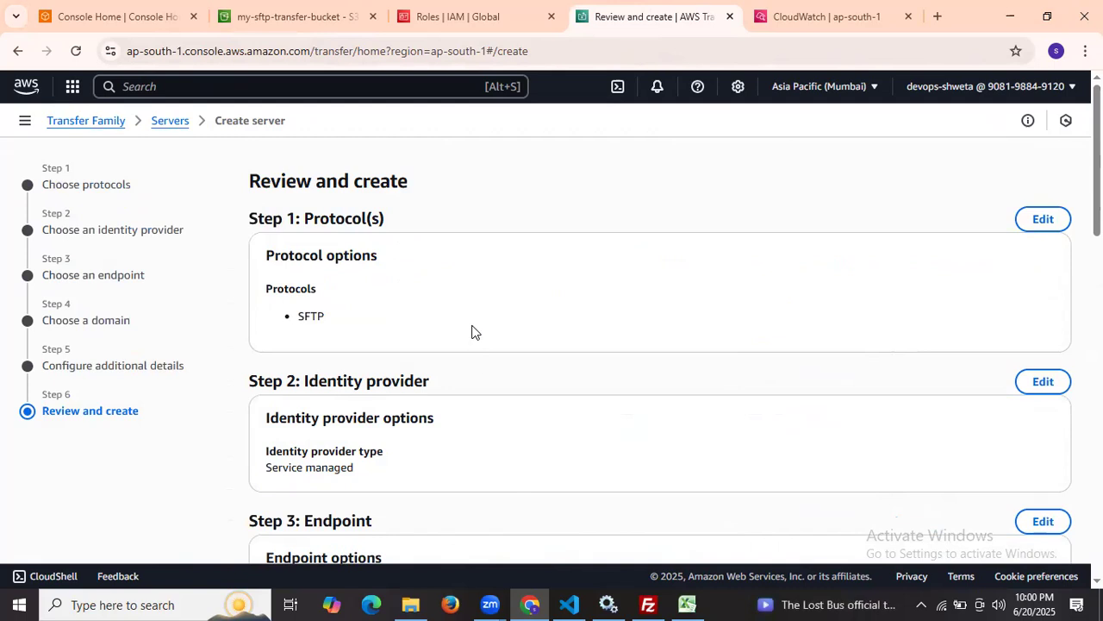
{"action": "scroll", "coordinate": [471, 332], "scroll_direction": "down", "scroll_amount": 15}
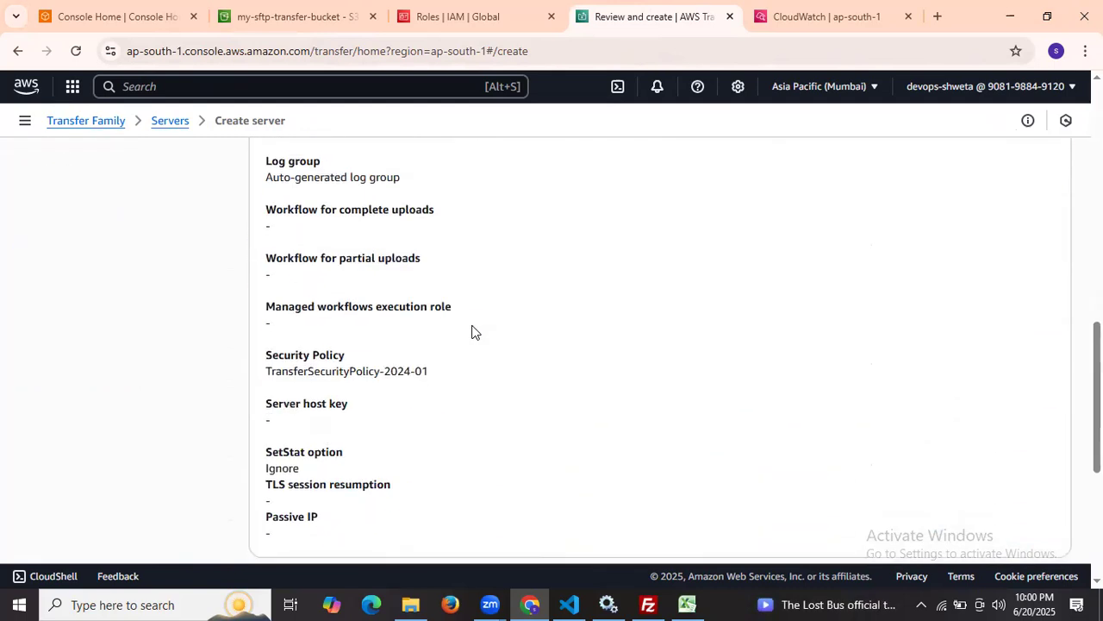
{"action": "left_click", "coordinate": [1044, 520]}
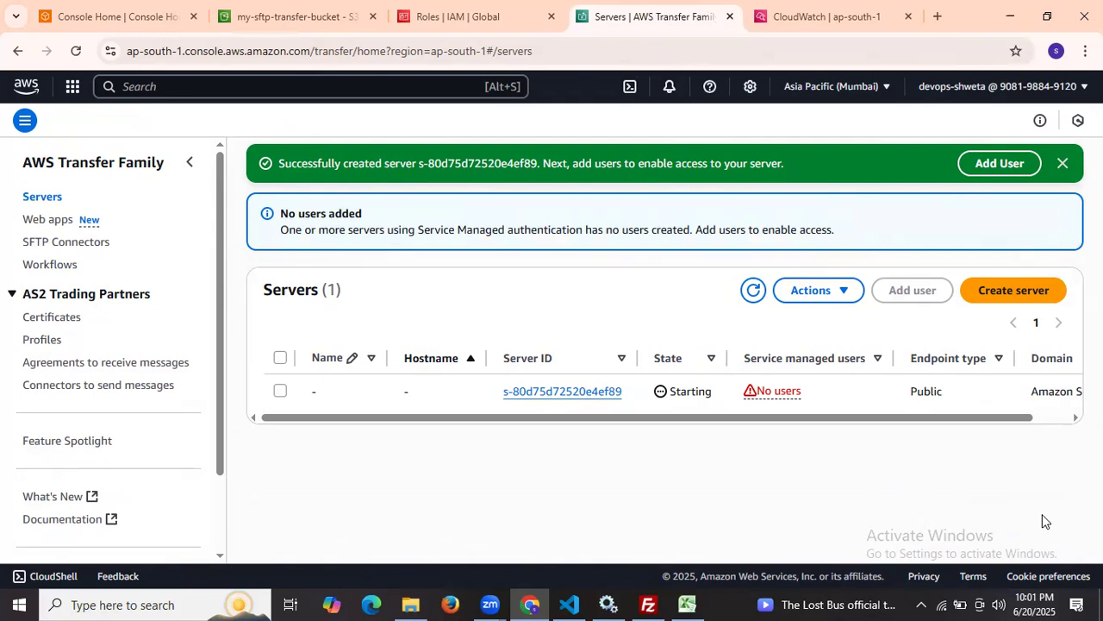
Refresh the Transfer Family servers list to check the new server's state
{"action": "left_click", "coordinate": [756, 297]}
{"action": "left_click", "coordinate": [755, 291]}
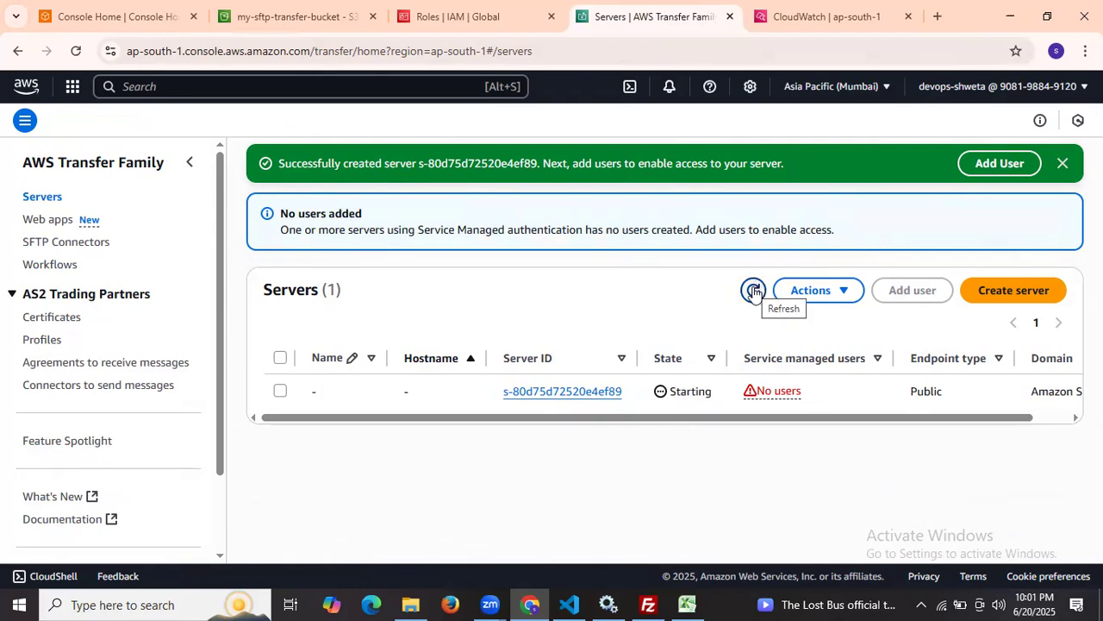
{"action": "left_click", "coordinate": [754, 292]}
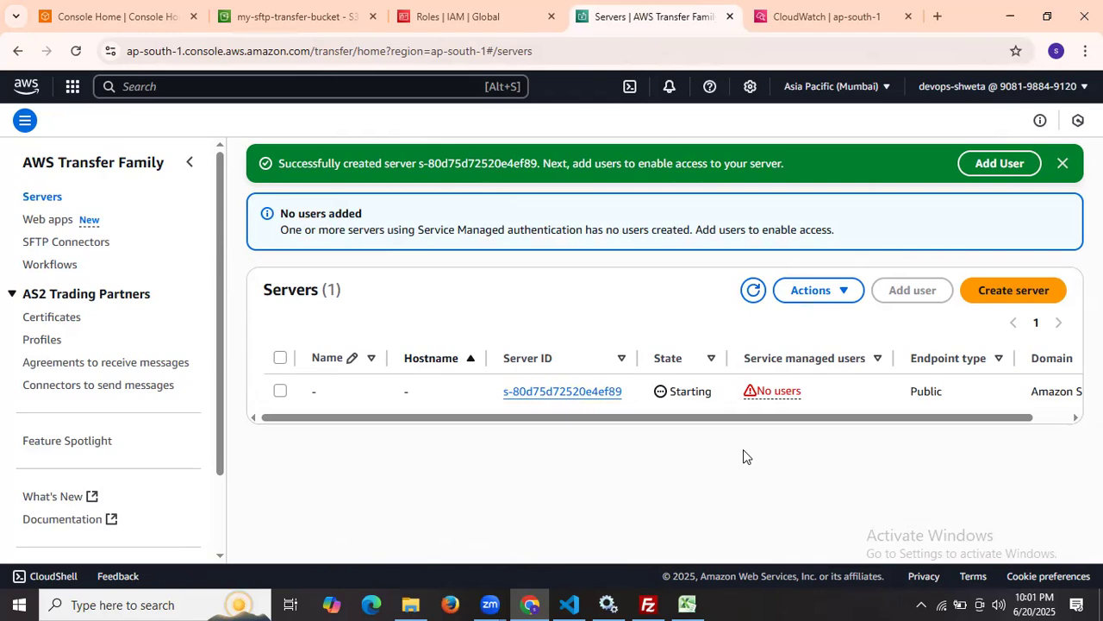
Keep refreshing the Transfer Family servers list until the new server is online
{"action": "left_click", "coordinate": [753, 292]}
{"action": "left_click", "coordinate": [753, 292]}
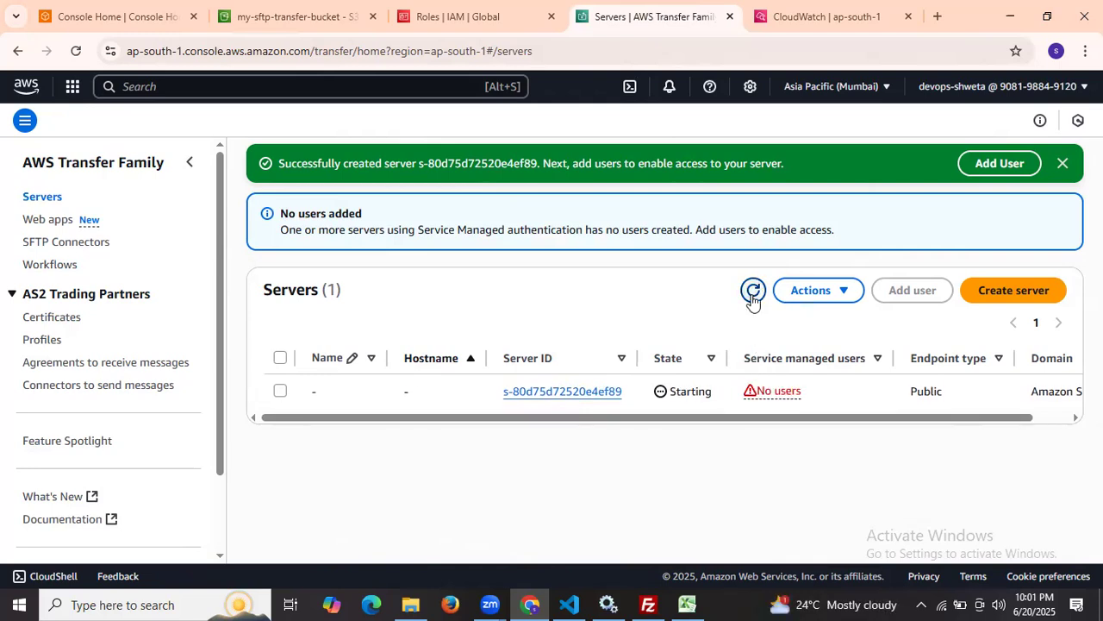
{"action": "left_click", "coordinate": [753, 292]}
{"action": "left_click", "coordinate": [753, 292]}
{"action": "left_click", "coordinate": [753, 291]}
{"action": "left_click", "coordinate": [753, 291]}
{"action": "left_click", "coordinate": [753, 293]}
{"action": "left_click", "coordinate": [753, 294]}
{"action": "left_click", "coordinate": [753, 294]}
{"action": "left_click", "coordinate": [754, 290]}
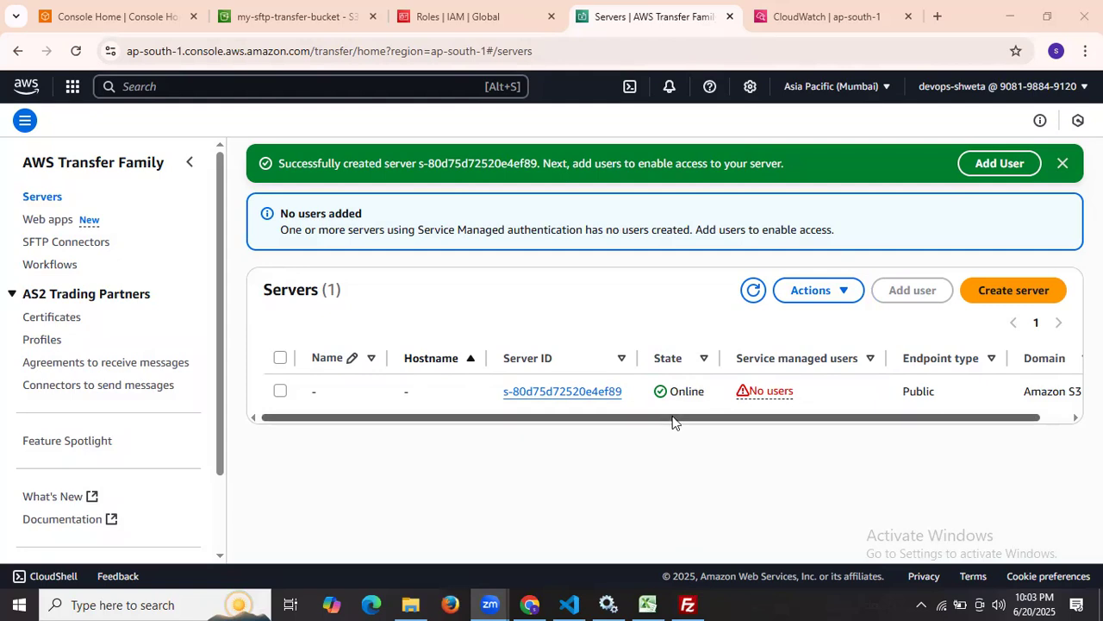
Switch to the VS Code notes and review Step #4 on generating the SSH key pair
{"action": "left_click", "coordinate": [576, 602]}
{"action": "scroll", "coordinate": [185, 250], "scroll_direction": "down", "scroll_amount": 3}
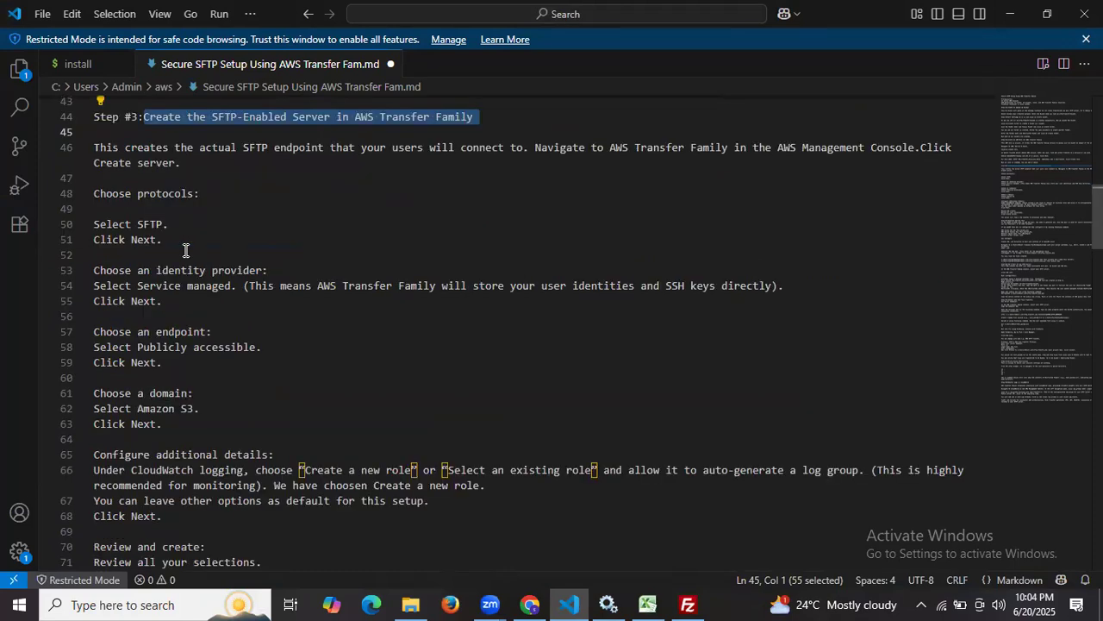
{"action": "scroll", "coordinate": [186, 250], "scroll_direction": "down", "scroll_amount": 5}
{"action": "scroll", "coordinate": [185, 250], "scroll_direction": "down", "scroll_amount": 3}
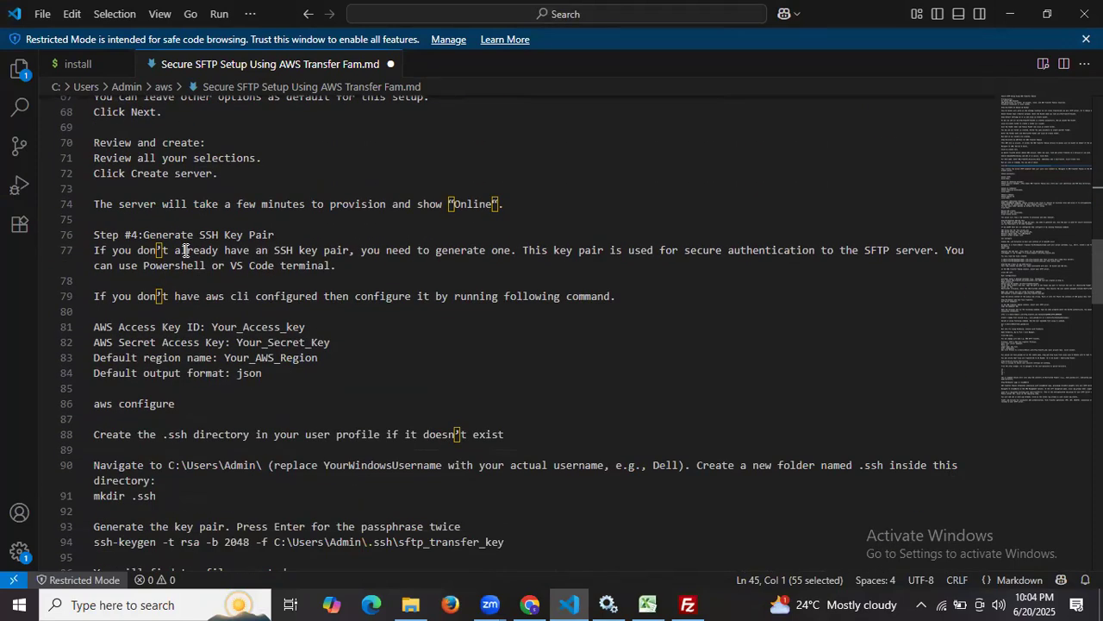
{"action": "scroll", "coordinate": [186, 250], "scroll_direction": "down", "scroll_amount": 3}
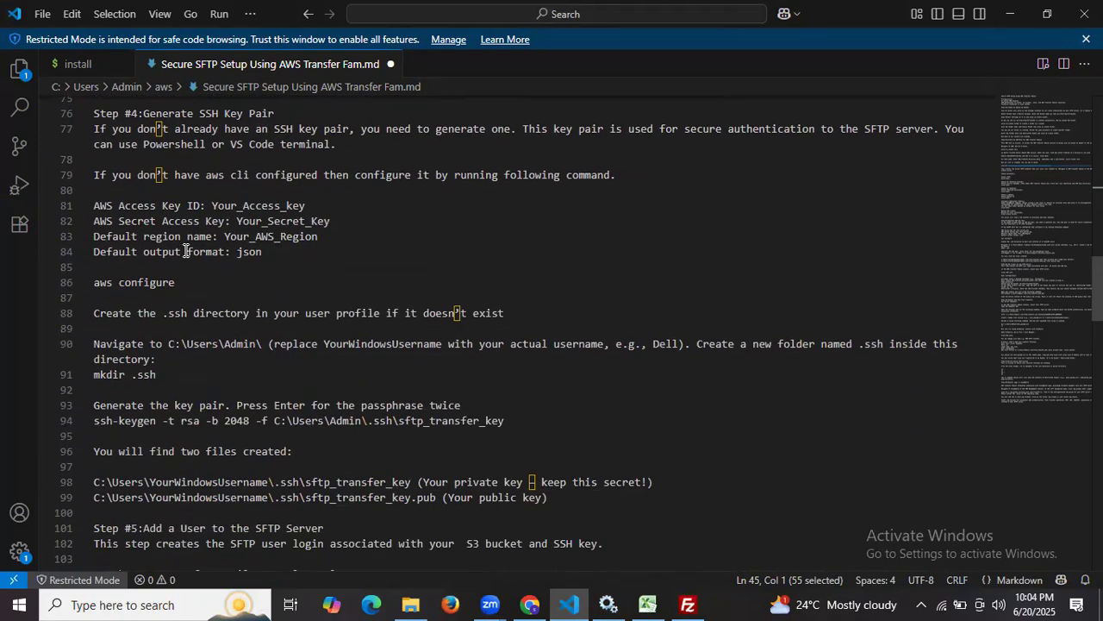
{"action": "scroll", "coordinate": [185, 250], "scroll_direction": "up", "scroll_amount": 1}
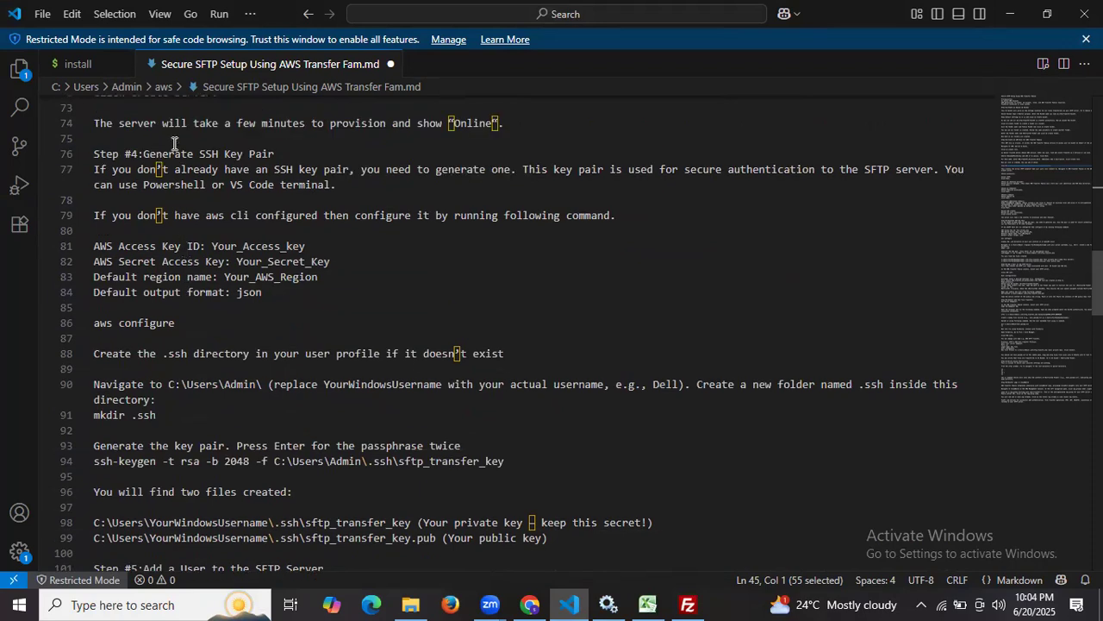
{"action": "left_click_drag", "start_coordinate": [143, 155], "coordinate": [314, 152]}
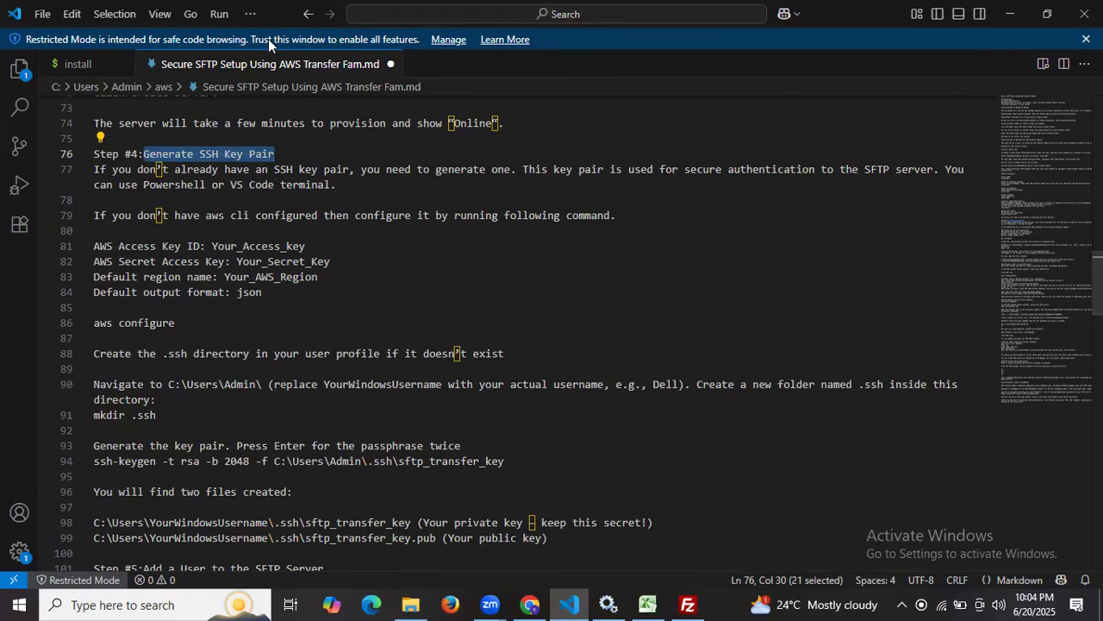
Open a new terminal and run aws configure, keeping the stored access keys, default region and output format
{"action": "left_click", "coordinate": [250, 13]}
{"action": "mouse_move", "coordinate": [276, 39]}
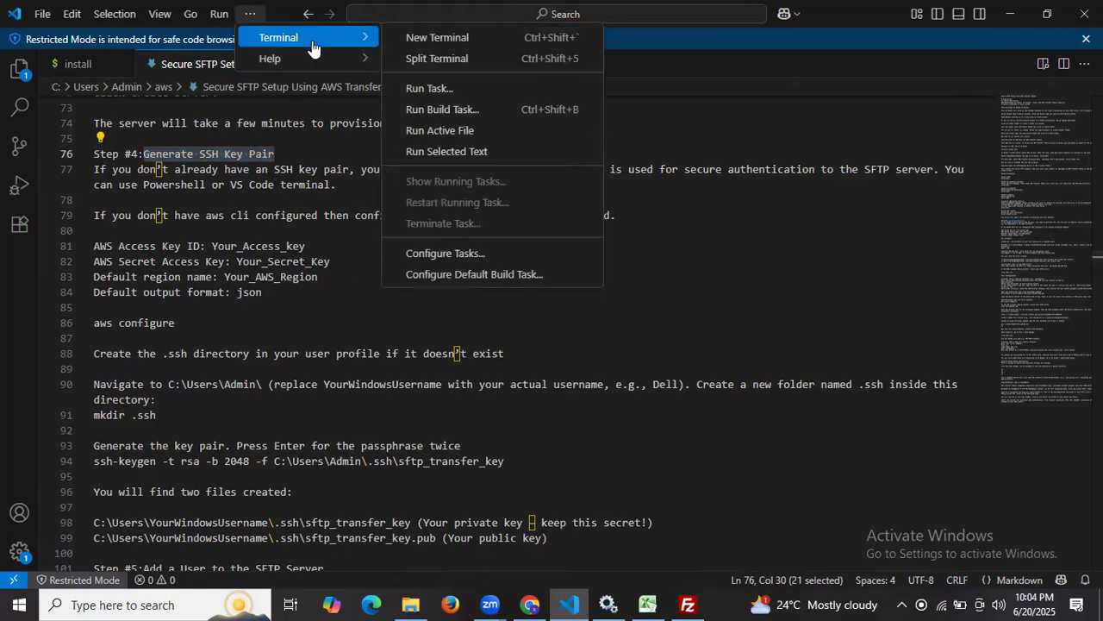
{"action": "left_click", "coordinate": [448, 45]}
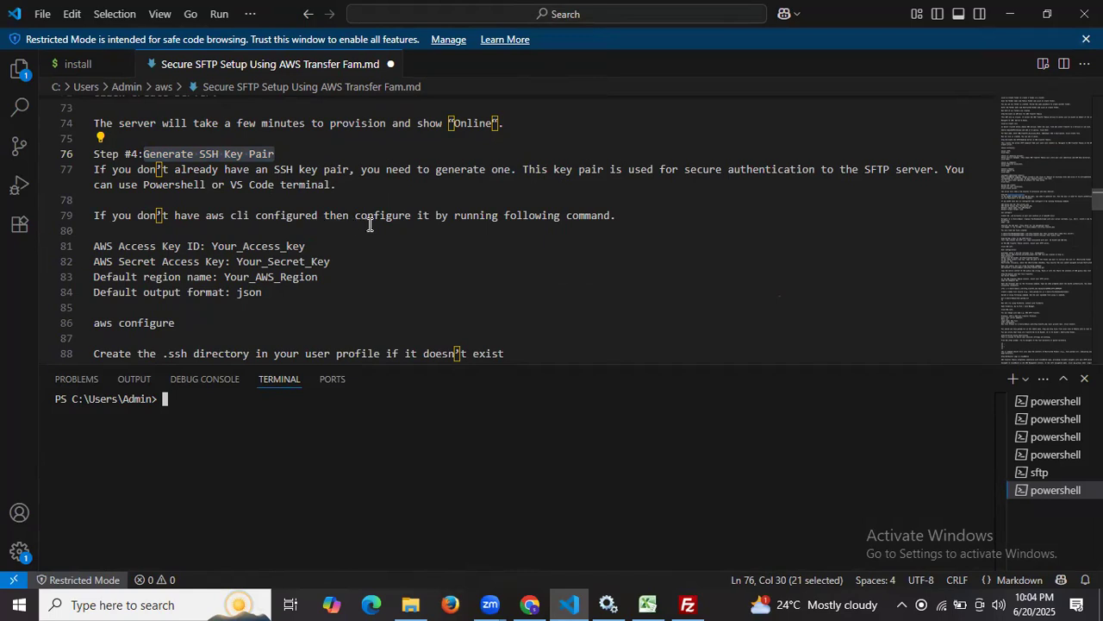
{"action": "type", "text": "aws configure"}
{"action": "key", "text": "Return"}
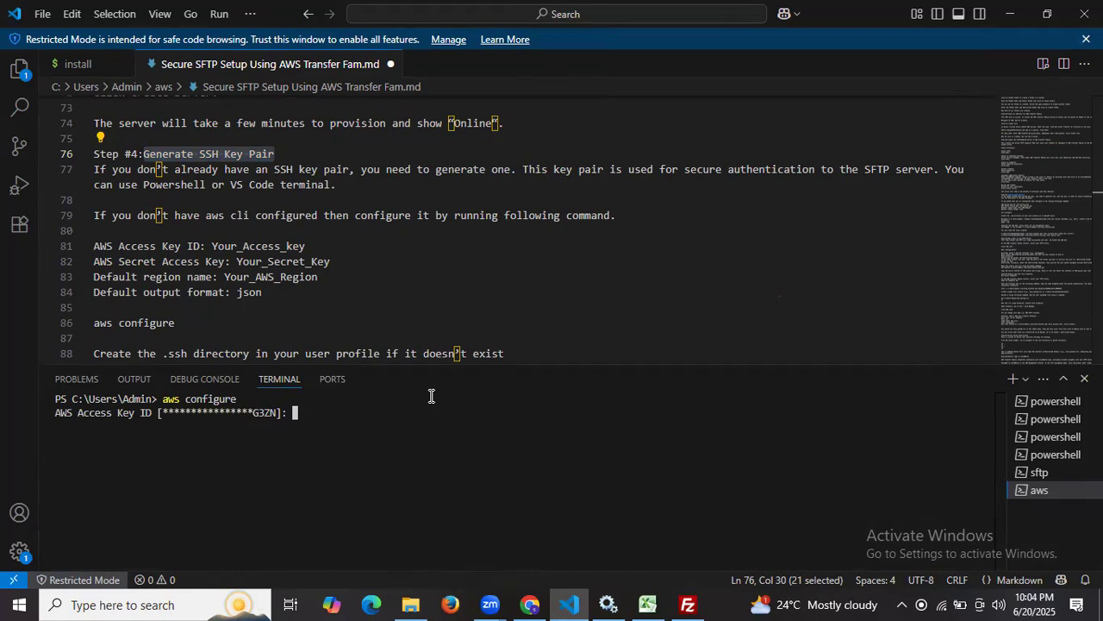
{"action": "key", "text": "Return"}
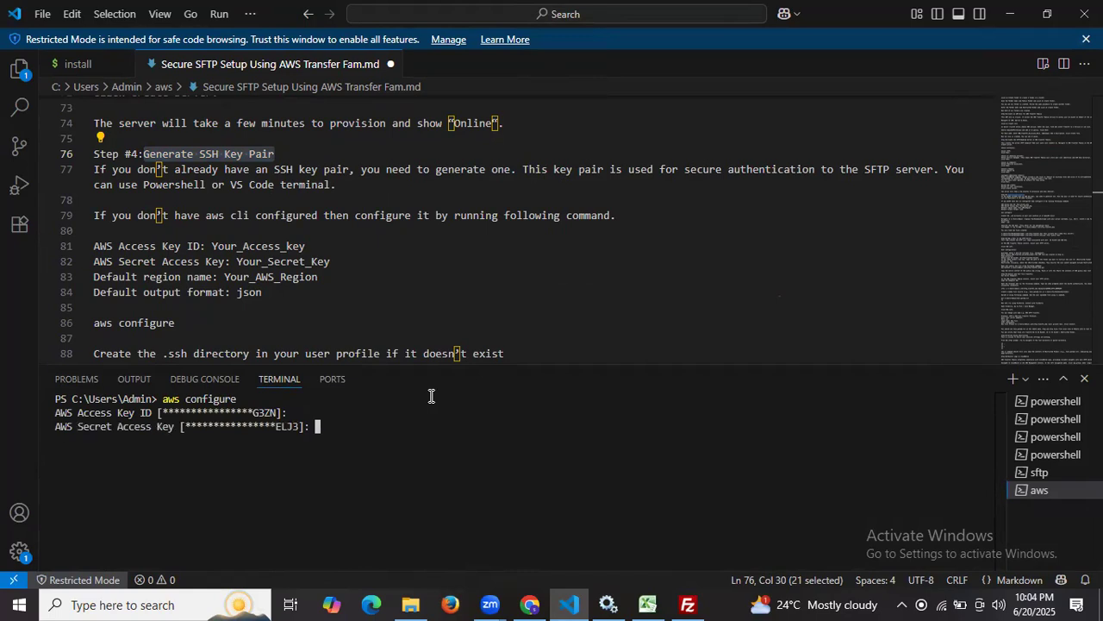
{"action": "key", "text": "Return"}
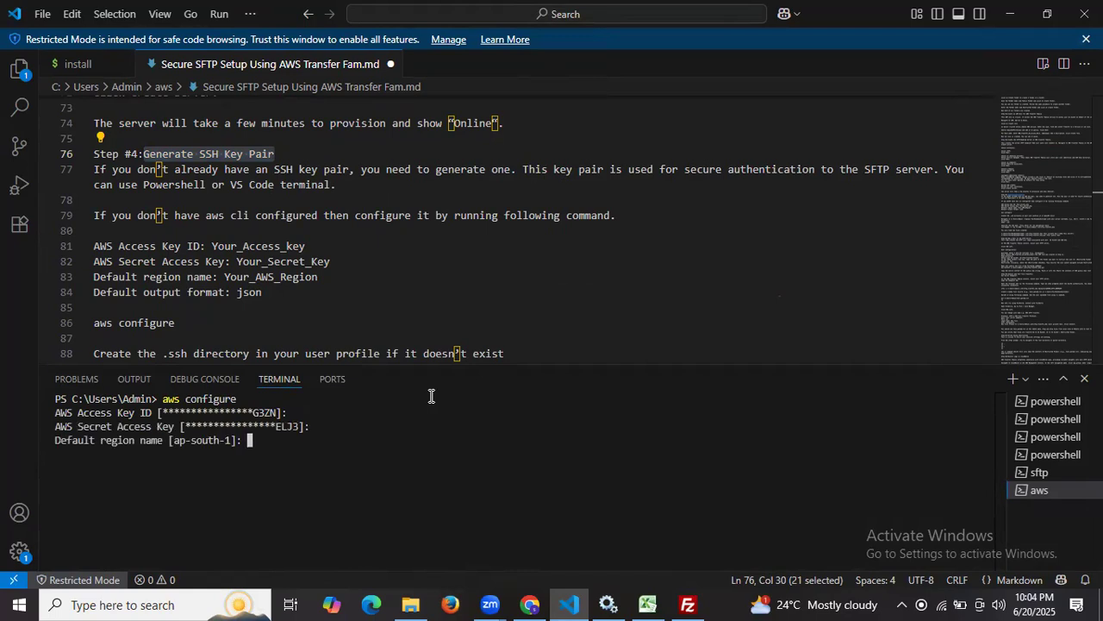
{"action": "key", "text": "Return"}
{"action": "key", "text": "Return"}
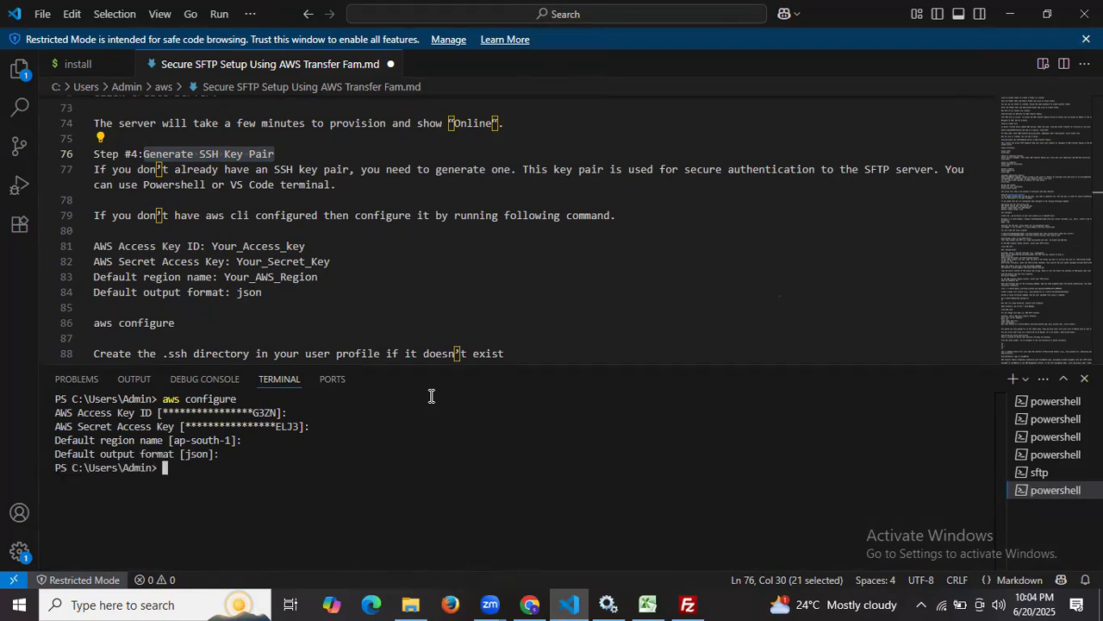
Copy the mkdir .ssh command from the notes and run it in the terminal to create the folder in C:\Users\Admin
{"action": "scroll", "coordinate": [338, 246], "scroll_direction": "down", "scroll_amount": 2}
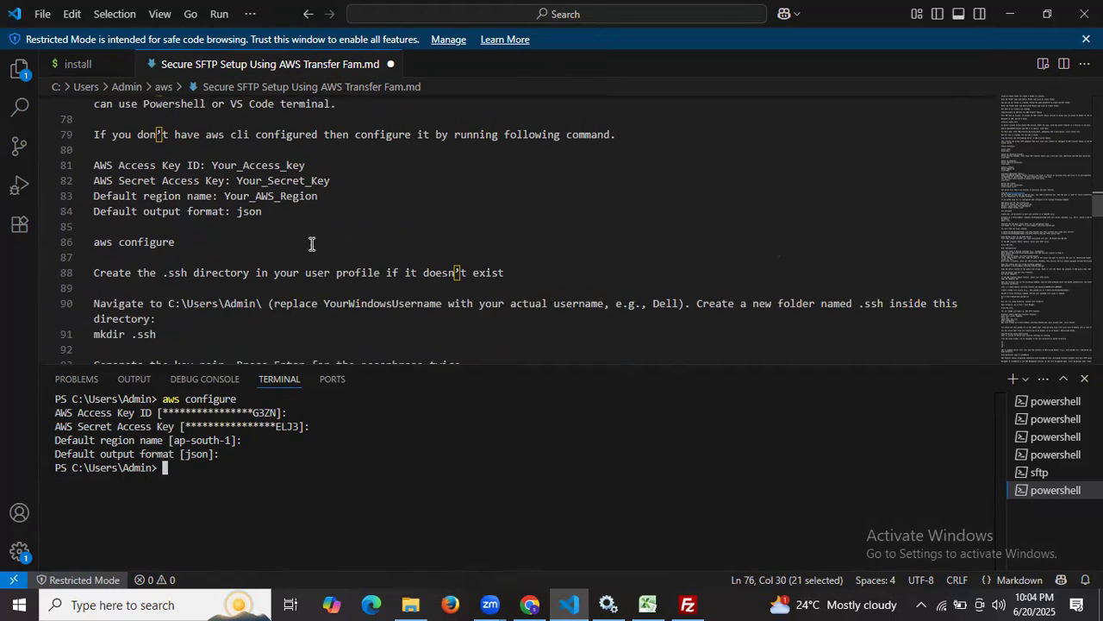
{"action": "scroll", "coordinate": [311, 244], "scroll_direction": "down", "scroll_amount": 2}
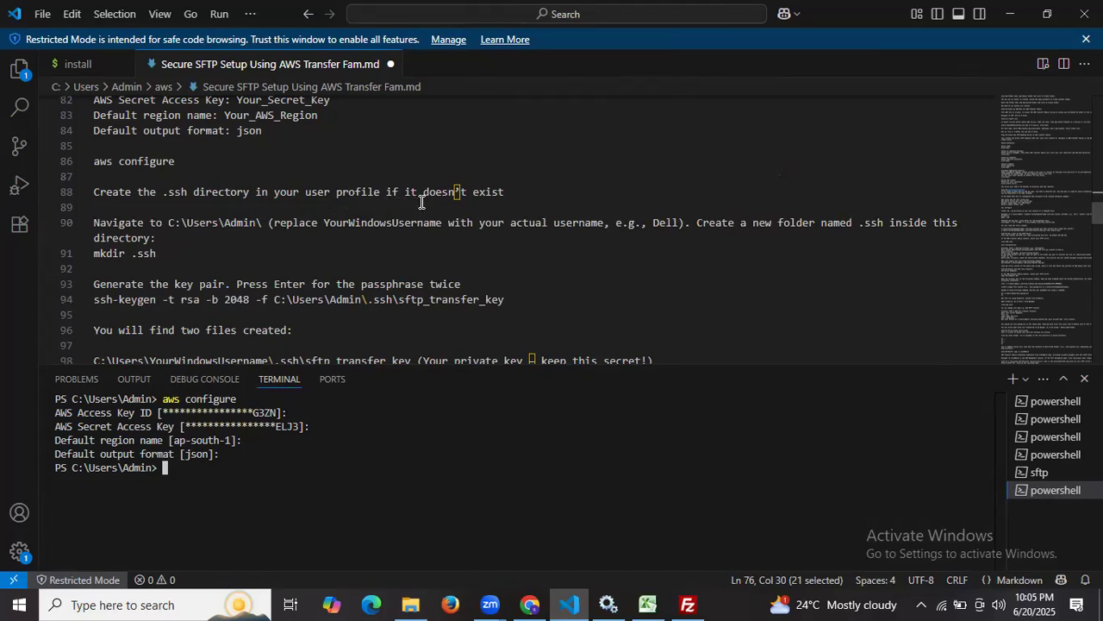
{"action": "scroll", "coordinate": [422, 202], "scroll_direction": "down", "scroll_amount": 1}
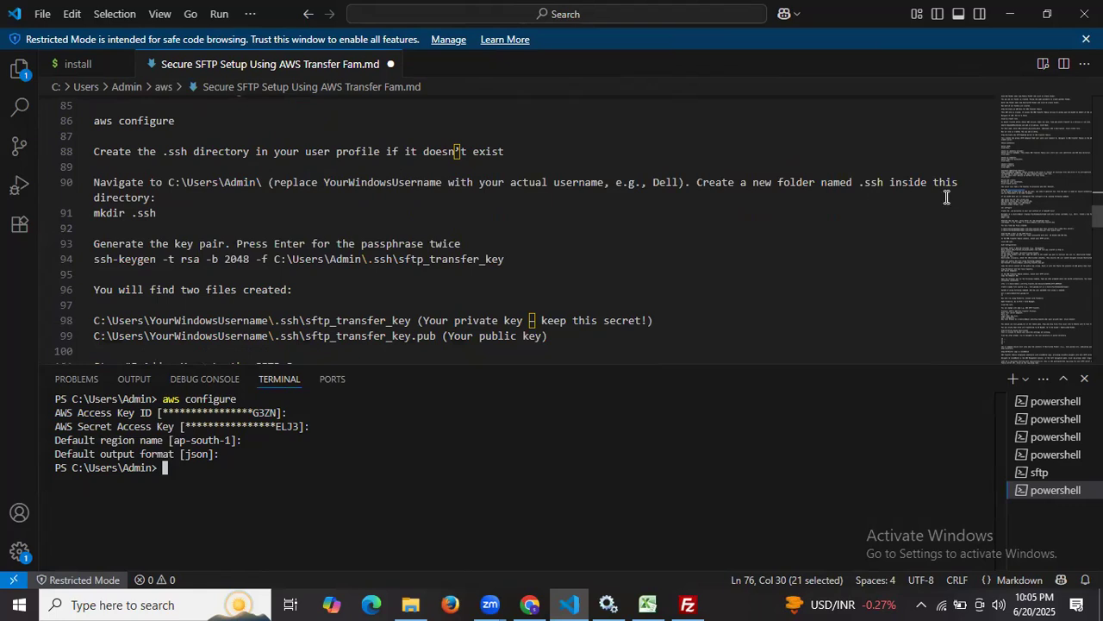
{"action": "left_click_drag", "start_coordinate": [95, 212], "coordinate": [165, 213]}
{"action": "key", "text": "ctrl+c"}
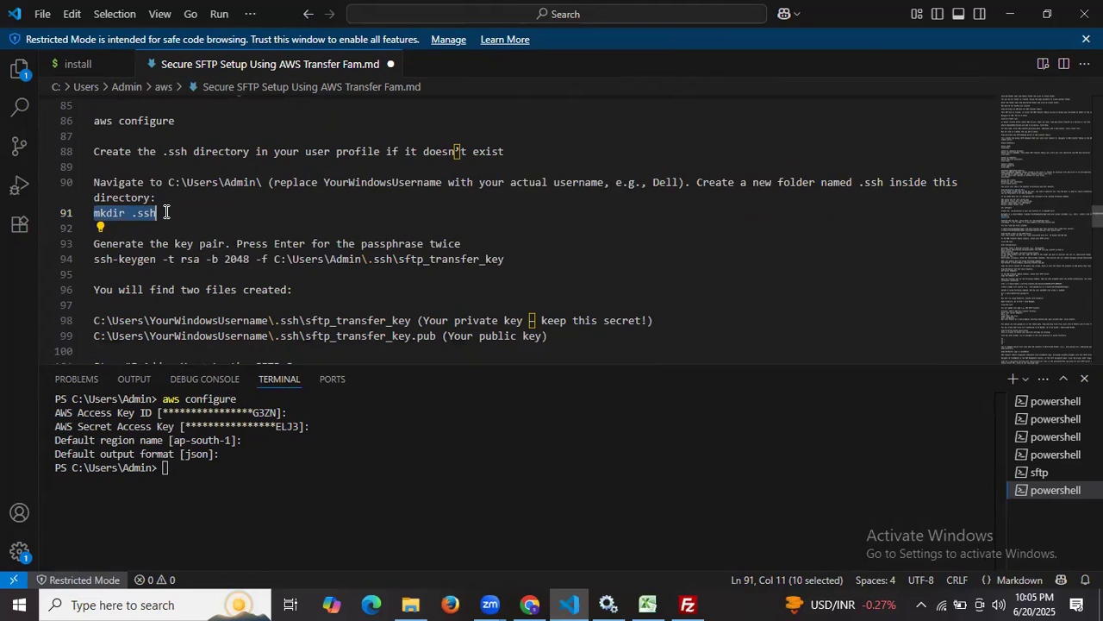
{"action": "left_click", "coordinate": [250, 489]}
{"action": "key", "text": "ctrl+v"}
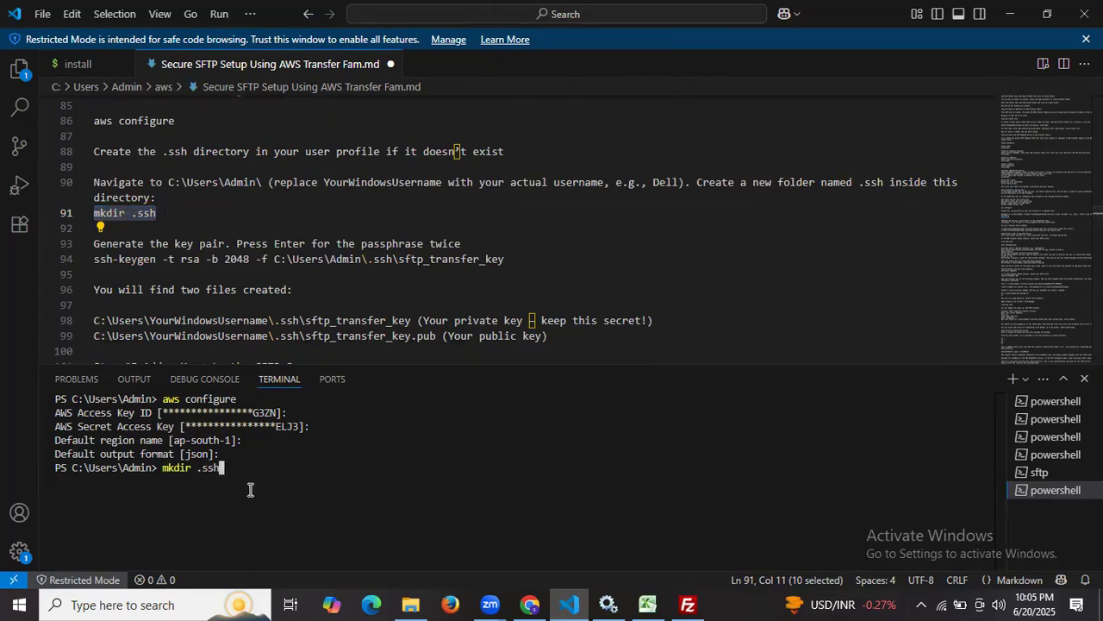
{"action": "key", "text": "Return"}
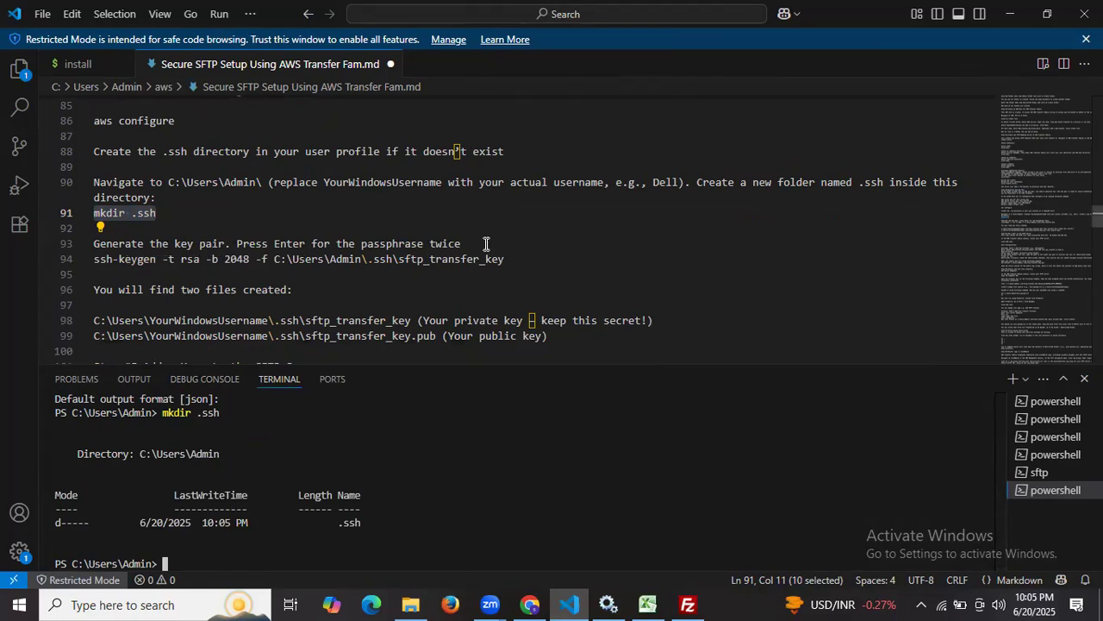
Switch to File Explorer, look inside the new .ssh folder, and return to VS Code
{"action": "left_click", "coordinate": [411, 605]}
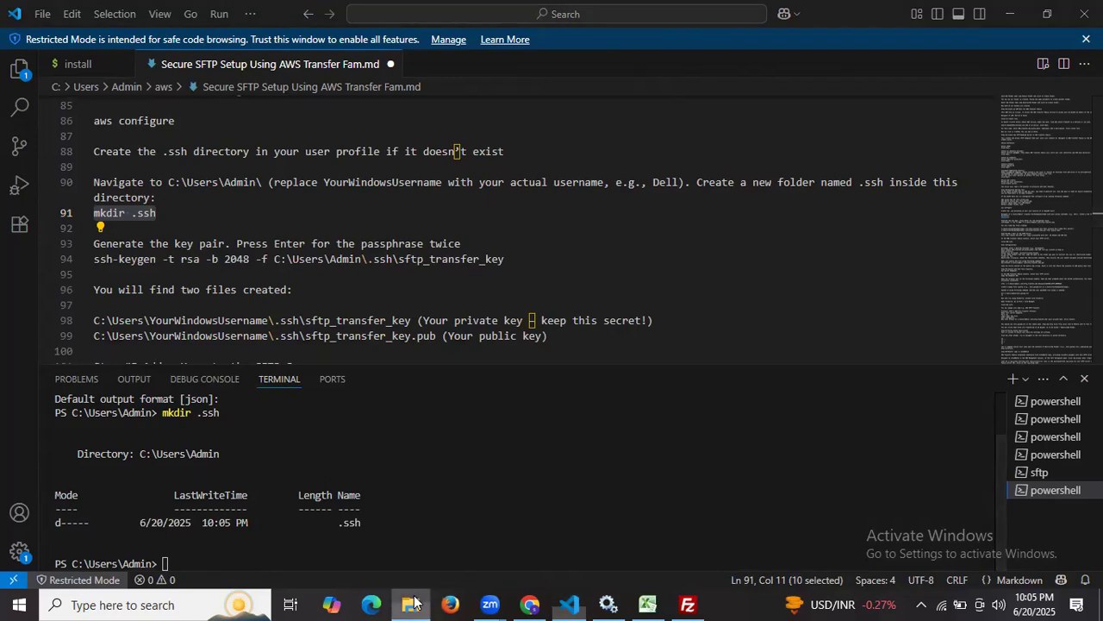
{"action": "left_click", "coordinate": [447, 164]}
{"action": "double_click", "coordinate": [450, 163]}
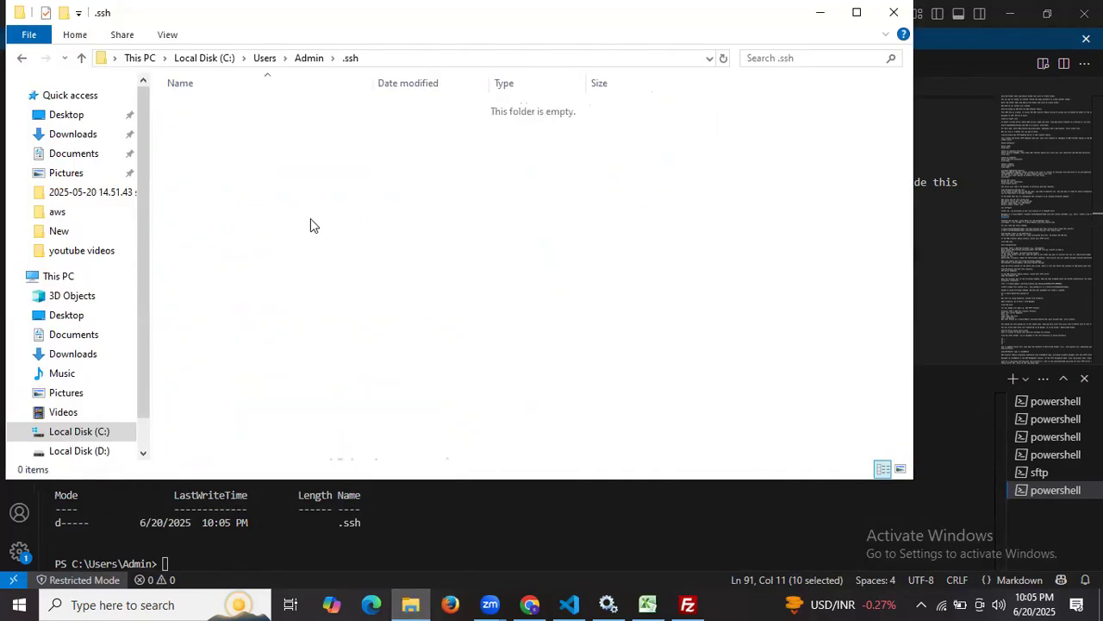
{"action": "left_click", "coordinate": [820, 12]}
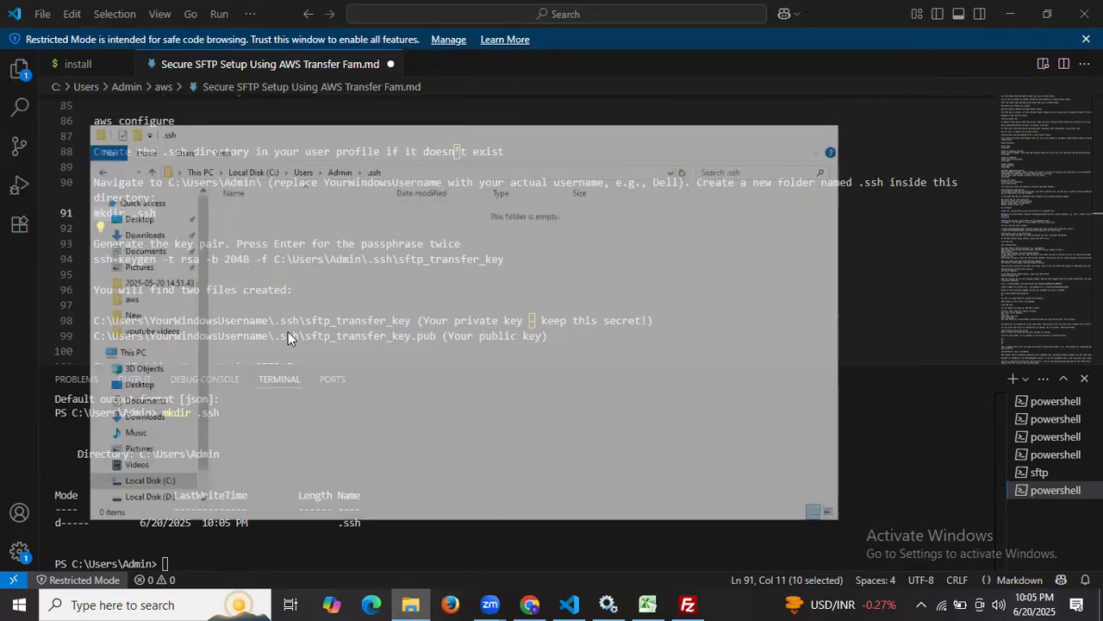
Run ssh-keygen -t rsa -b 2048 -f C:\Users\Admin\.ssh\sftp_transfer_key from the notes, leaving the passphrase empty
{"action": "triple_click", "coordinate": [190, 259]}
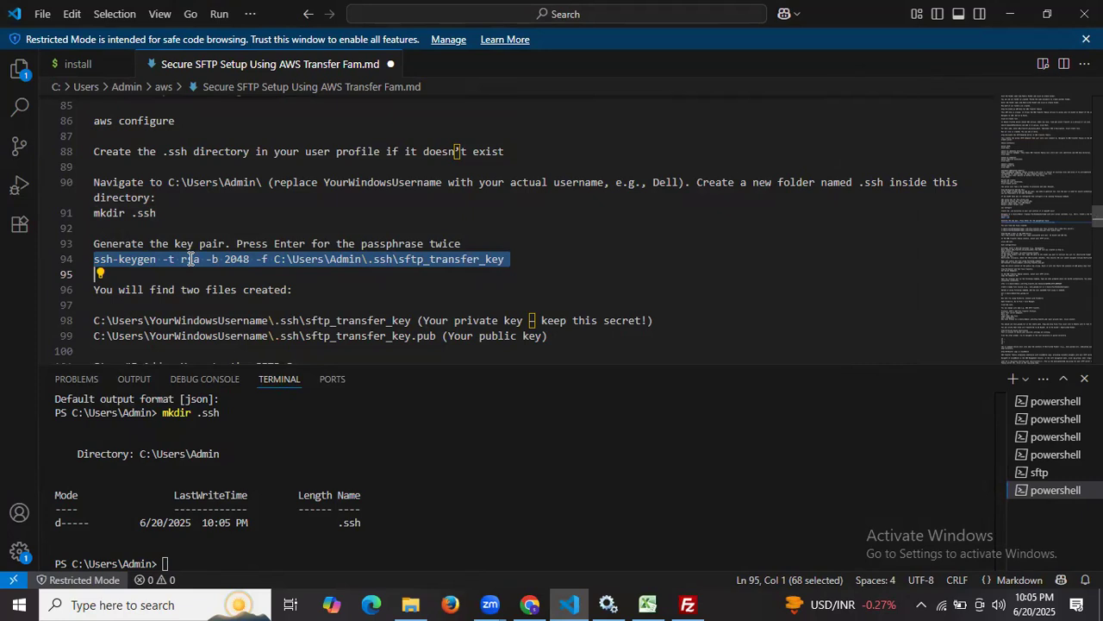
{"action": "key", "text": "ctrl+c"}
{"action": "left_click", "coordinate": [301, 531]}
{"action": "key", "text": "ctrl+v"}
{"action": "key", "text": "Return"}
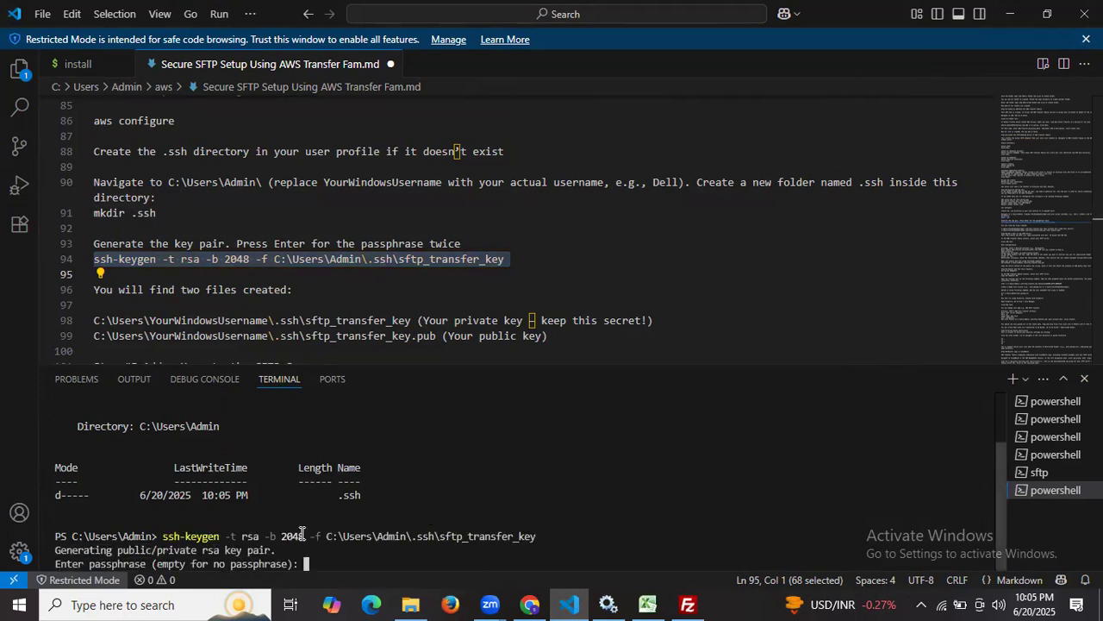
{"action": "key", "text": "Return"}
{"action": "key", "text": "Return"}
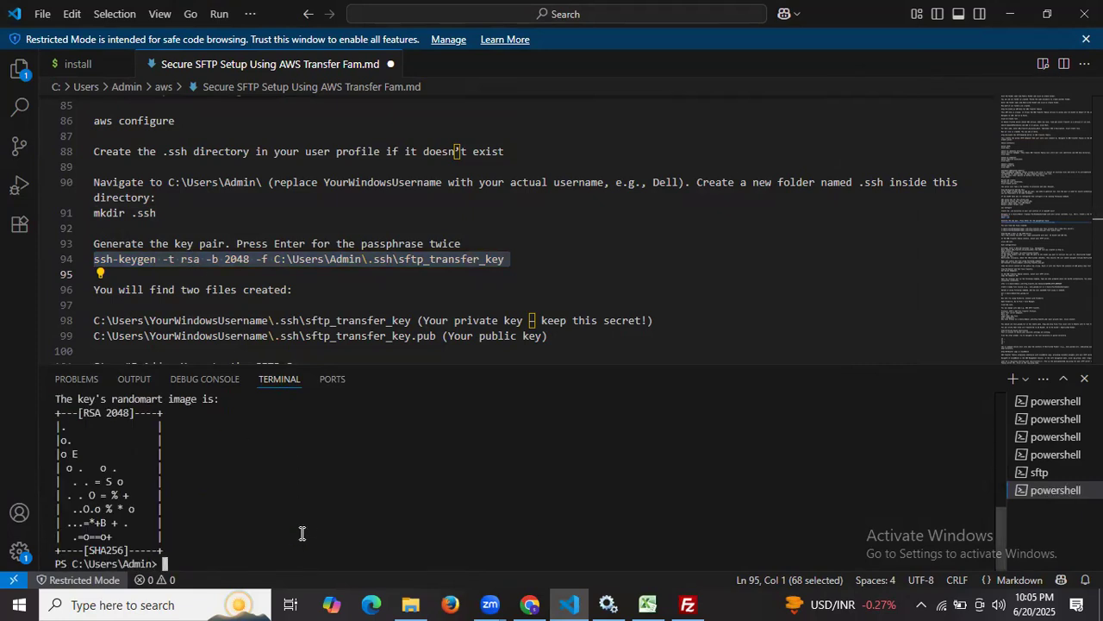
Check the .ssh folder in File Explorer for the key files and review Step #5 on adding a user in the VS Code notes
{"action": "left_click", "coordinate": [410, 604]}
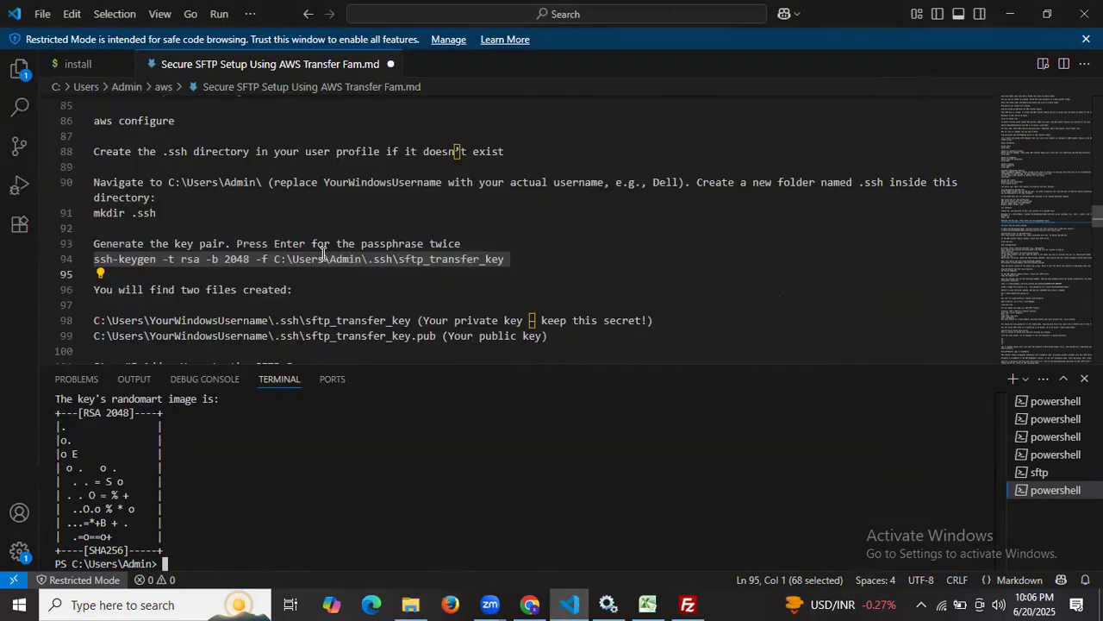
{"action": "left_click", "coordinate": [820, 12]}
{"action": "scroll", "coordinate": [296, 224], "scroll_direction": "down", "scroll_amount": 1}
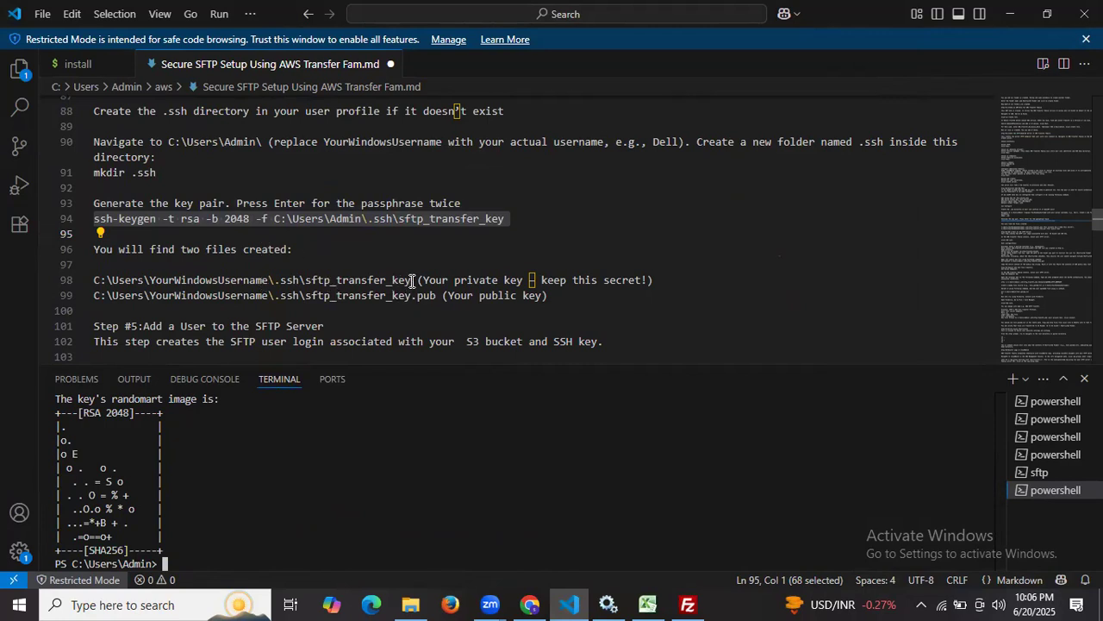
{"action": "scroll", "coordinate": [450, 258], "scroll_direction": "down", "scroll_amount": 2}
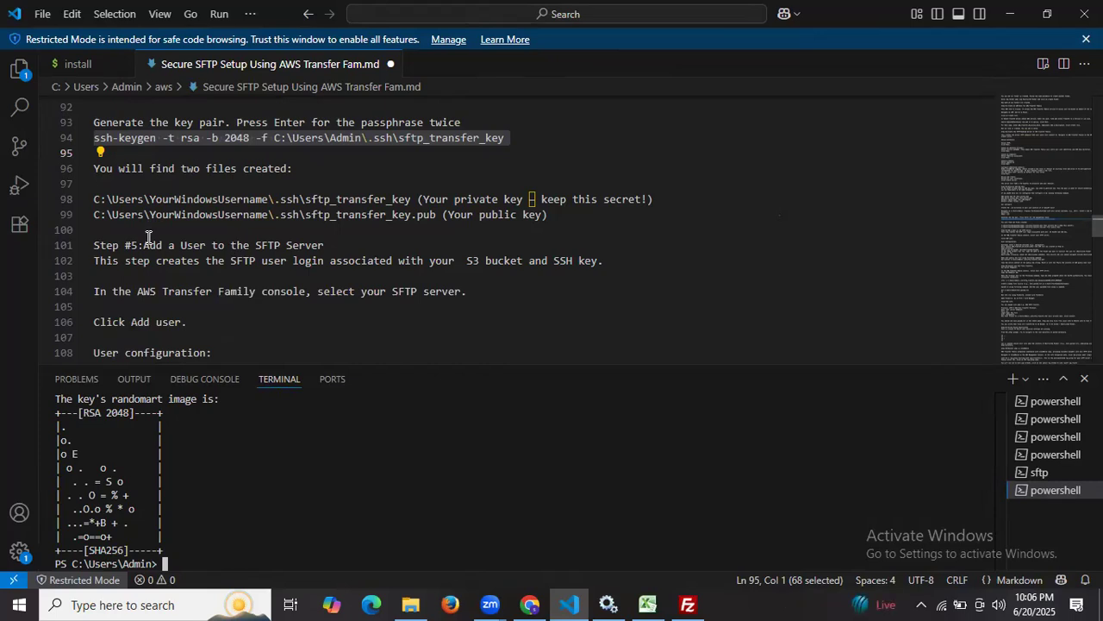
{"action": "scroll", "coordinate": [148, 237], "scroll_direction": "down", "scroll_amount": 1}
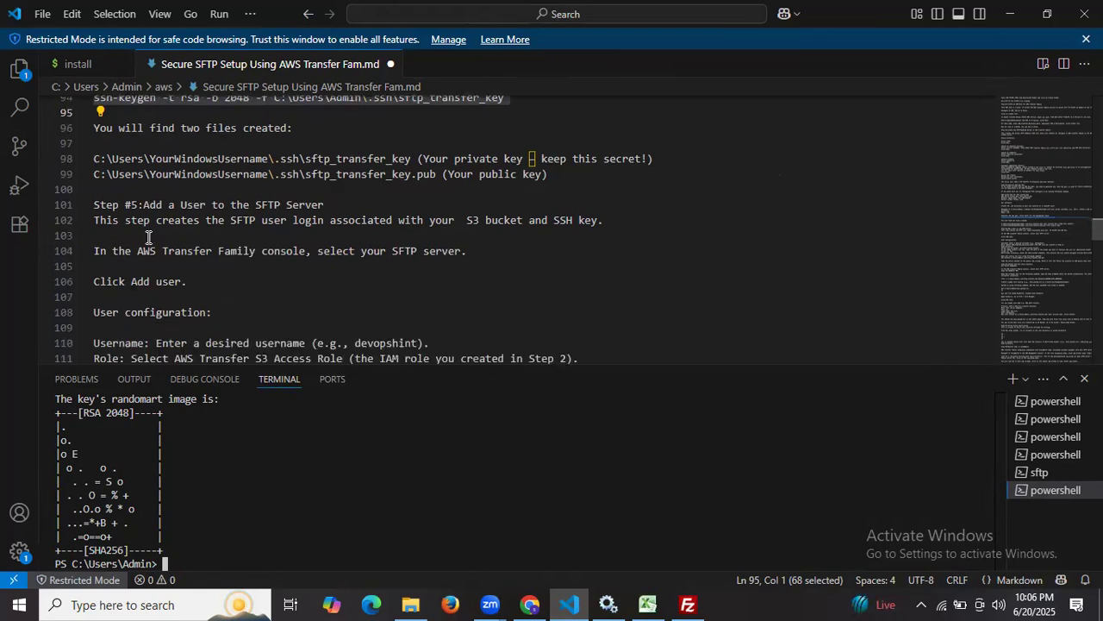
{"action": "scroll", "coordinate": [149, 237], "scroll_direction": "down", "scroll_amount": 1}
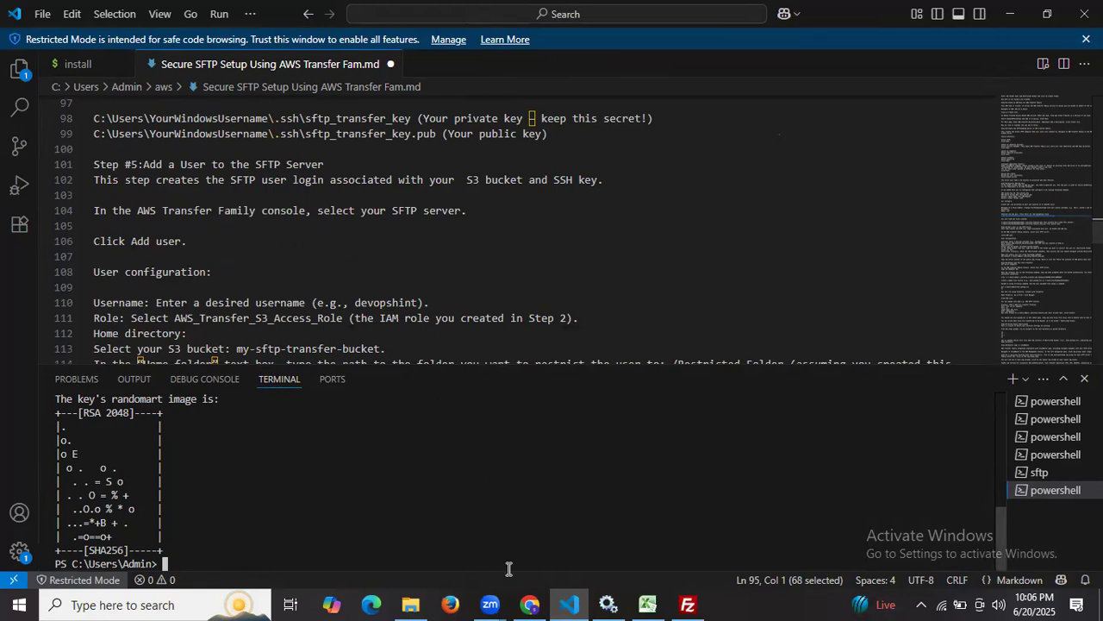
Switch to Chrome, open the new SFTP server's details page, and dismiss the error banner
{"action": "mouse_move", "coordinate": [530, 603]}
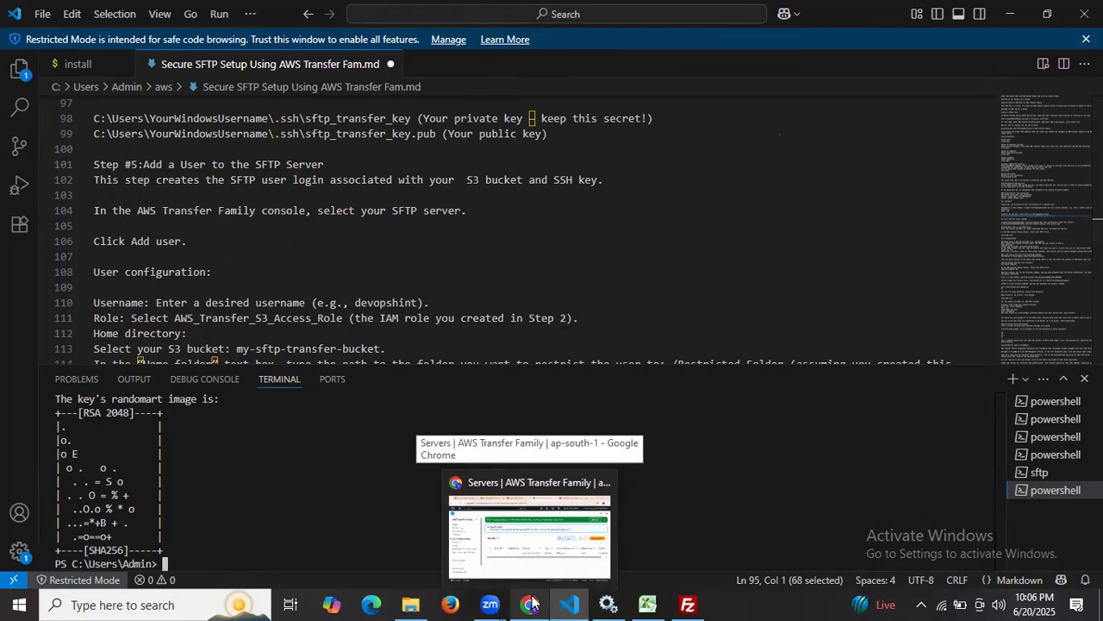
{"action": "left_click", "coordinate": [530, 604]}
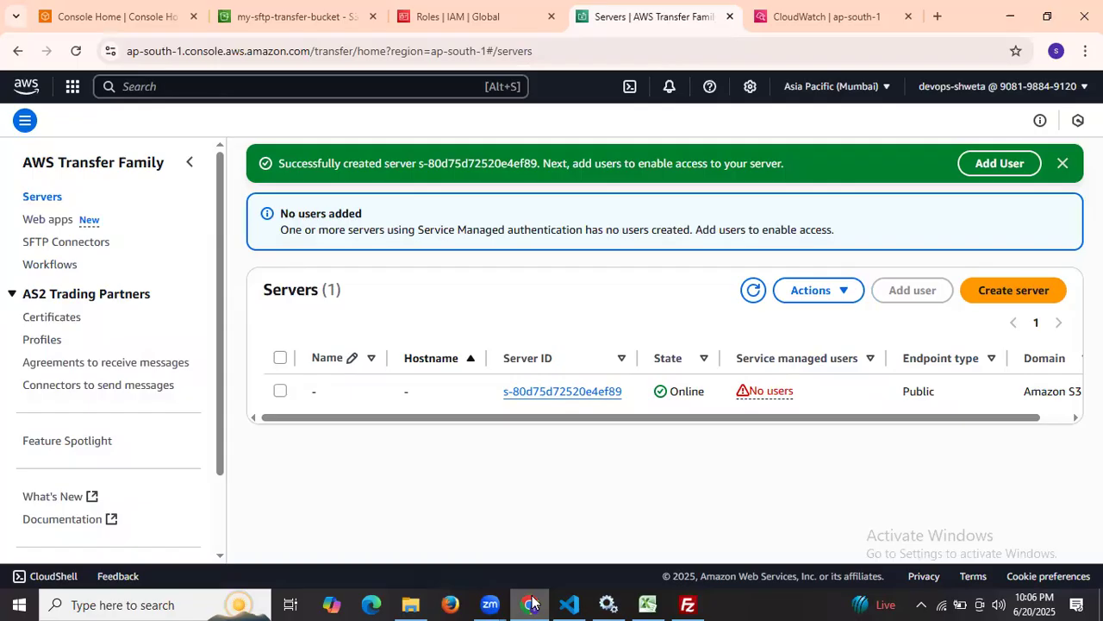
{"action": "left_click", "coordinate": [557, 394]}
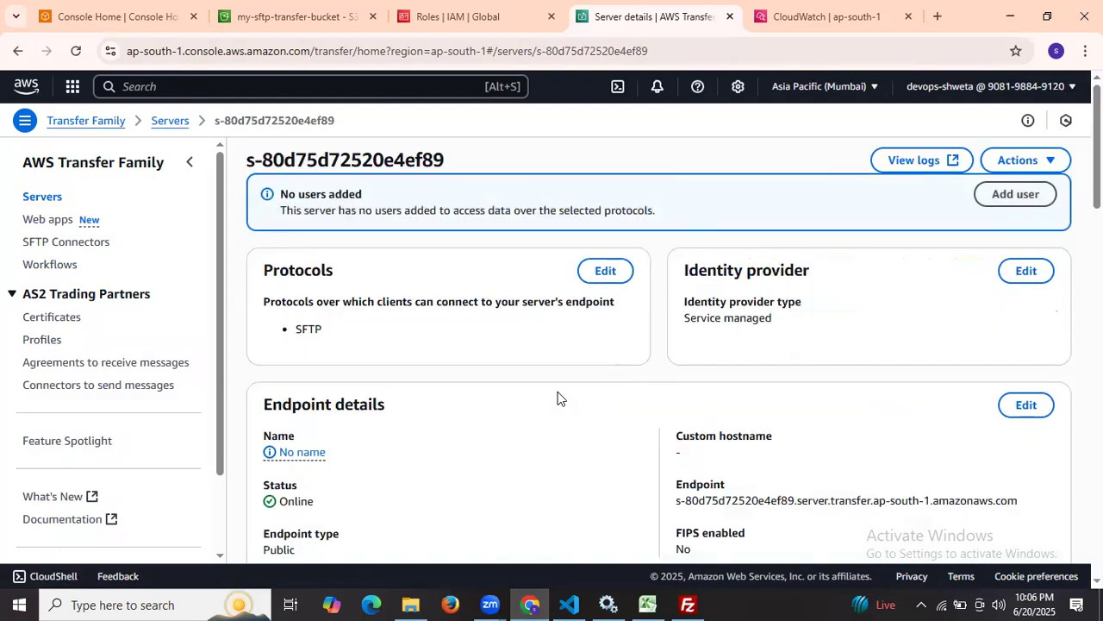
{"action": "scroll", "coordinate": [557, 398], "scroll_direction": "down", "scroll_amount": 4}
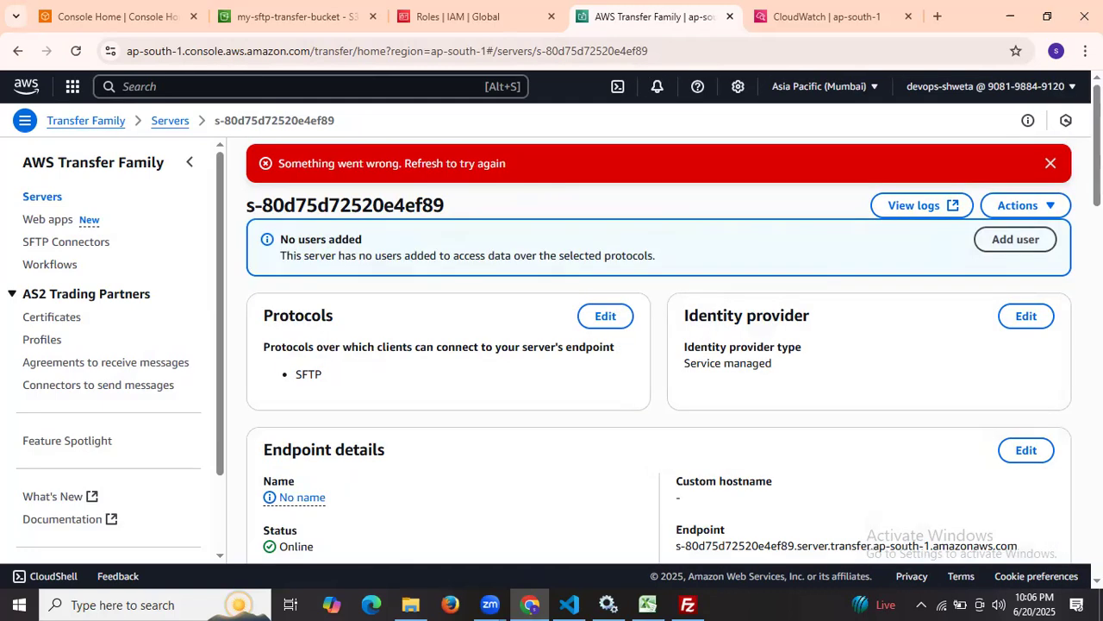
{"action": "left_click", "coordinate": [1048, 164]}
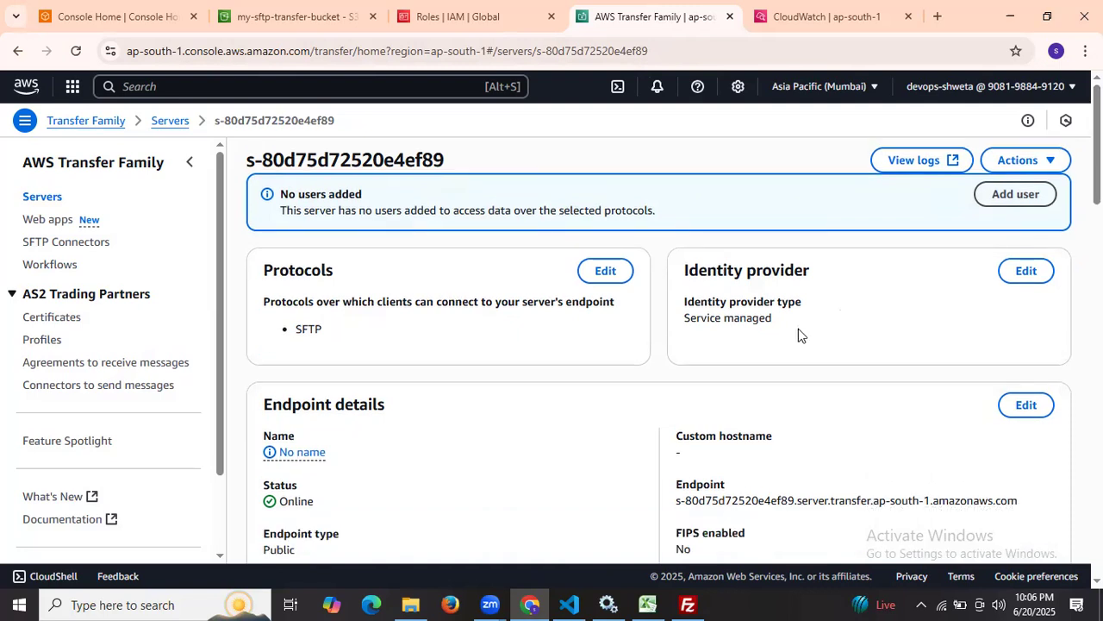
Try to add a user to the SFTP server, reopening the server from the refreshed server list and dismissing the error banner
{"action": "scroll", "coordinate": [798, 334], "scroll_direction": "down", "scroll_amount": 4}
{"action": "left_click", "coordinate": [663, 457]}
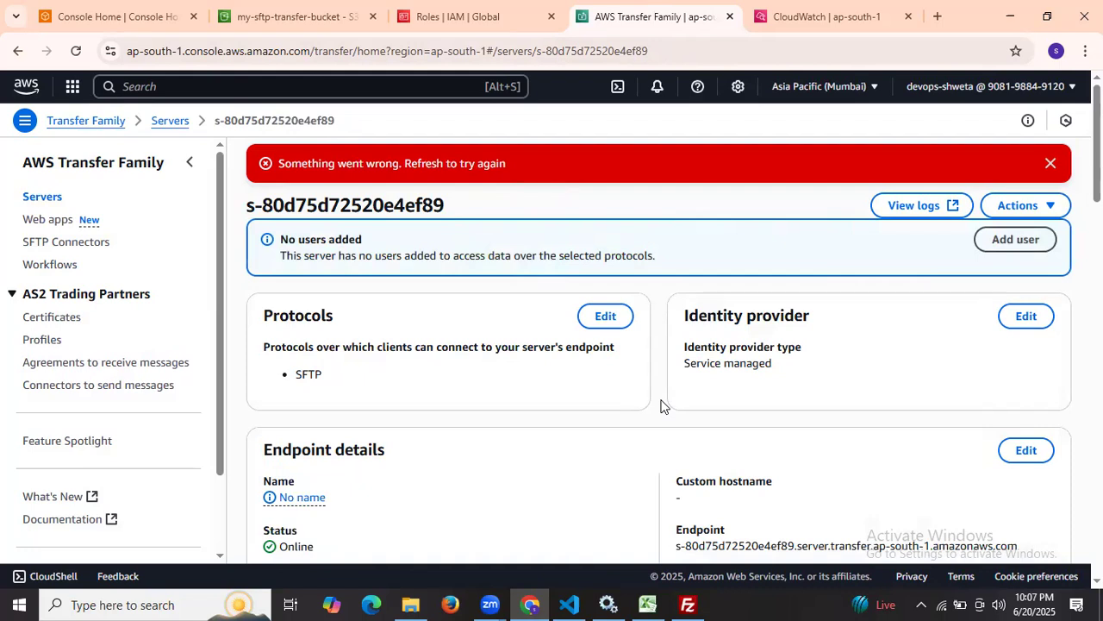
{"action": "left_click", "coordinate": [172, 123]}
{"action": "left_click", "coordinate": [753, 245]}
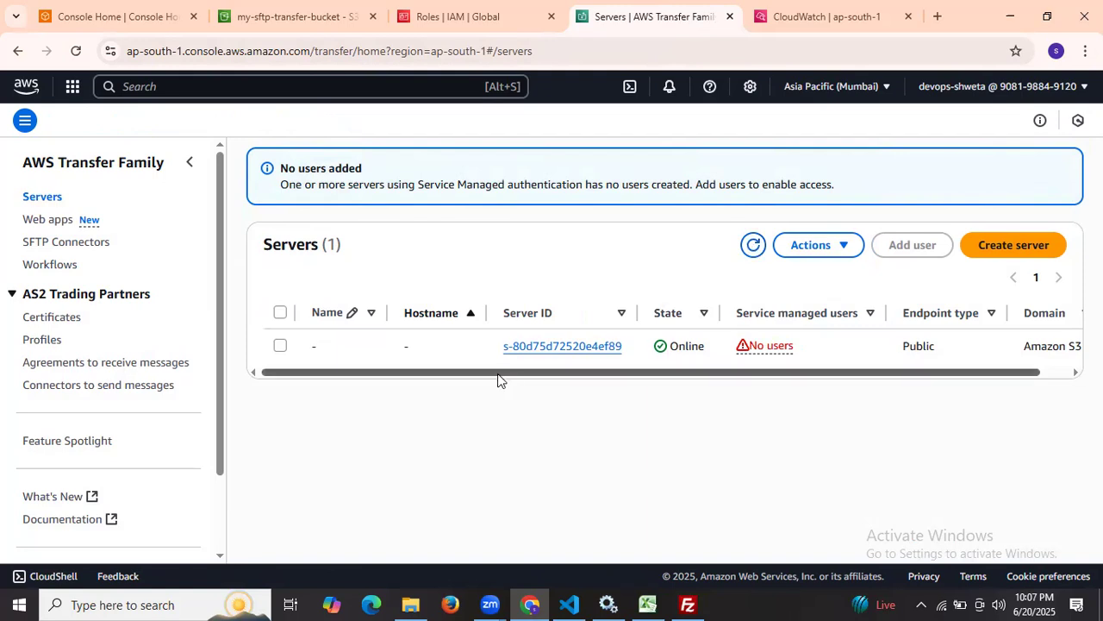
{"action": "left_click", "coordinate": [557, 346]}
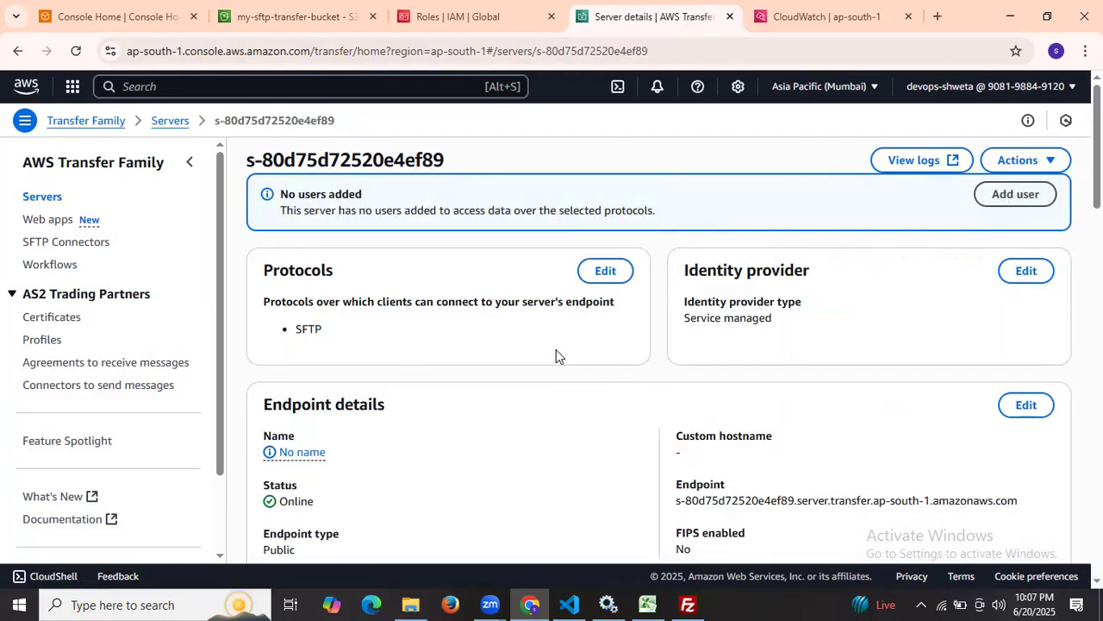
{"action": "scroll", "coordinate": [556, 356], "scroll_direction": "down", "scroll_amount": 4}
{"action": "left_click", "coordinate": [658, 450]}
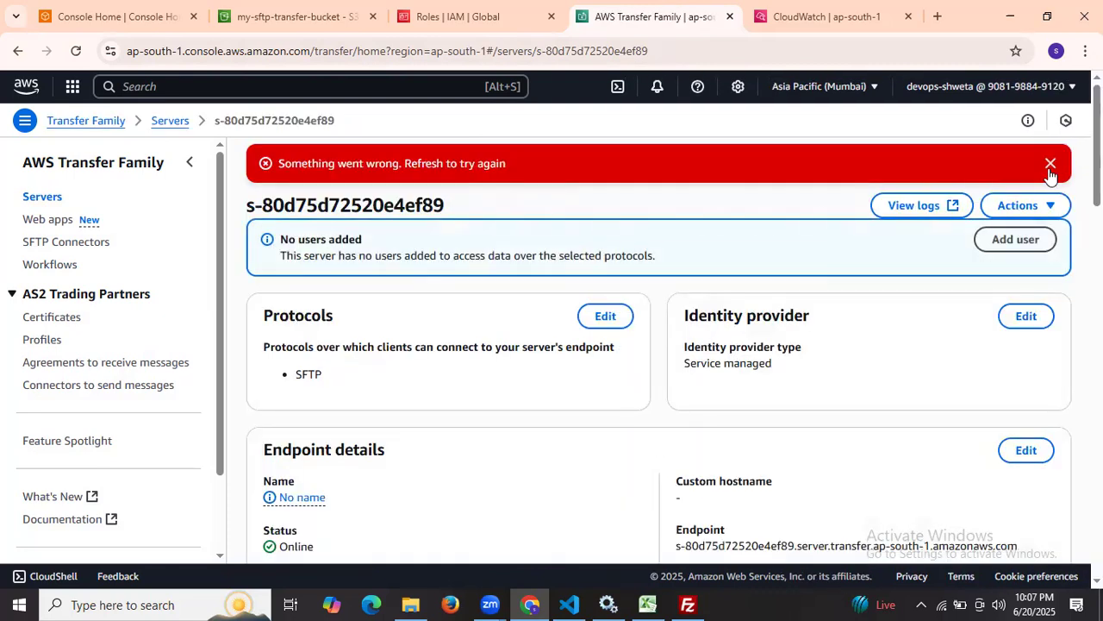
{"action": "left_click", "coordinate": [1051, 164]}
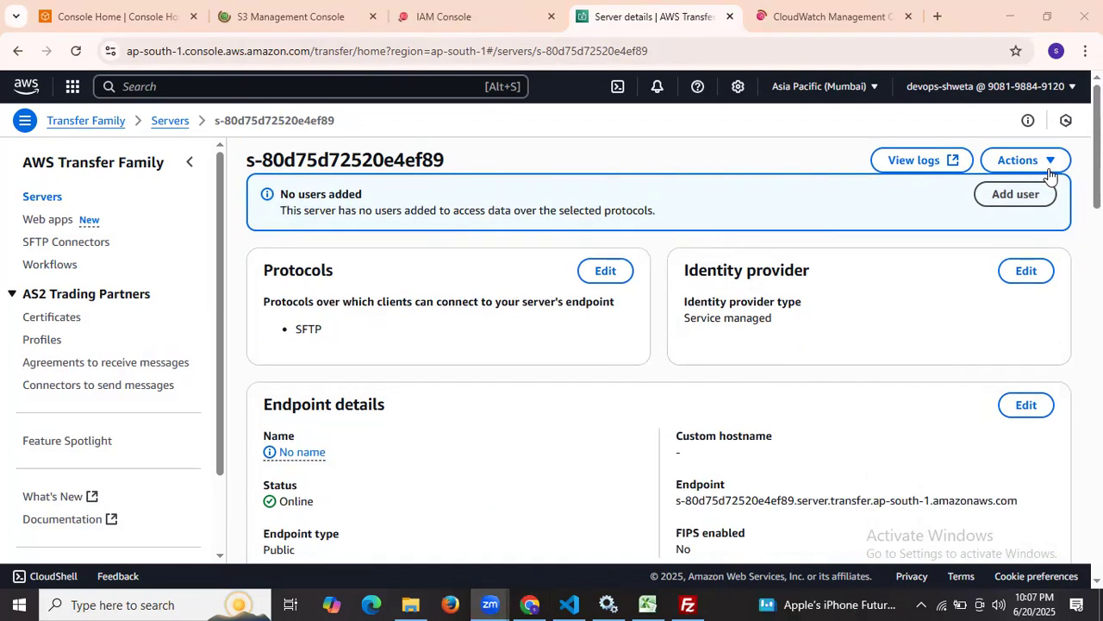
{"action": "scroll", "coordinate": [819, 296], "scroll_direction": "down", "scroll_amount": 5}
{"action": "left_click", "coordinate": [688, 367]}
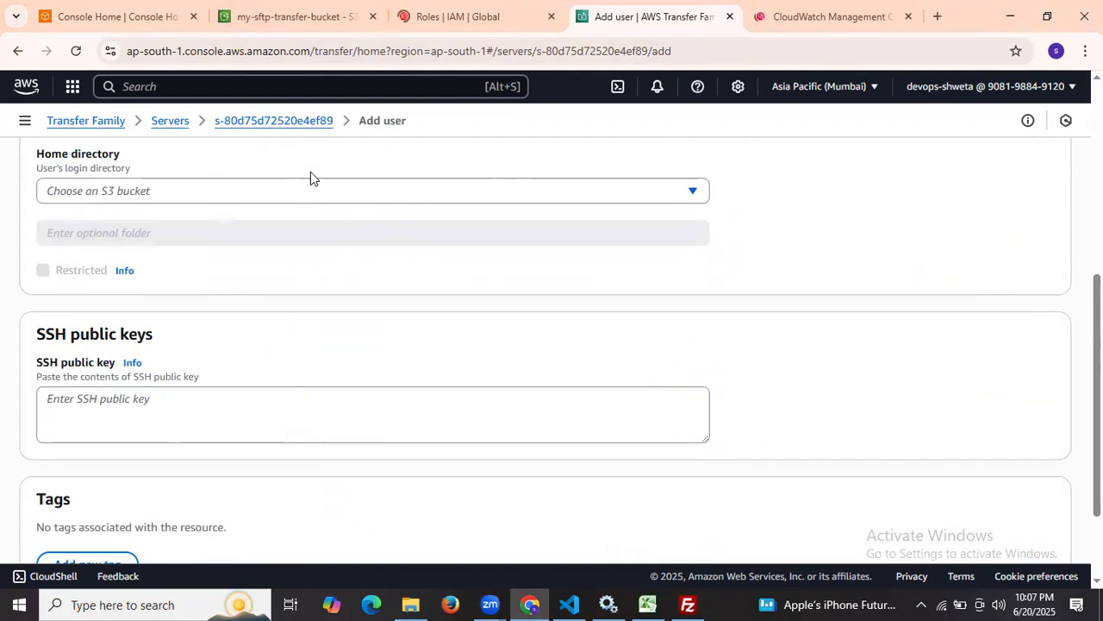
{"action": "left_click", "coordinate": [267, 203]}
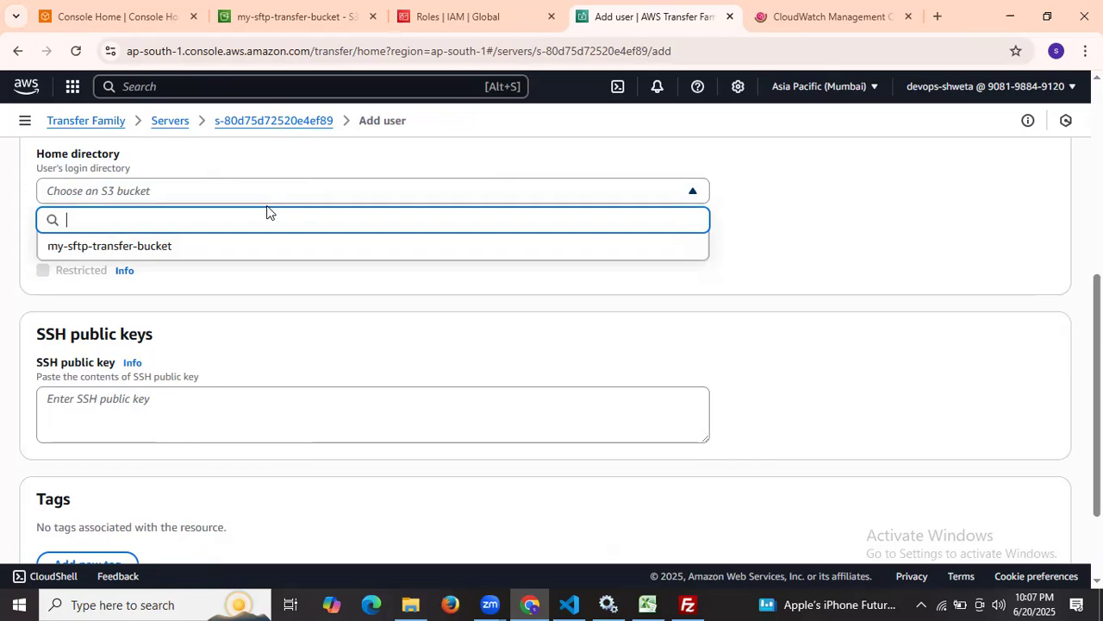
{"action": "left_click", "coordinate": [195, 250]}
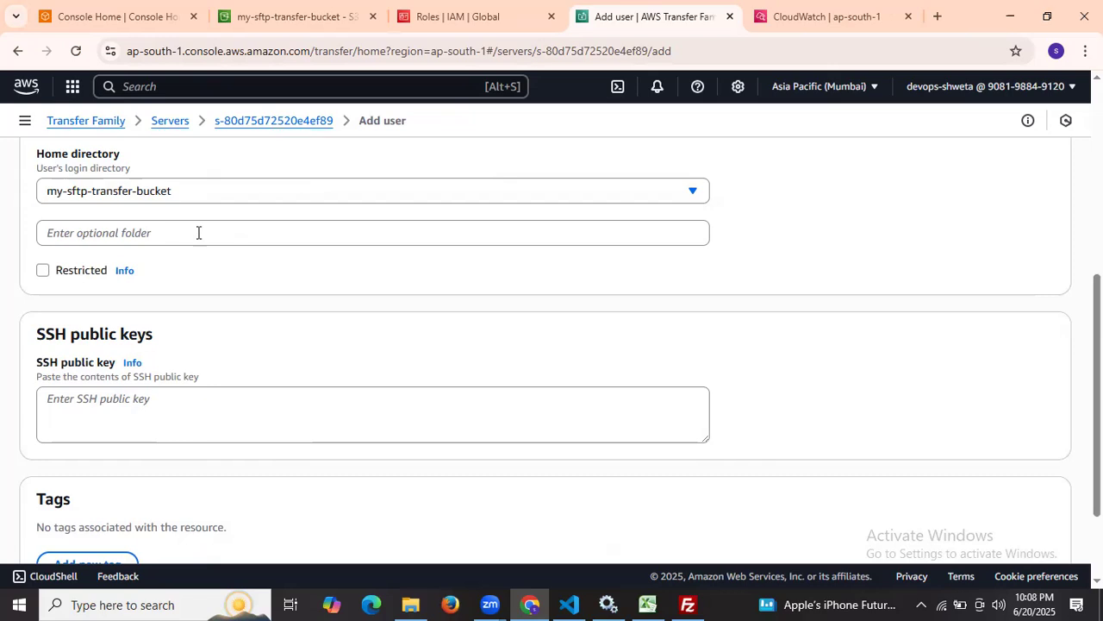
{"action": "left_click", "coordinate": [200, 231]}
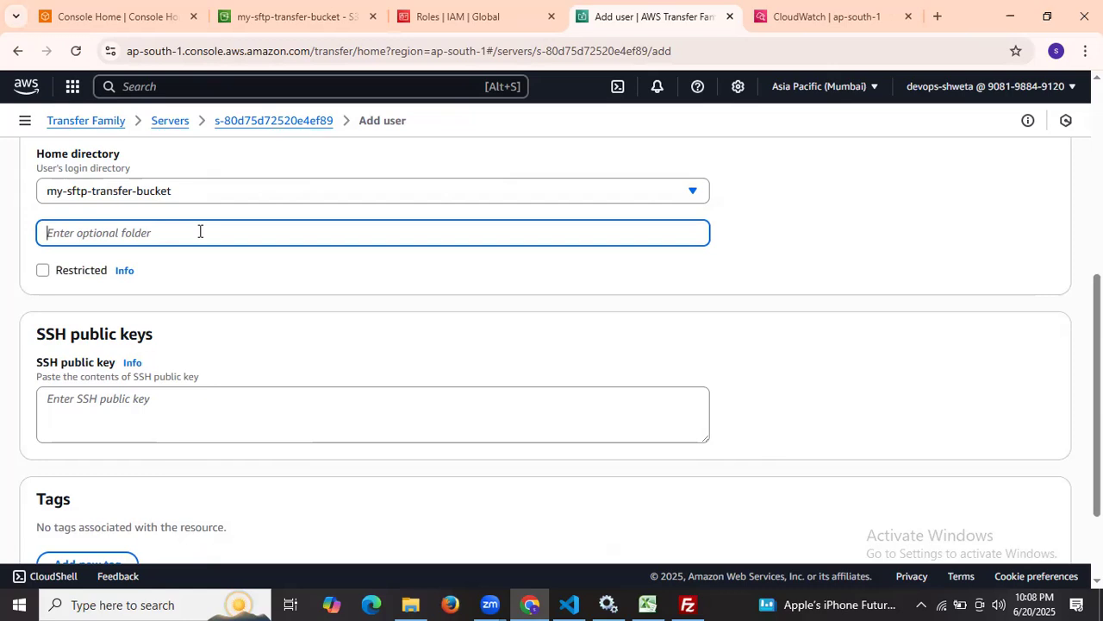
{"action": "scroll", "coordinate": [224, 342], "scroll_direction": "up", "scroll_amount": 5}
{"action": "scroll", "coordinate": [224, 342], "scroll_direction": "down", "scroll_amount": 5}
{"action": "scroll", "coordinate": [244, 207], "scroll_direction": "up", "scroll_amount": 5}
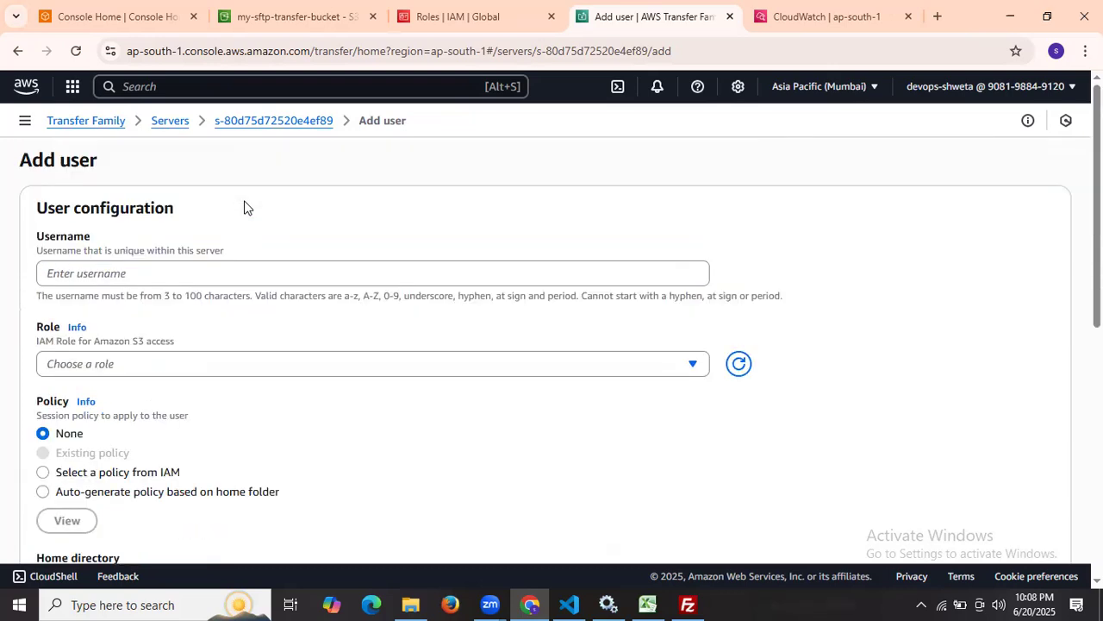
{"action": "left_click", "coordinate": [243, 122]}
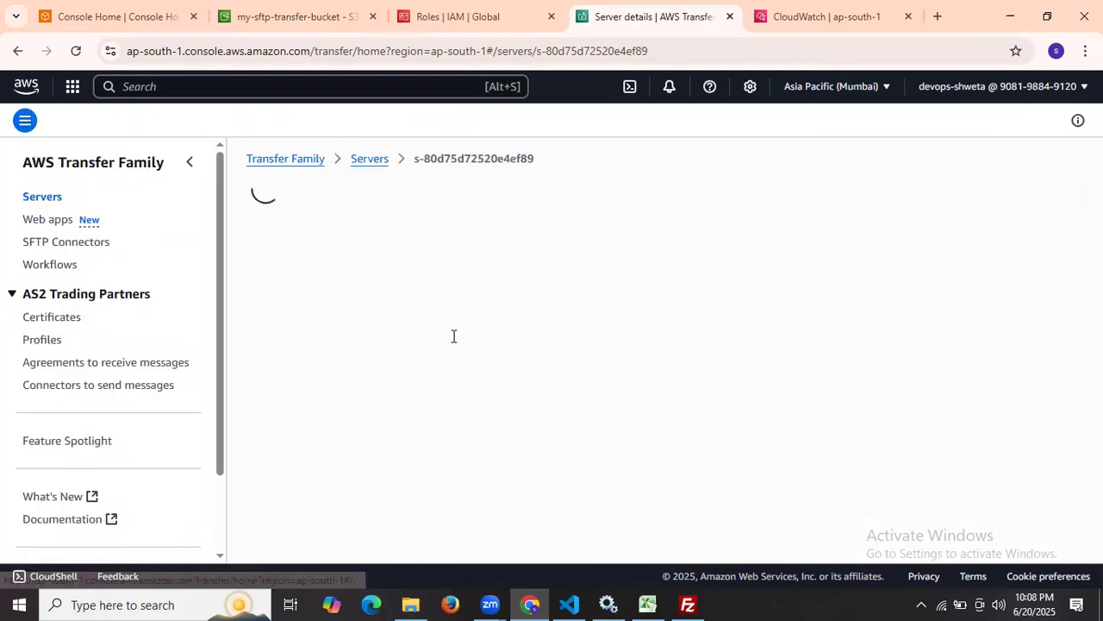
Start adding a user to the SFTP server and enter devopshint as the username
{"action": "scroll", "coordinate": [454, 336], "scroll_direction": "down", "scroll_amount": 5}
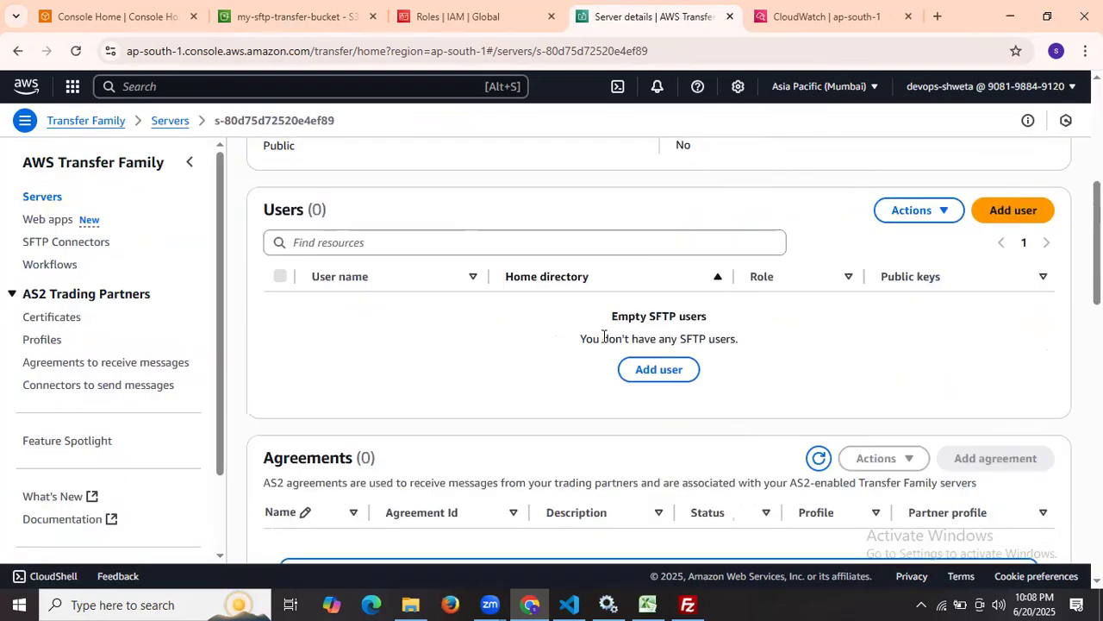
{"action": "left_click", "coordinate": [657, 370]}
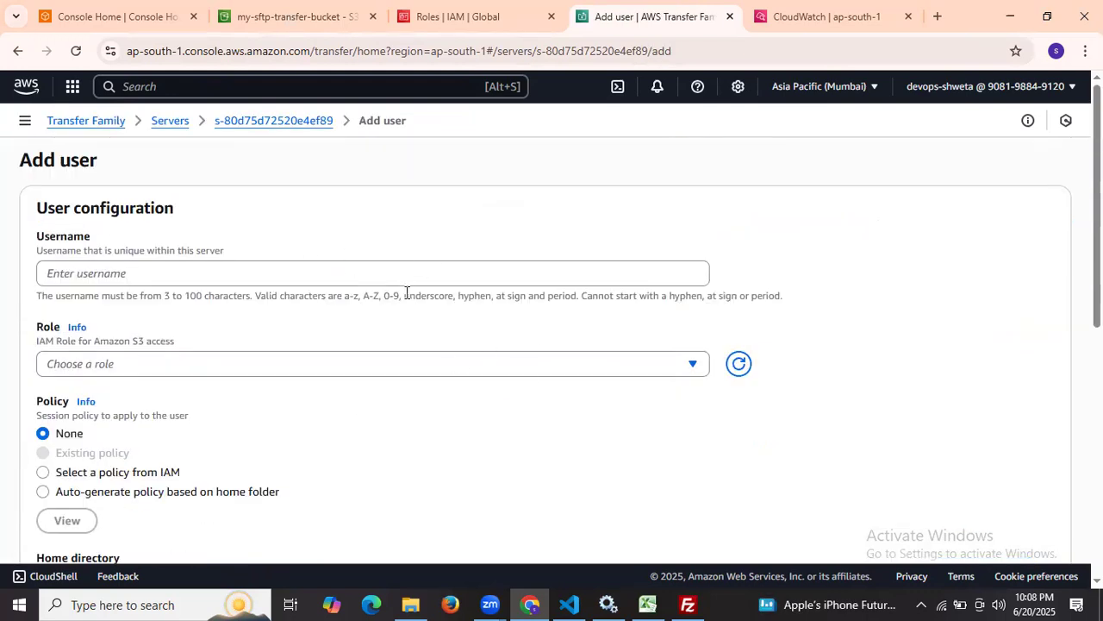
{"action": "left_click", "coordinate": [359, 278]}
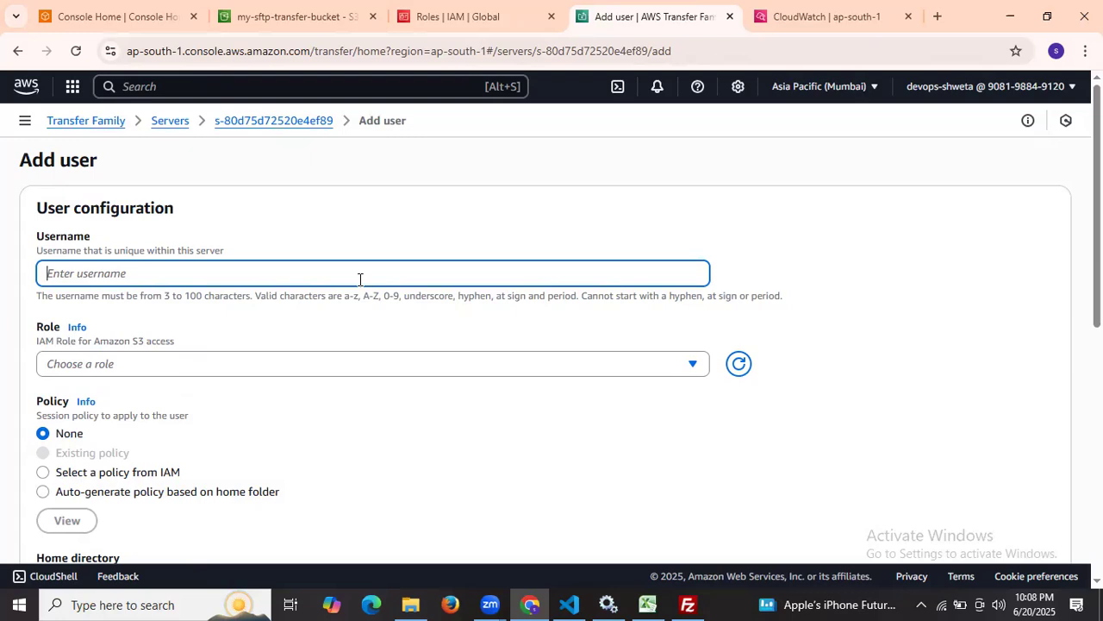
{"action": "type", "text": "devopshint"}
Find the IAM roles matching aws_tr and assign AWS_Transfer_S3_Access_Role to the new user
{"action": "left_click", "coordinate": [325, 362]}
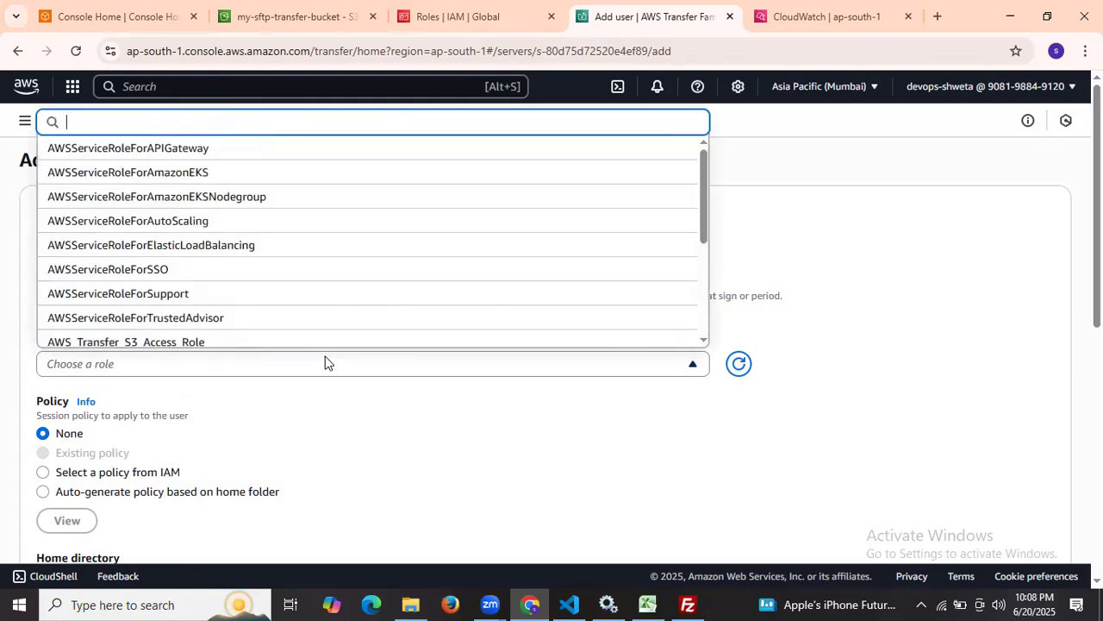
{"action": "type", "text": "aws"}
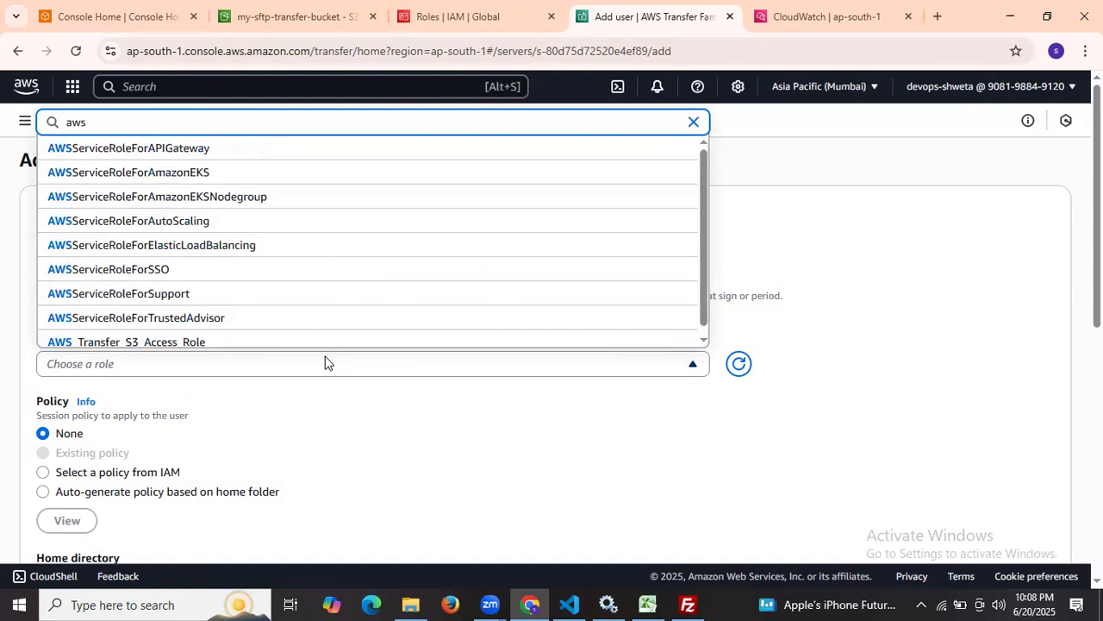
{"action": "type", "text": "_tr"}
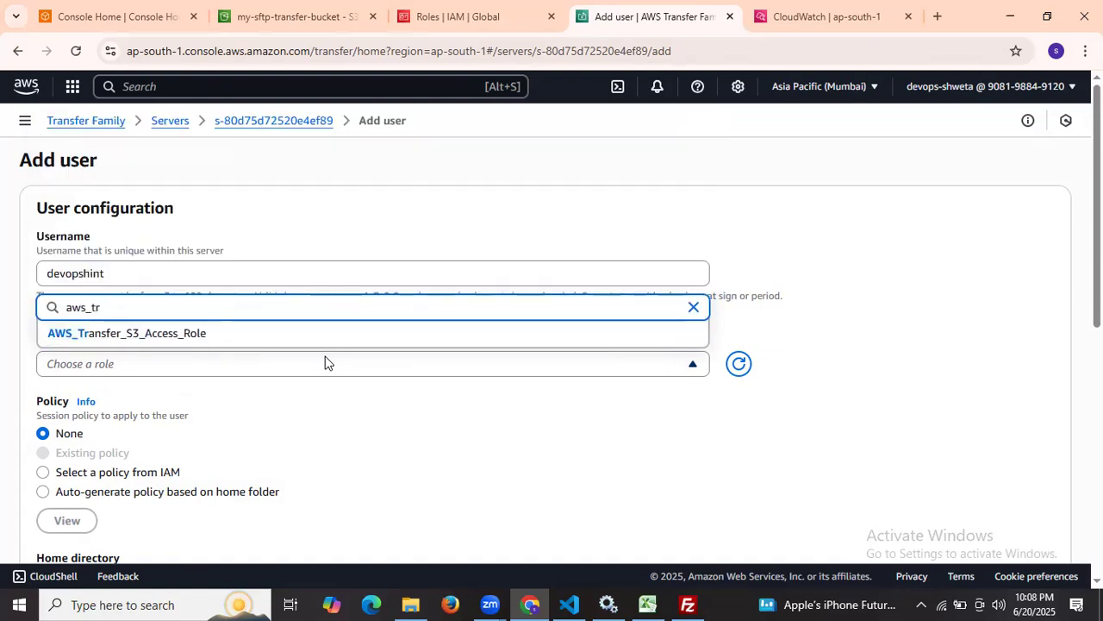
{"action": "left_click", "coordinate": [266, 334]}
Set the user's home directory to my-sftp-transfer-bucket and clear the prefilled optional folder name
{"action": "scroll", "coordinate": [264, 343], "scroll_direction": "down", "scroll_amount": 2}
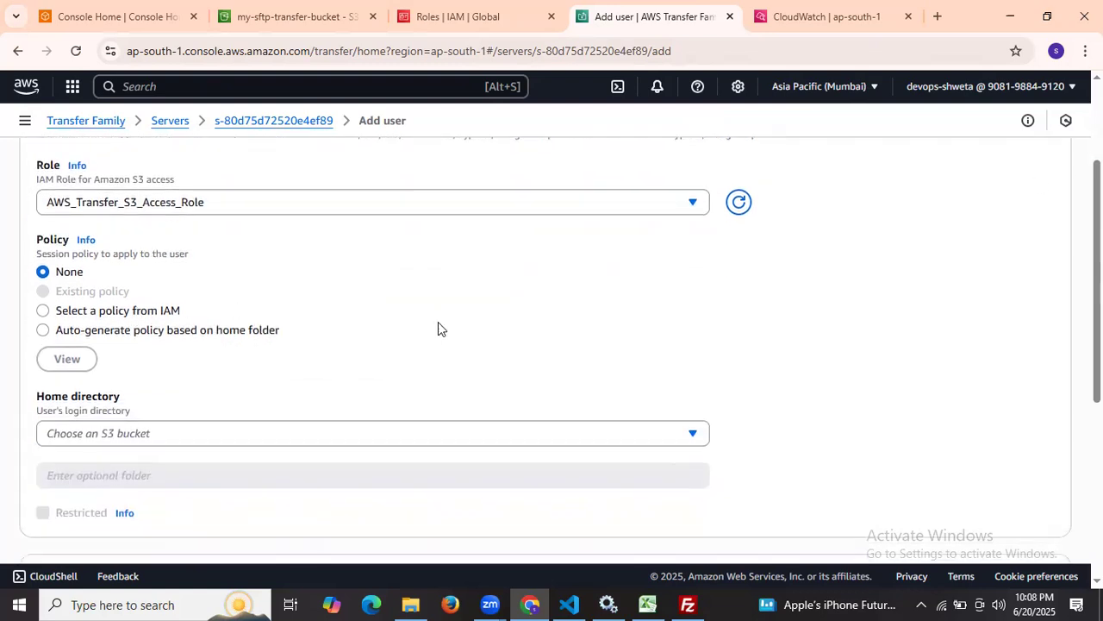
{"action": "scroll", "coordinate": [248, 256], "scroll_direction": "down", "scroll_amount": 2}
{"action": "left_click", "coordinate": [242, 273]}
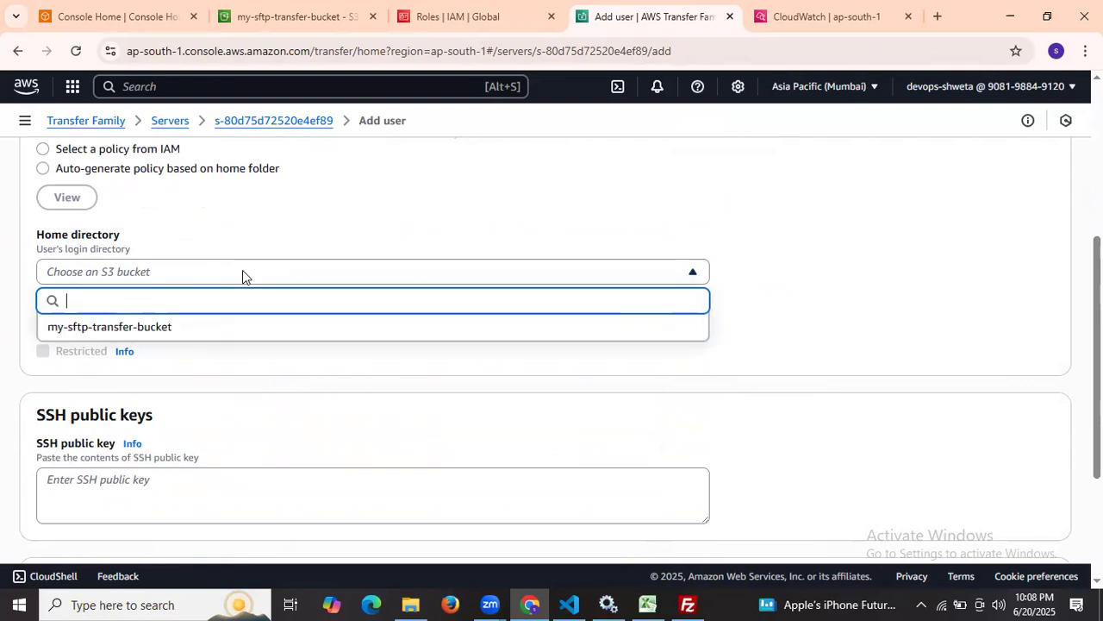
{"action": "left_click", "coordinate": [162, 329]}
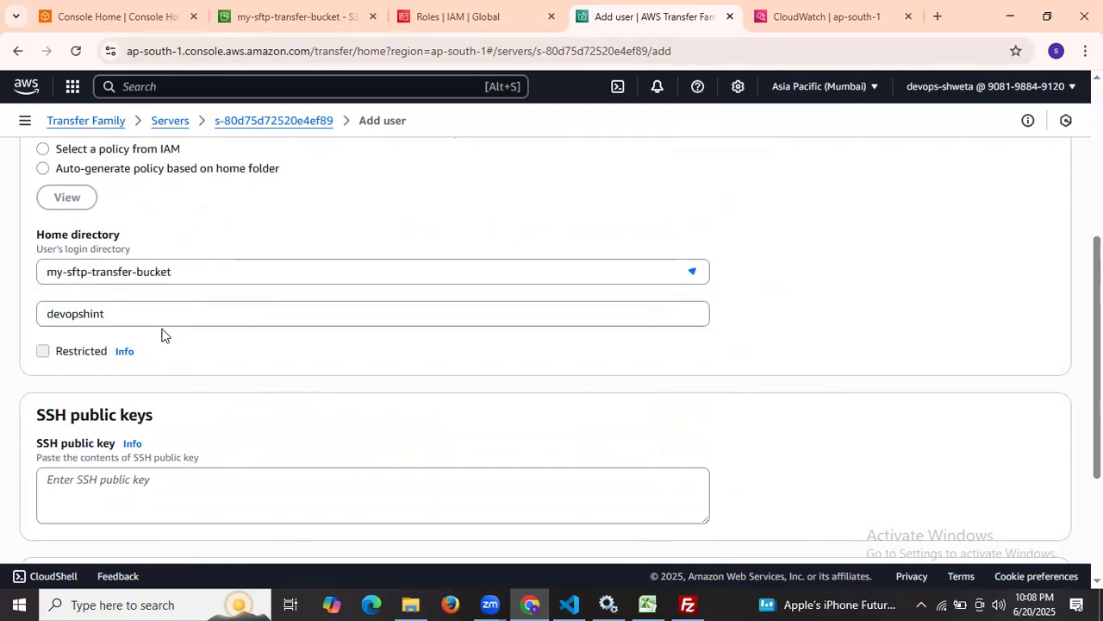
{"action": "left_click", "coordinate": [157, 324]}
{"action": "key", "text": "BackSpace"}
{"action": "key", "text": "BackSpace"}
{"action": "key", "text": "BackSpace"}
{"action": "key", "text": "BackSpace"}
{"action": "key", "text": "BackSpace"}
{"action": "key", "text": "BackSpace"}
{"action": "key", "text": "BackSpace"}
{"action": "key", "text": "BackSpace"}
{"action": "key", "text": "BackSpace"}
{"action": "key", "text": "BackSpace"}
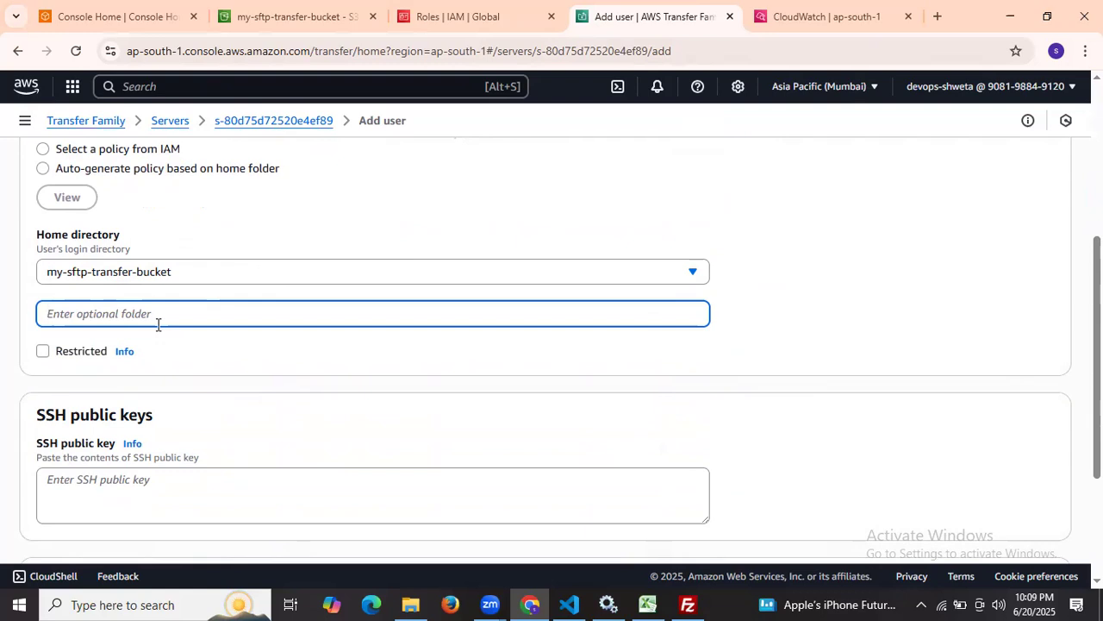
Copy the Restricted Folder/ name from the S3 bucket into the home directory's optional folder and enable Restricted
{"action": "left_click", "coordinate": [280, 13]}
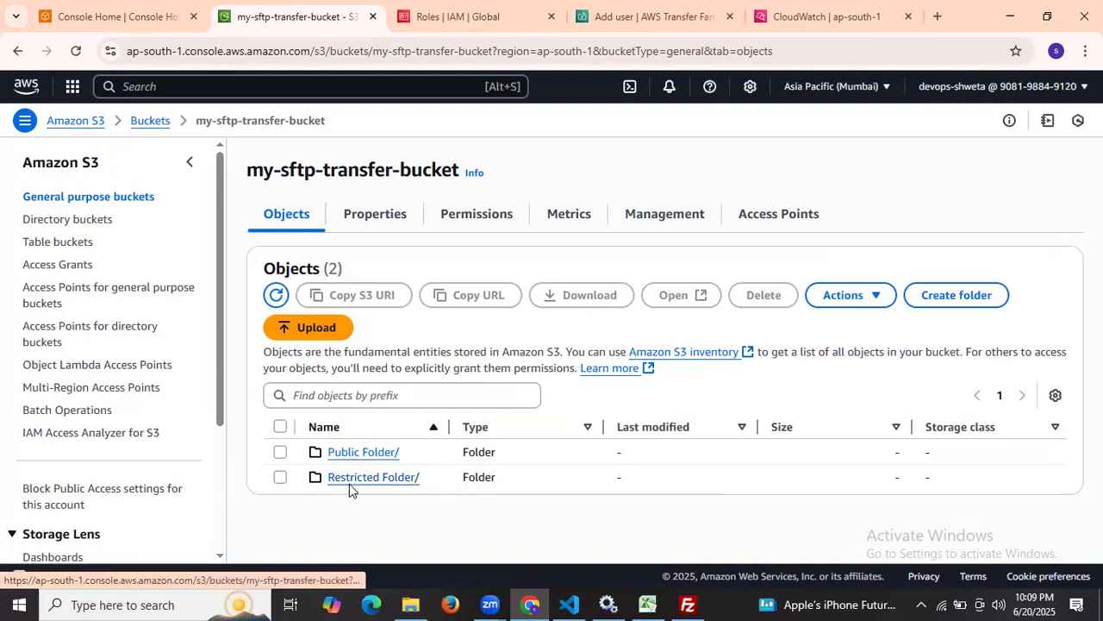
{"action": "left_click", "coordinate": [349, 482]}
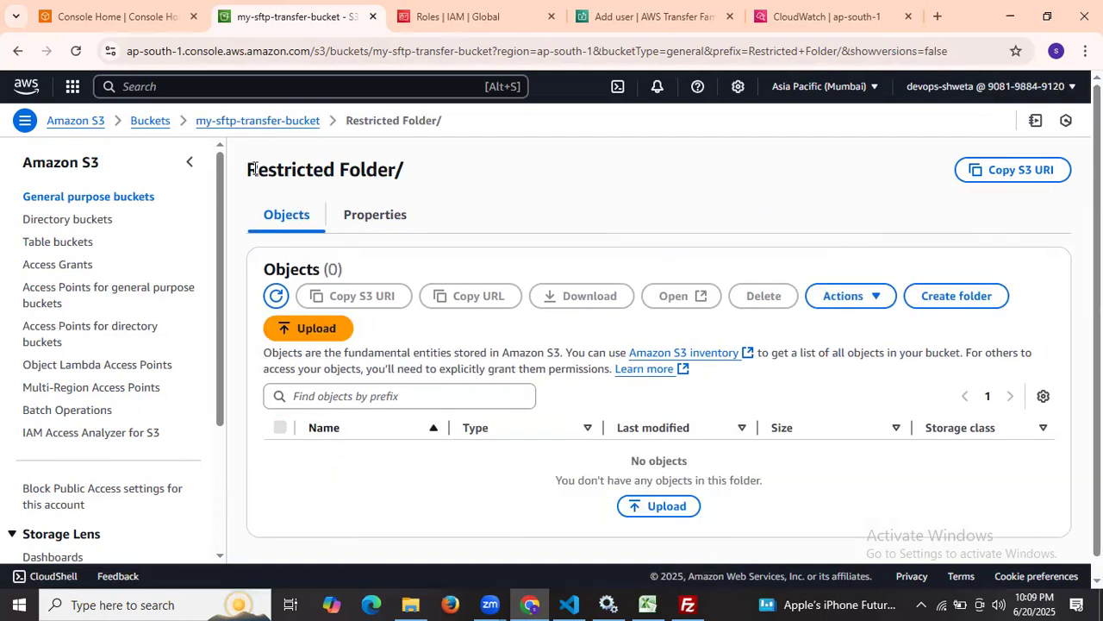
{"action": "left_click_drag", "start_coordinate": [247, 170], "coordinate": [417, 182]}
{"action": "key", "text": "ctrl+c"}
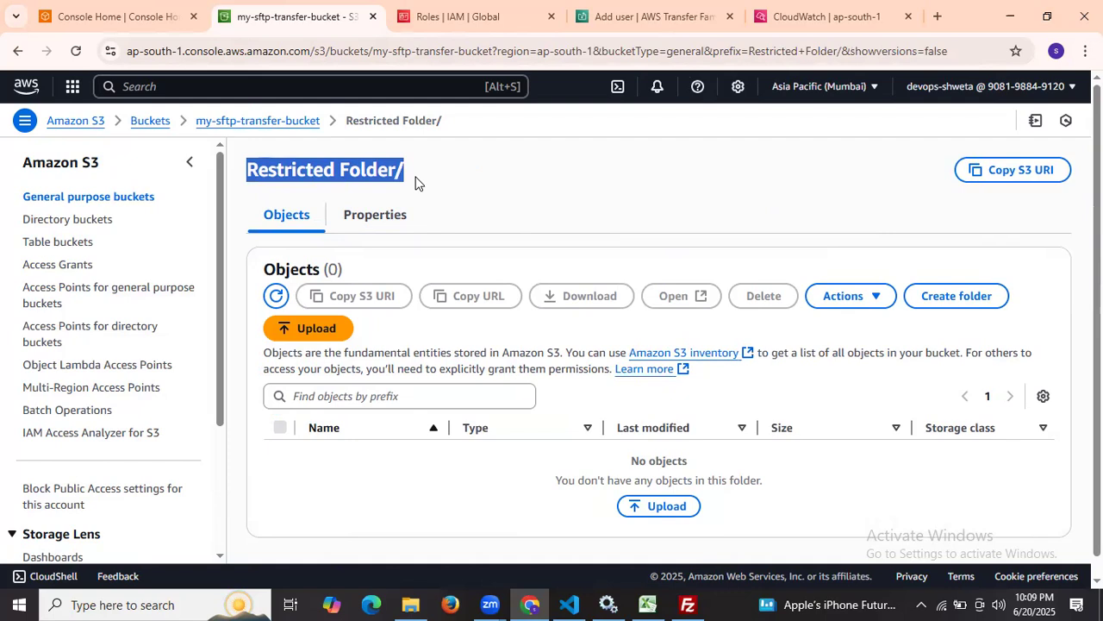
{"action": "left_click", "coordinate": [601, 12]}
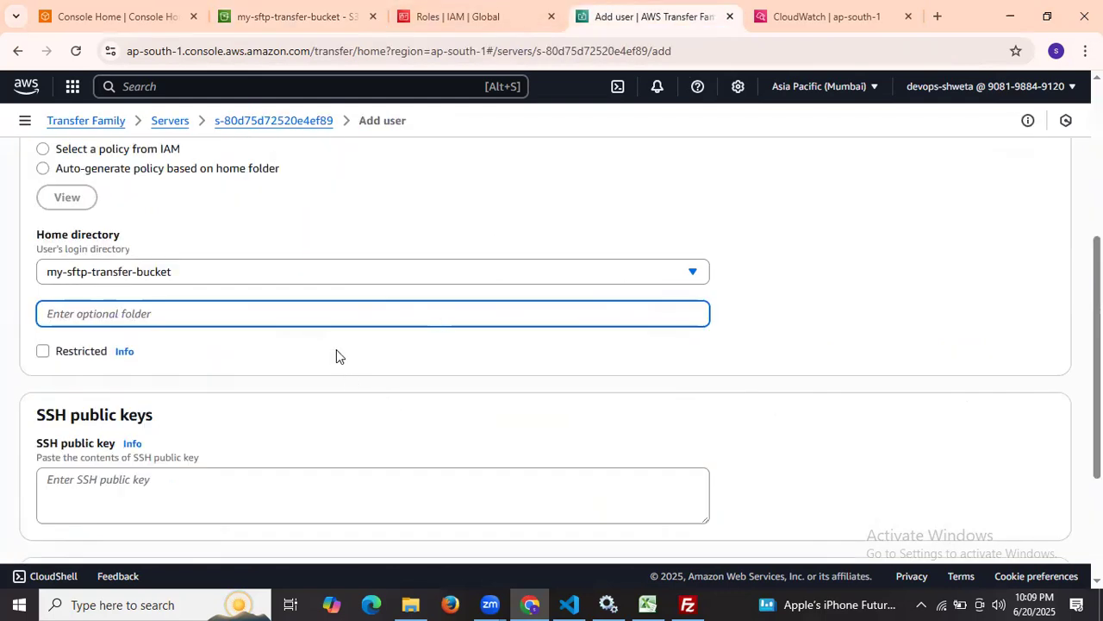
{"action": "key", "text": "ctrl+v"}
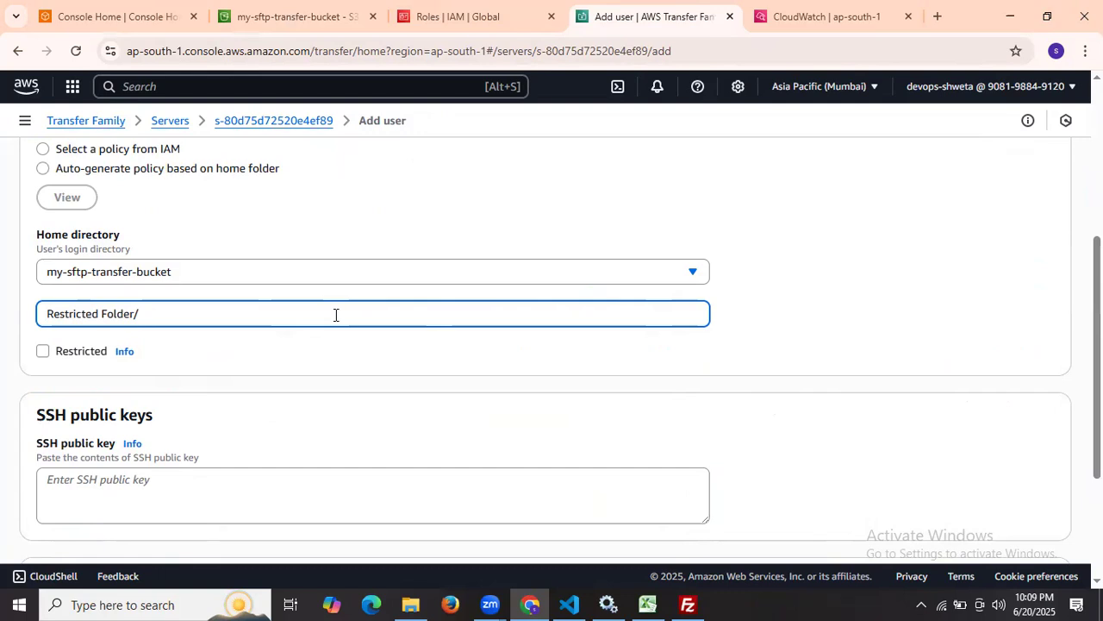
{"action": "left_click", "coordinate": [88, 354]}
Switch to VS Code and run Get-Content C:\Users\Admin\.ssh\sftp_transfer_key.pub from the notes in the terminal
{"action": "scroll", "coordinate": [185, 353], "scroll_direction": "down", "scroll_amount": 2}
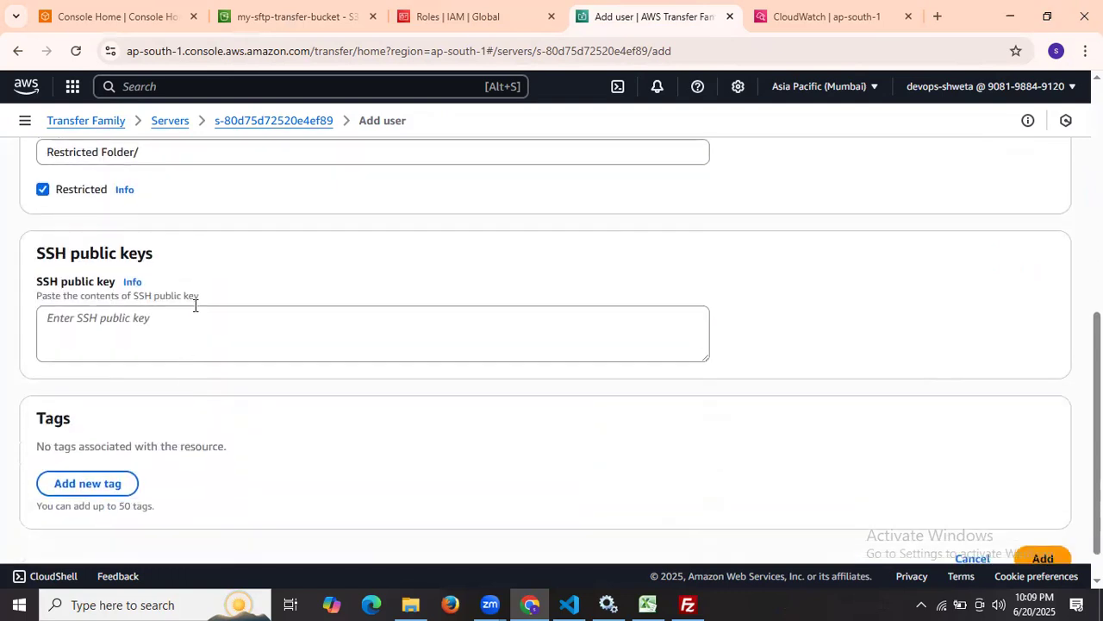
{"action": "left_click", "coordinate": [194, 326]}
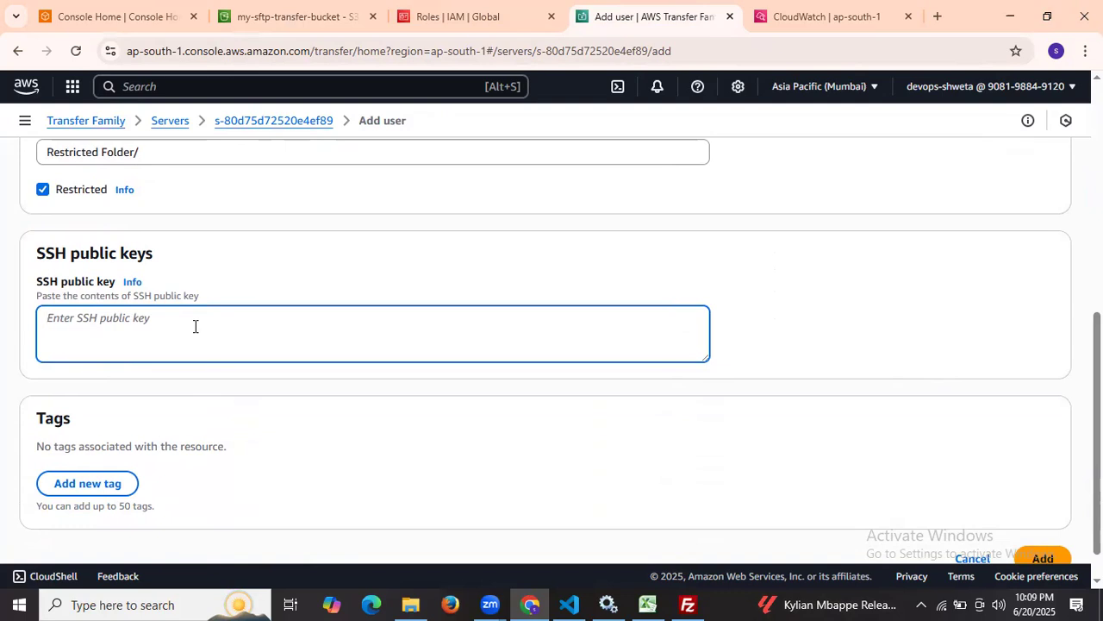
{"action": "left_click", "coordinate": [569, 604]}
{"action": "scroll", "coordinate": [357, 260], "scroll_direction": "down", "scroll_amount": 4}
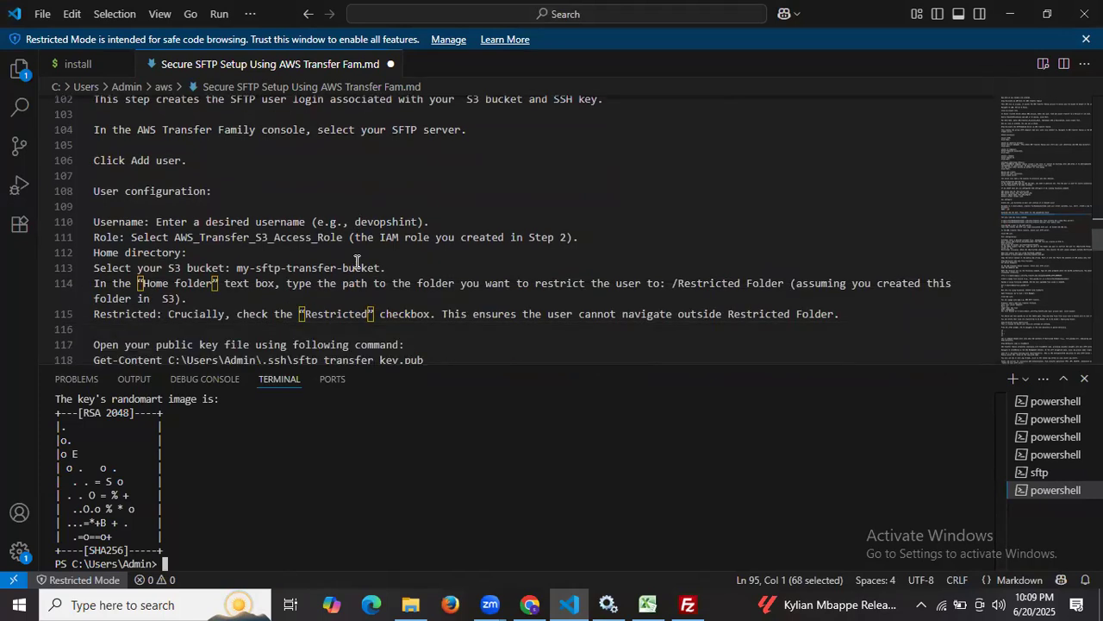
{"action": "triple_click", "coordinate": [188, 279]}
{"action": "key", "text": "ctrl+c"}
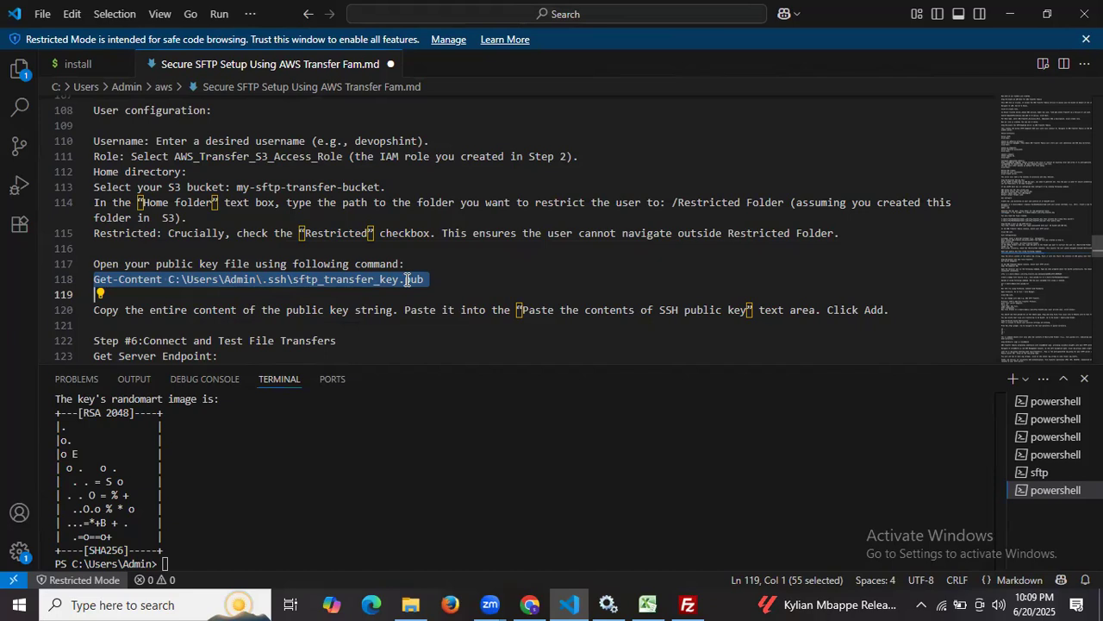
{"action": "left_click", "coordinate": [391, 481]}
{"action": "key", "text": "ctrl+v"}
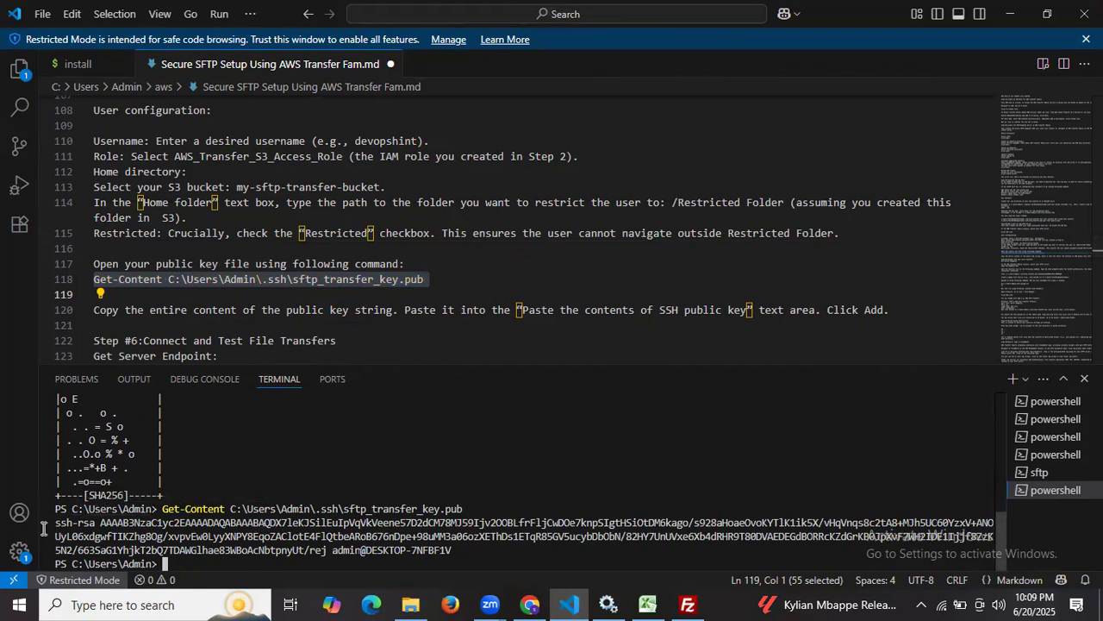
Copy the whole SSH public key from the terminal output, switch to Chrome, and paste it as the user's SSH public key
{"action": "left_click_drag", "start_coordinate": [54, 522], "coordinate": [457, 548]}
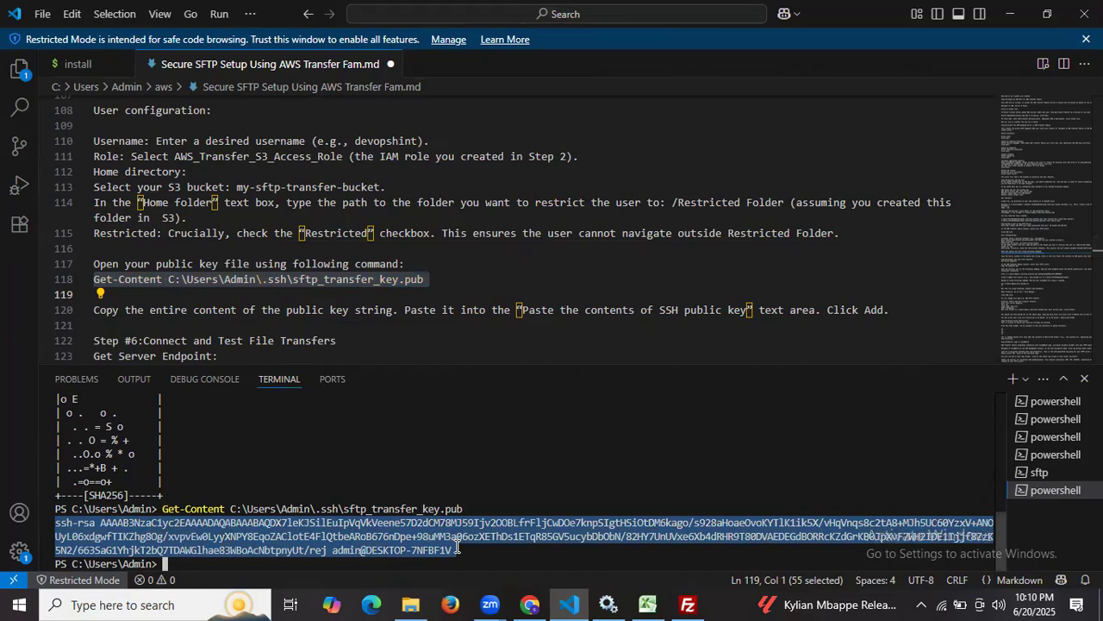
{"action": "key", "text": "ctrl+c"}
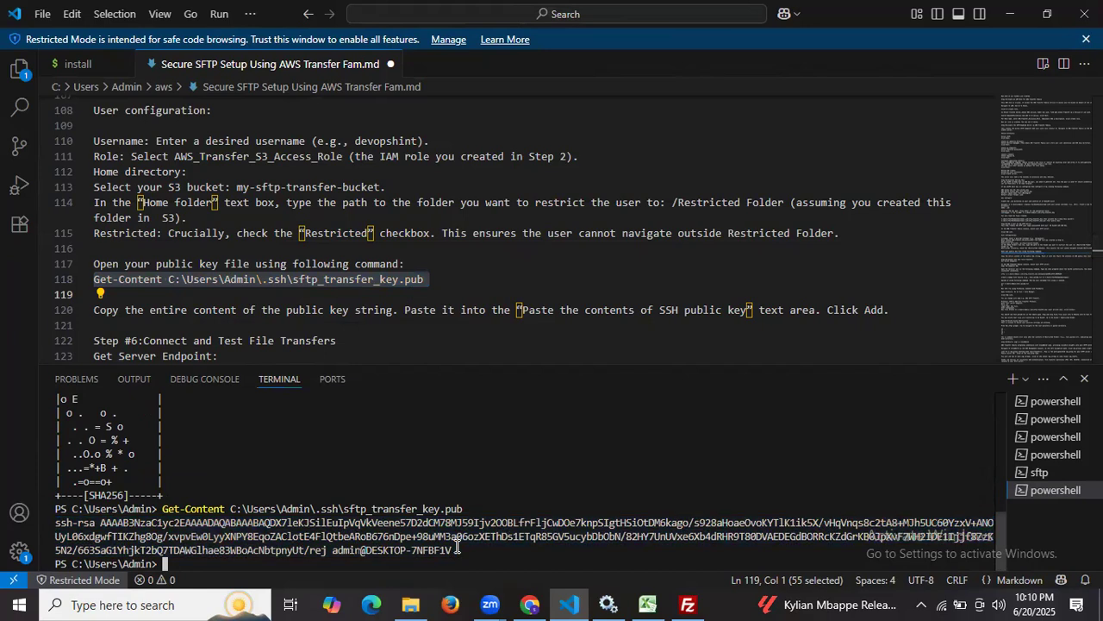
{"action": "left_click", "coordinate": [529, 605]}
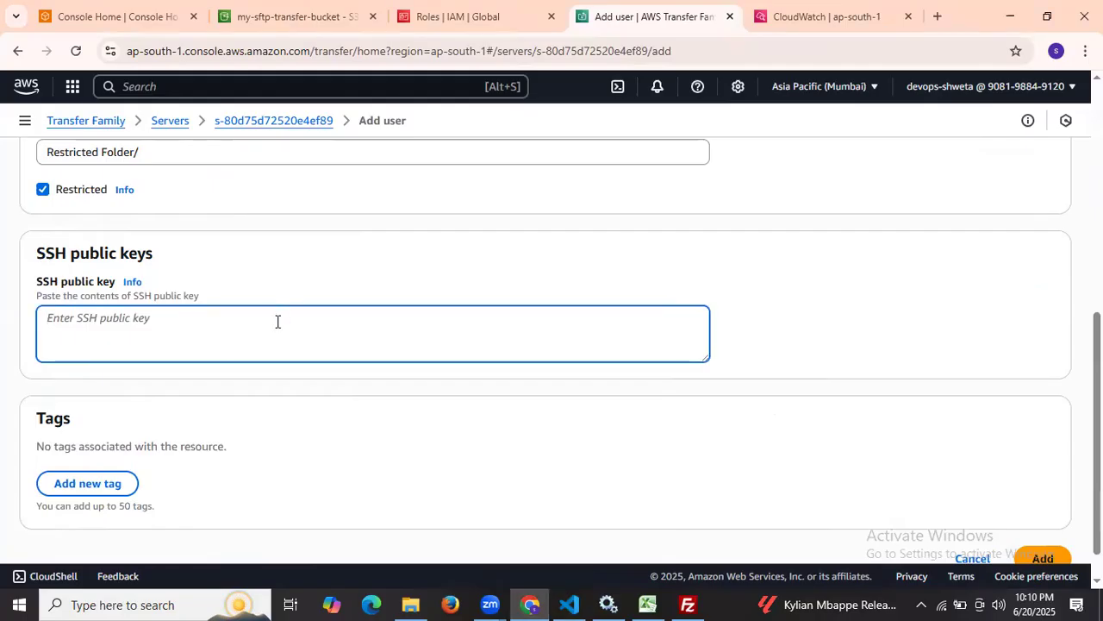
{"action": "key", "text": "ctrl+v"}
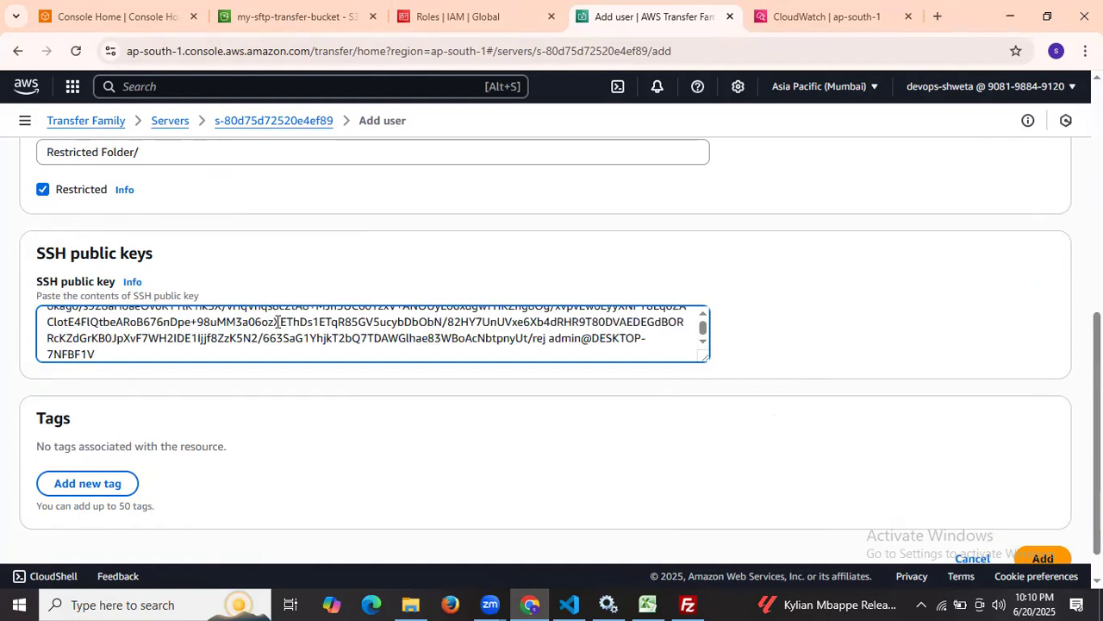
Review the pasted SSH public key, add the user to the server, and check the server's user list
{"action": "scroll", "coordinate": [203, 357], "scroll_direction": "up", "scroll_amount": 3}
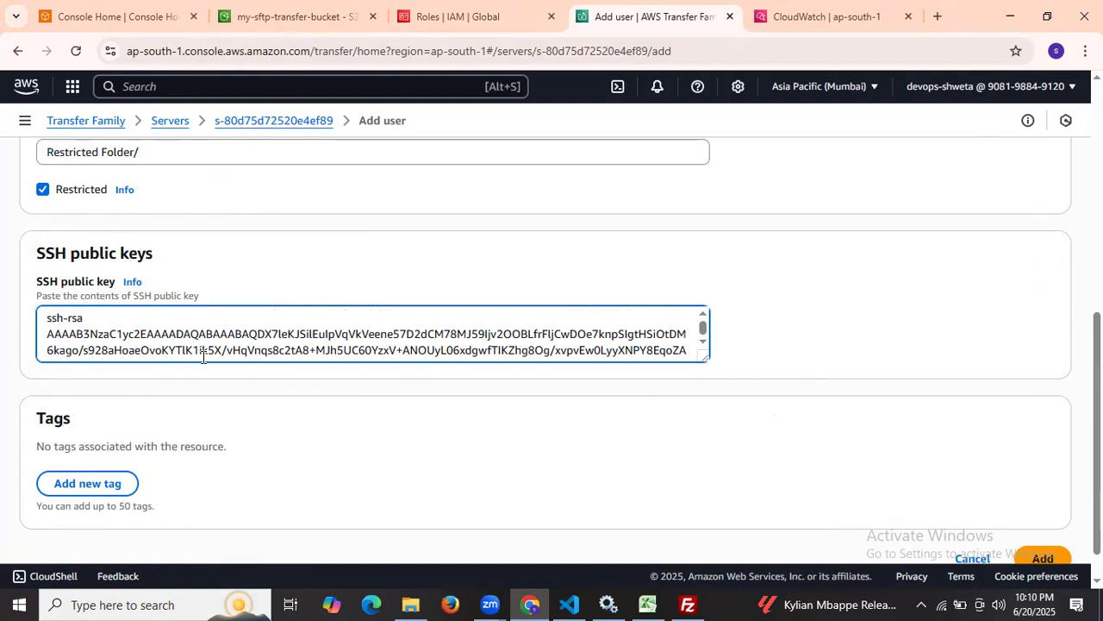
{"action": "scroll", "coordinate": [203, 357], "scroll_direction": "down", "scroll_amount": 3}
{"action": "scroll", "coordinate": [244, 394], "scroll_direction": "down", "scroll_amount": 1}
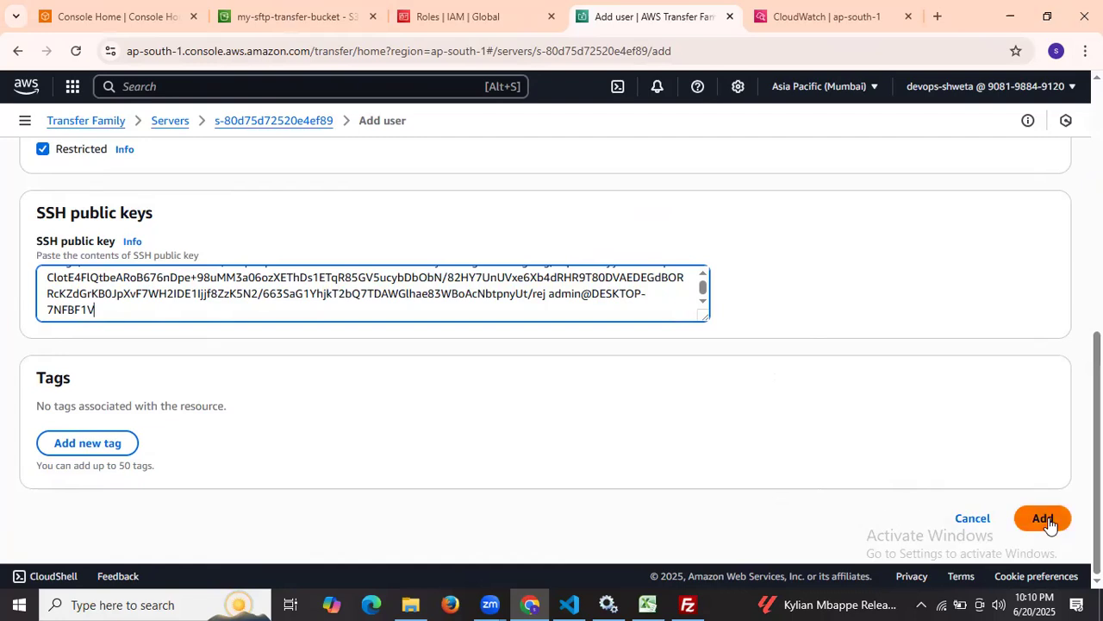
{"action": "left_click", "coordinate": [1045, 520]}
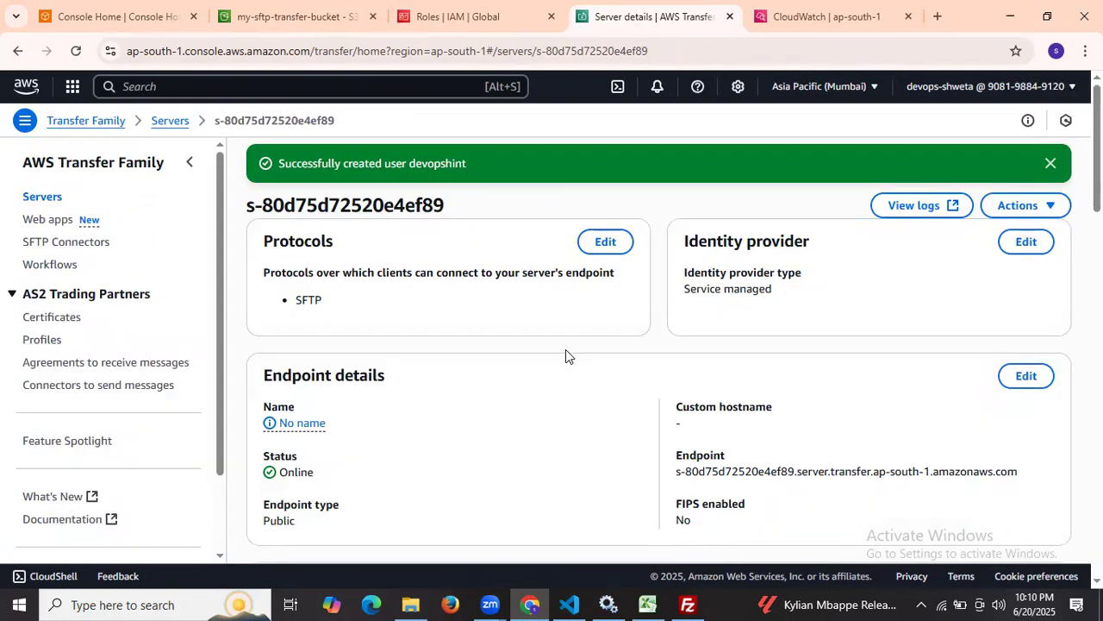
{"action": "scroll", "coordinate": [565, 349], "scroll_direction": "down", "scroll_amount": 10}
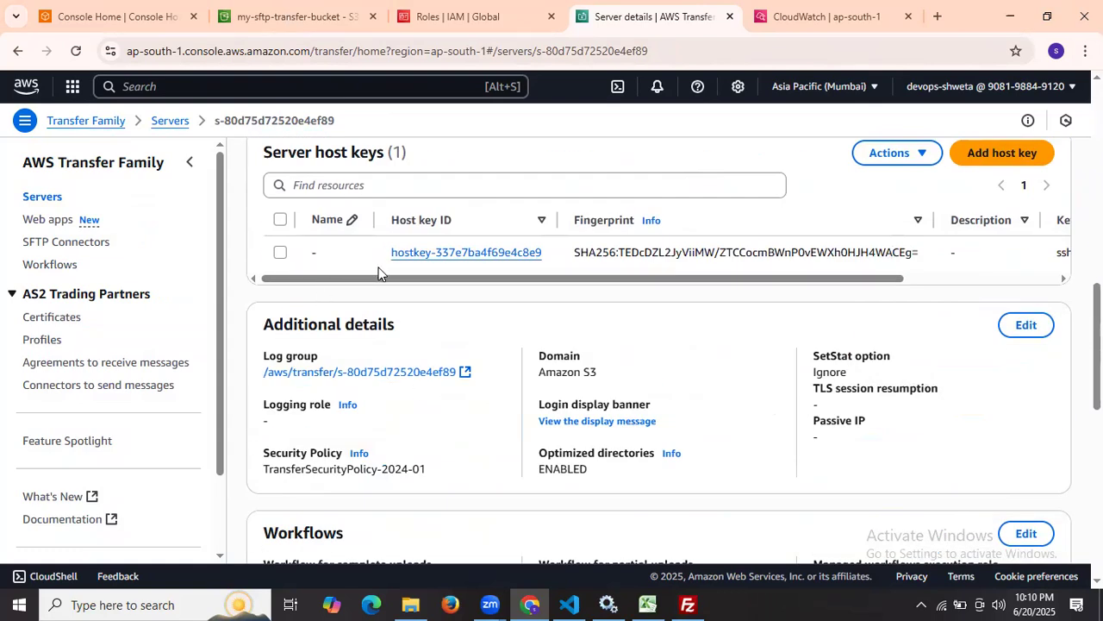
{"action": "scroll", "coordinate": [378, 273], "scroll_direction": "down", "scroll_amount": 5}
{"action": "scroll", "coordinate": [378, 273], "scroll_direction": "up", "scroll_amount": 10}
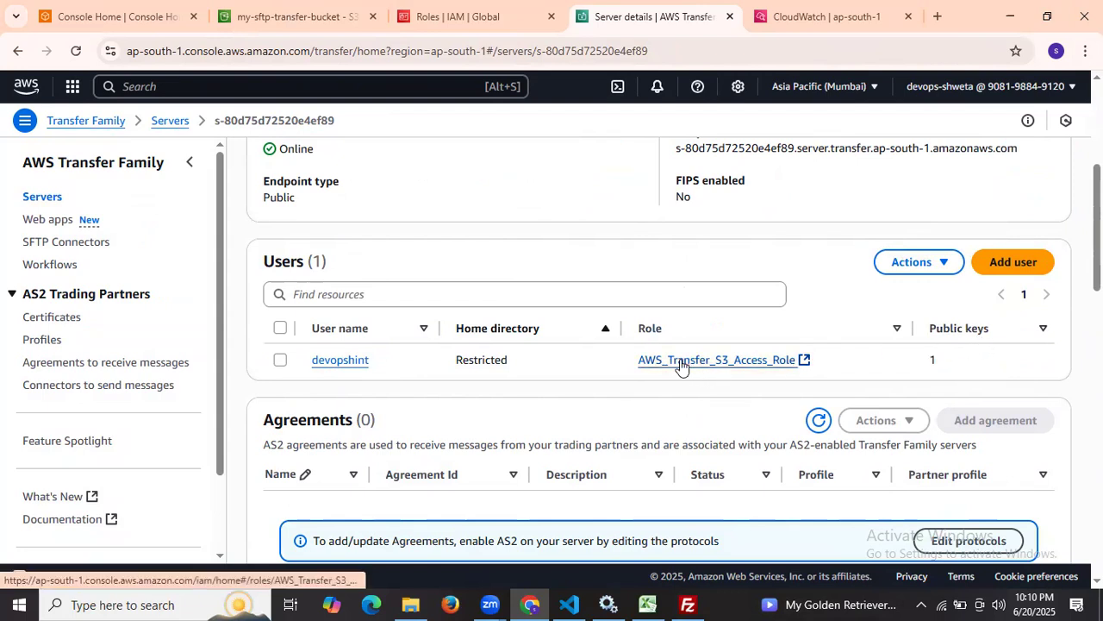
Switch to VS Code, copy the sftp -i connection command from Step #6 of the notes, and paste it into a new Notepad document
{"action": "left_click", "coordinate": [578, 603]}
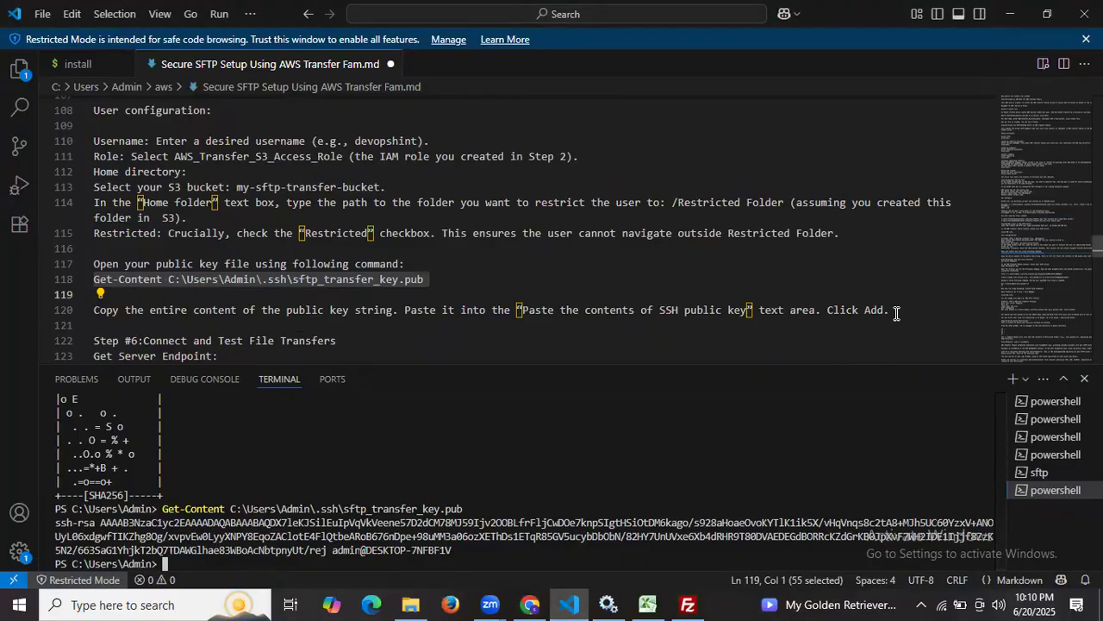
{"action": "scroll", "coordinate": [880, 298], "scroll_direction": "down", "scroll_amount": 1}
{"action": "scroll", "coordinate": [880, 299], "scroll_direction": "down", "scroll_amount": 2}
{"action": "scroll", "coordinate": [406, 234], "scroll_direction": "down", "scroll_amount": 3}
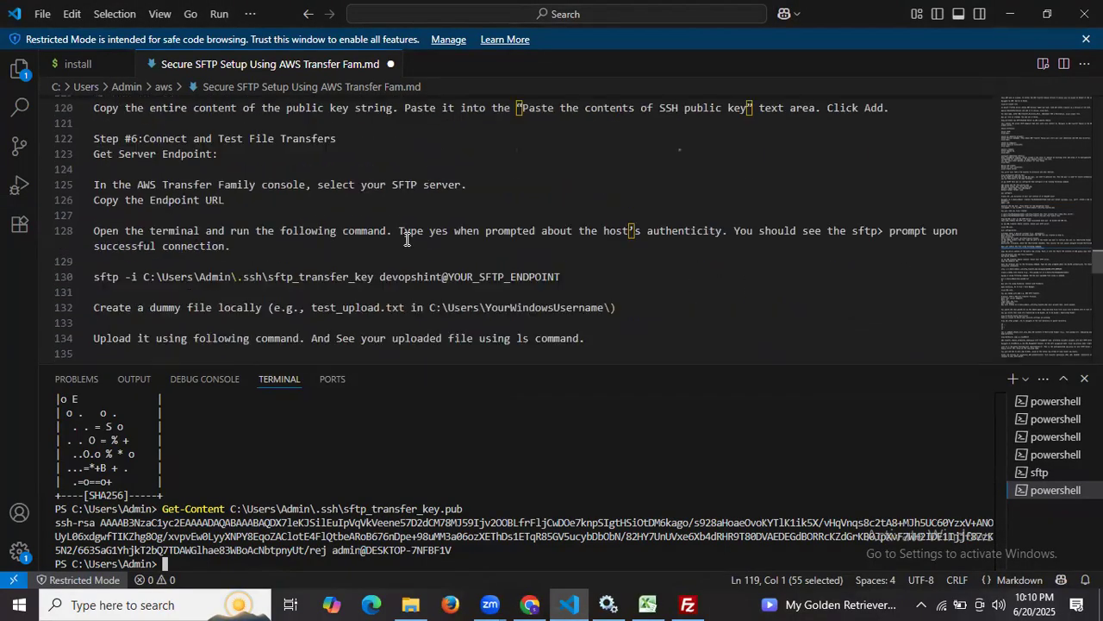
{"action": "scroll", "coordinate": [381, 238], "scroll_direction": "up", "scroll_amount": 1}
{"action": "left_click_drag", "start_coordinate": [143, 139], "coordinate": [357, 139]}
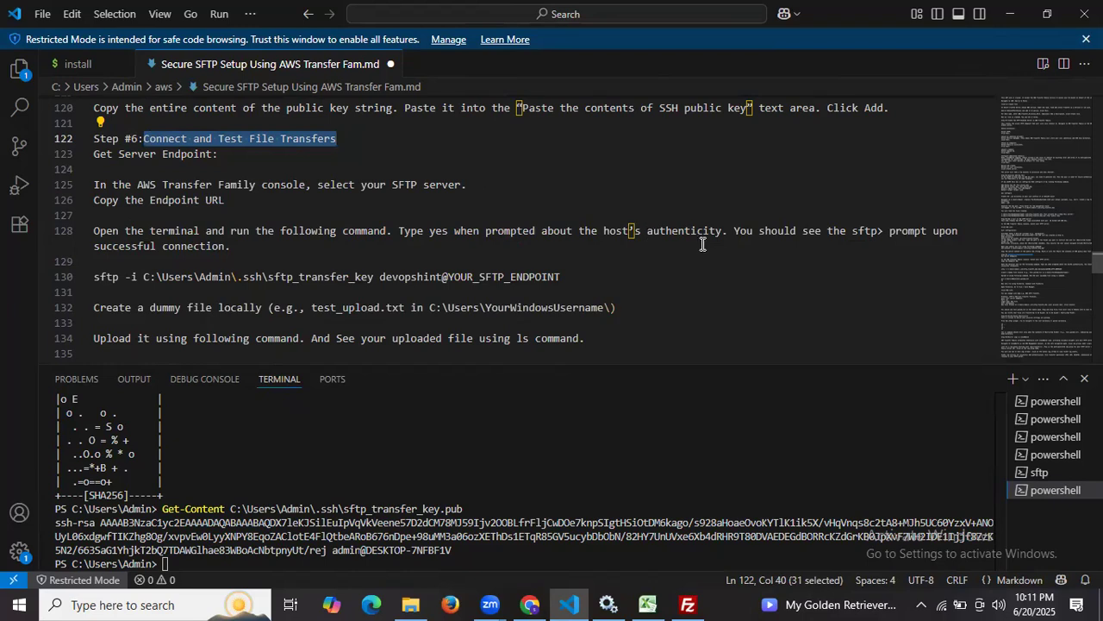
{"action": "triple_click", "coordinate": [227, 271]}
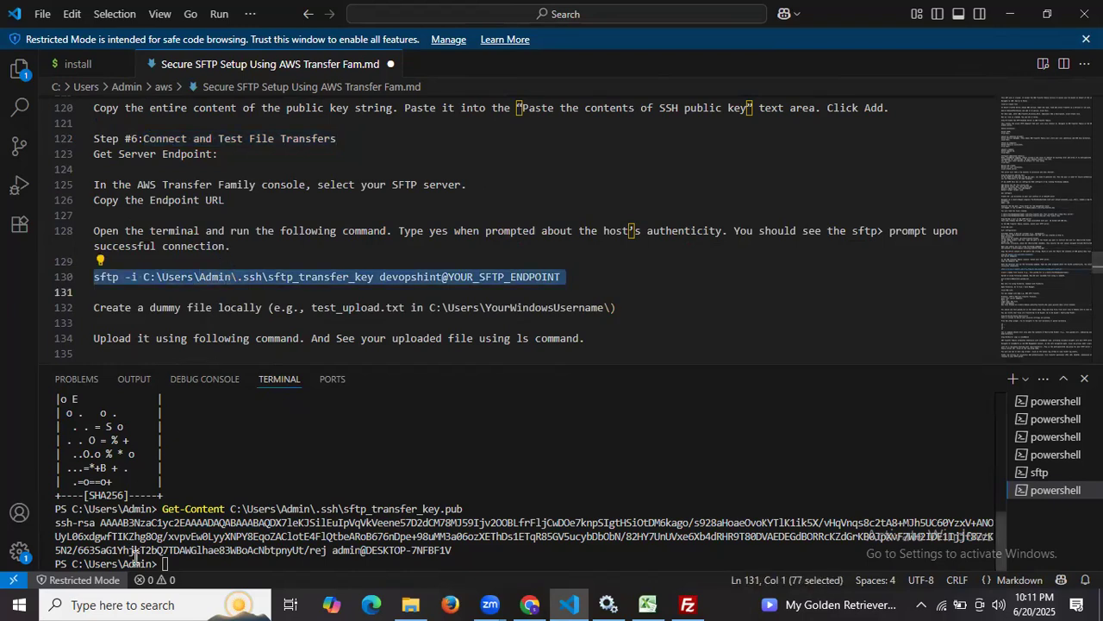
{"action": "left_click", "coordinate": [133, 602]}
{"action": "type", "text": "note"}
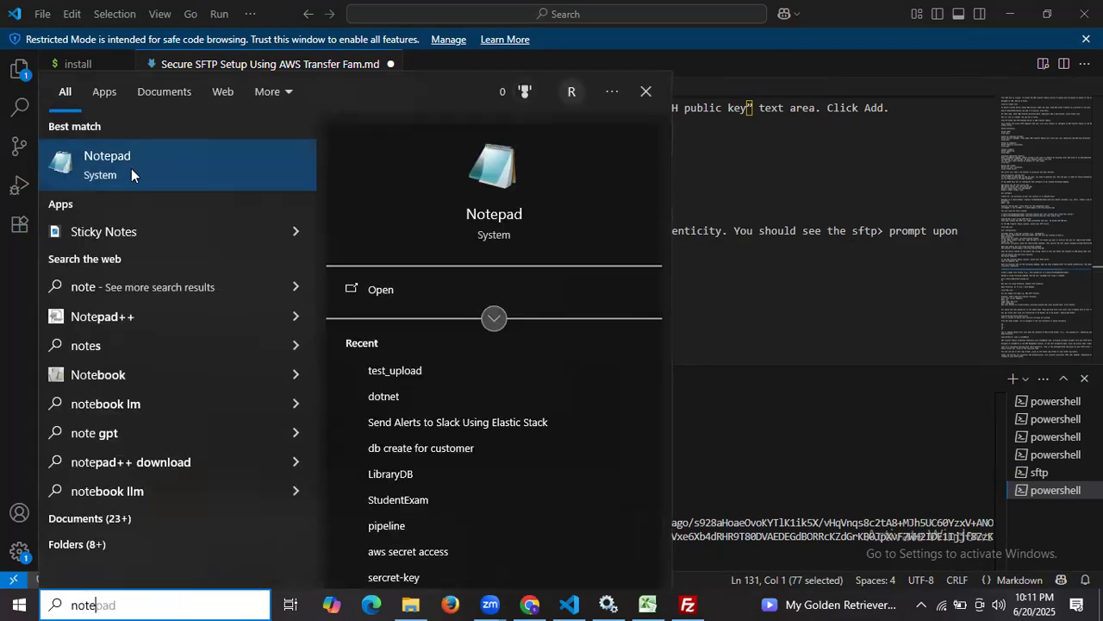
{"action": "key", "text": "Escape"}
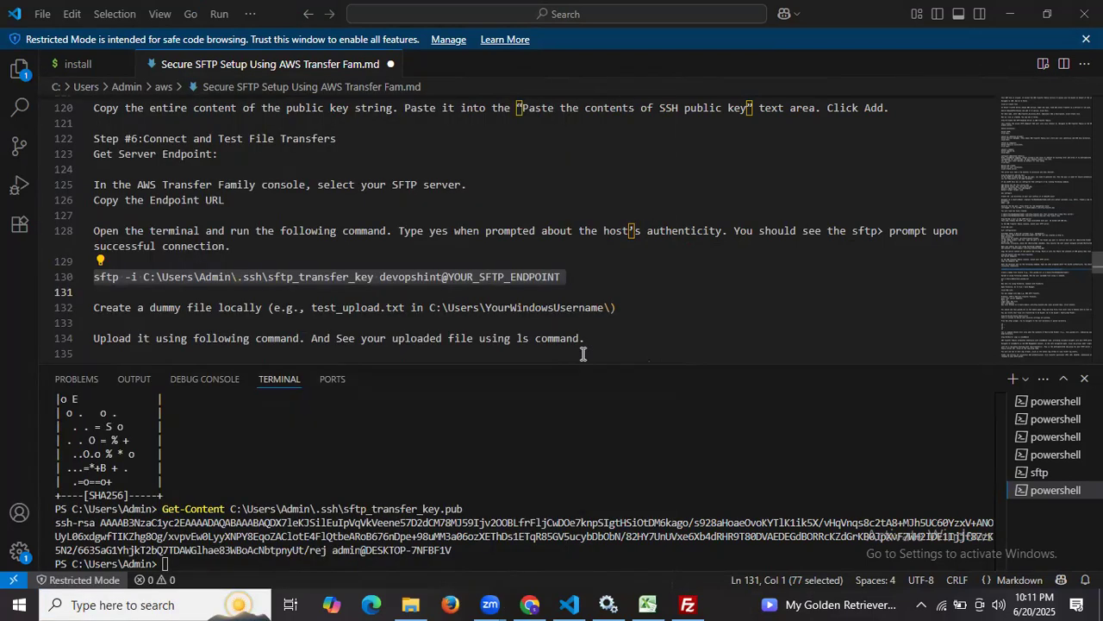
{"action": "key", "text": "ctrl+v"}
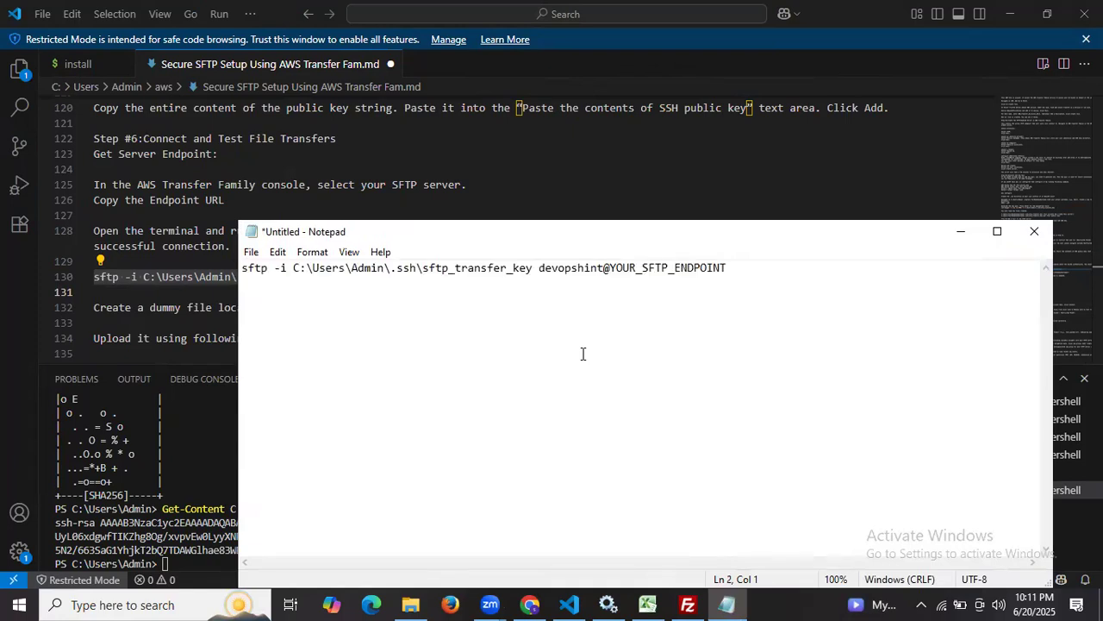
Delete the YOUR_SFTP_ENDPOINT placeholder after devopshint@ in the Notepad command
{"action": "key", "text": "BackSpace"}
{"action": "key", "text": "BackSpace"}
{"action": "key", "text": "BackSpace"}
{"action": "key", "text": "BackSpace"}
{"action": "key", "text": "BackSpace"}
{"action": "key", "text": "BackSpace"}
{"action": "key", "text": "BackSpace"}
{"action": "key", "text": "BackSpace"}
{"action": "key", "text": "BackSpace"}
{"action": "key", "text": "BackSpace"}
{"action": "key", "text": "BackSpace"}
{"action": "key", "text": "BackSpace"}
{"action": "key", "text": "BackSpace"}
{"action": "key", "text": "BackSpace"}
{"action": "key", "text": "BackSpace"}
{"action": "key", "text": "BackSpace"}
{"action": "key", "text": "BackSpace"}
{"action": "key", "text": "BackSpace"}
{"action": "key", "text": "BackSpace"}
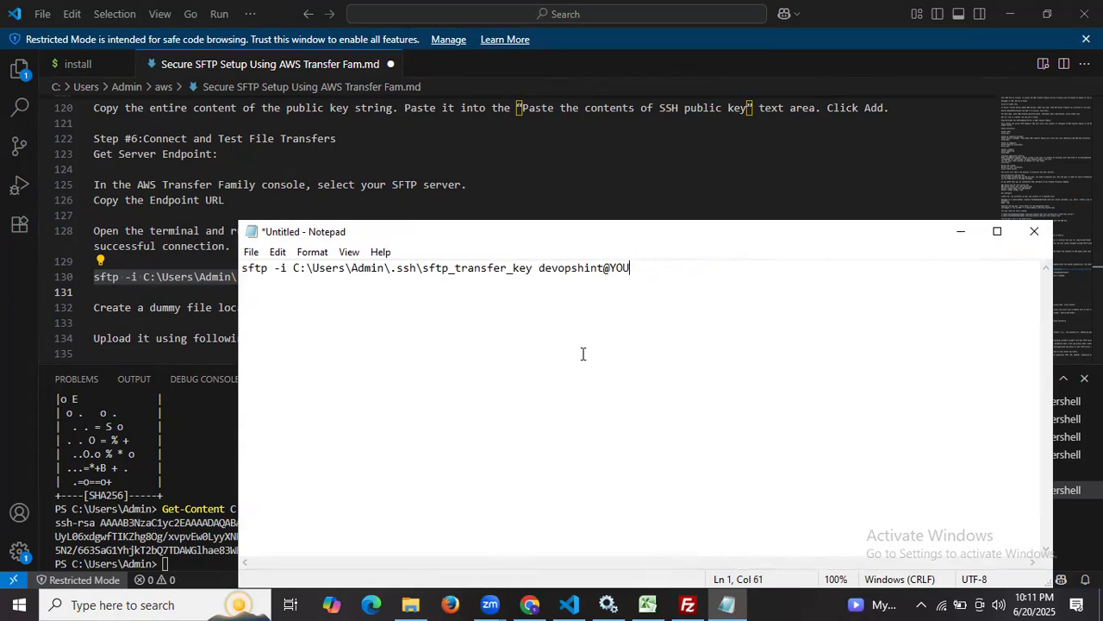
Switch to Chrome, copy the Transfer Family server's endpoint, and paste it after devopshint@ in the Notepad command
{"action": "left_click", "coordinate": [529, 604]}
{"action": "scroll", "coordinate": [420, 282], "scroll_direction": "up", "scroll_amount": 4}
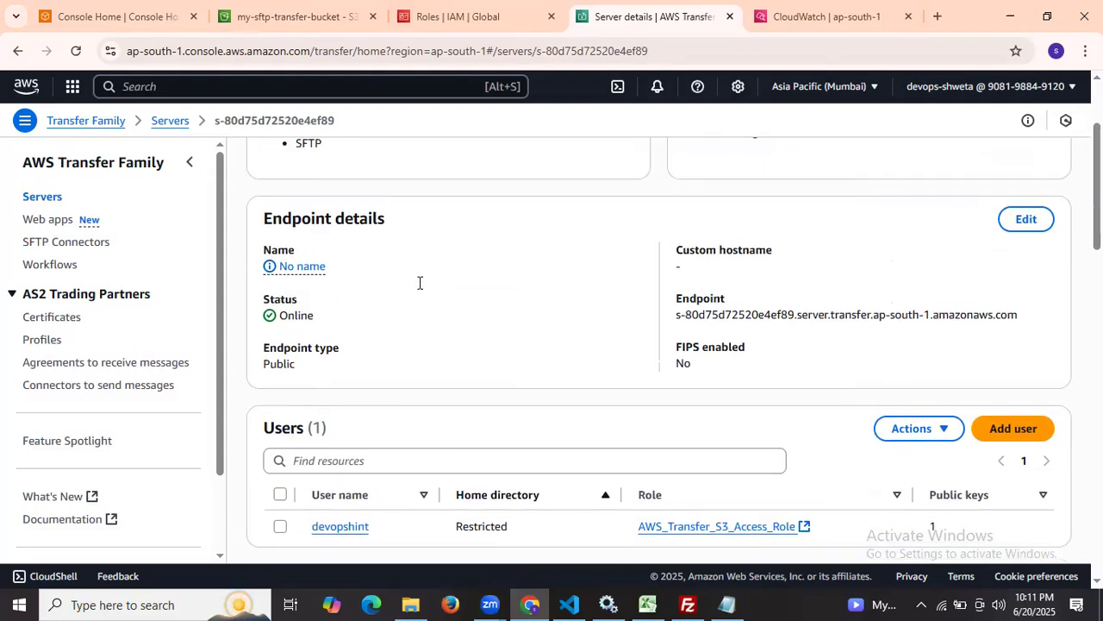
{"action": "scroll", "coordinate": [560, 323], "scroll_direction": "down", "scroll_amount": 1}
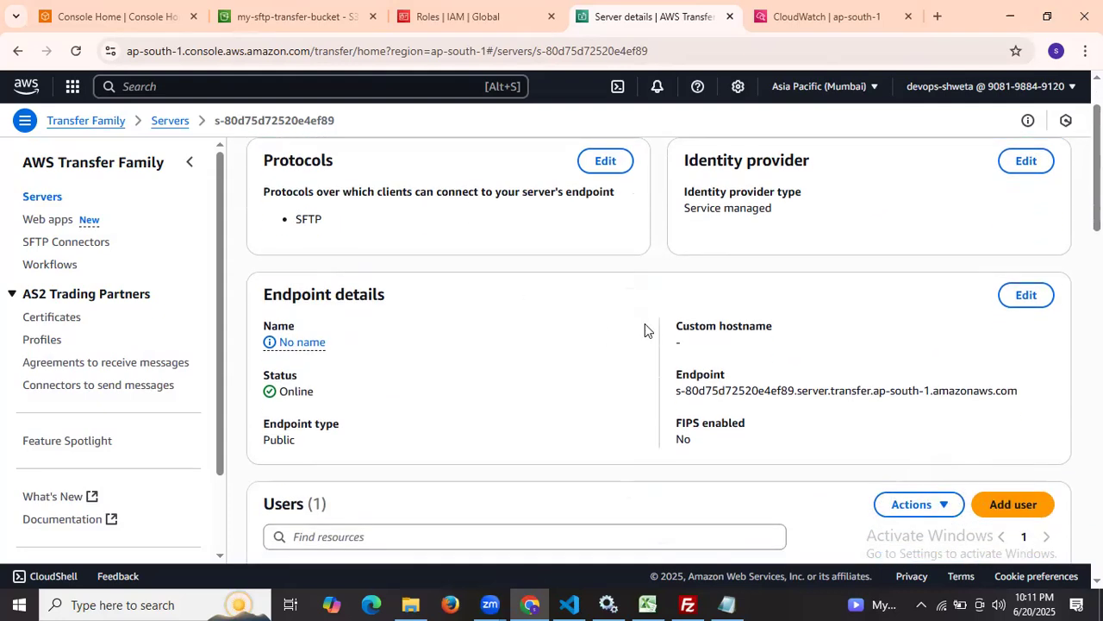
{"action": "triple_click", "coordinate": [1013, 390]}
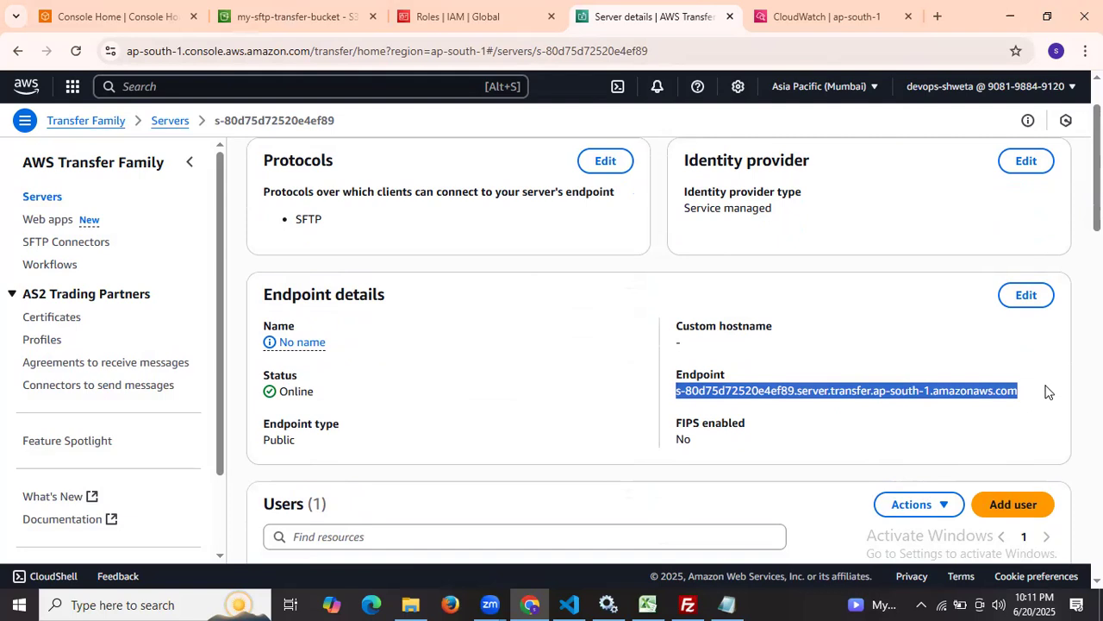
{"action": "left_click", "coordinate": [726, 604]}
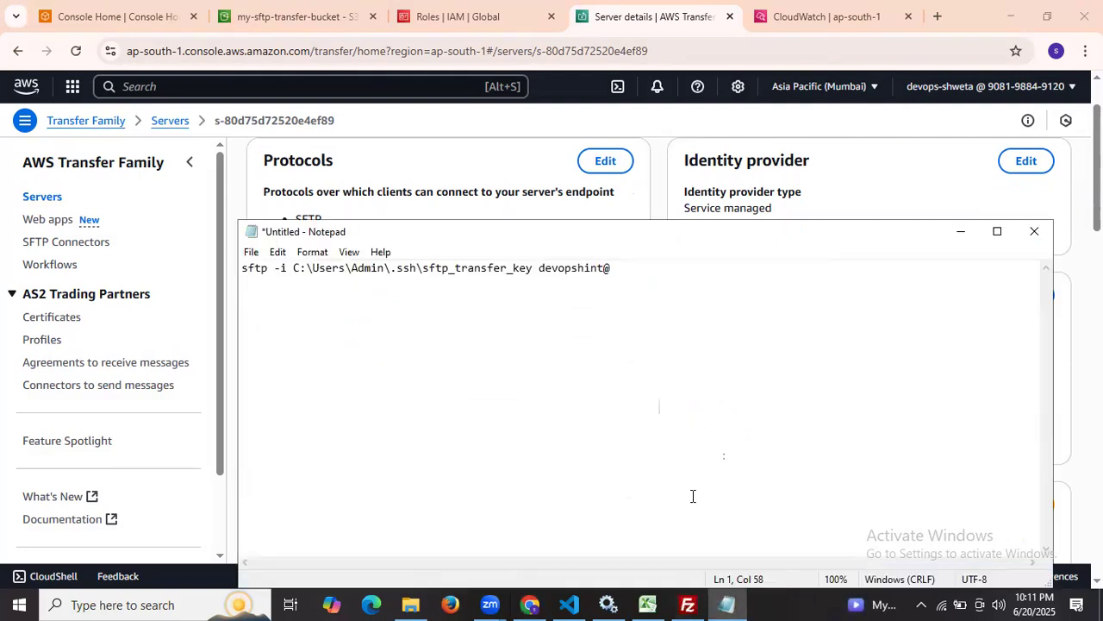
{"action": "key", "text": "ctrl+v"}
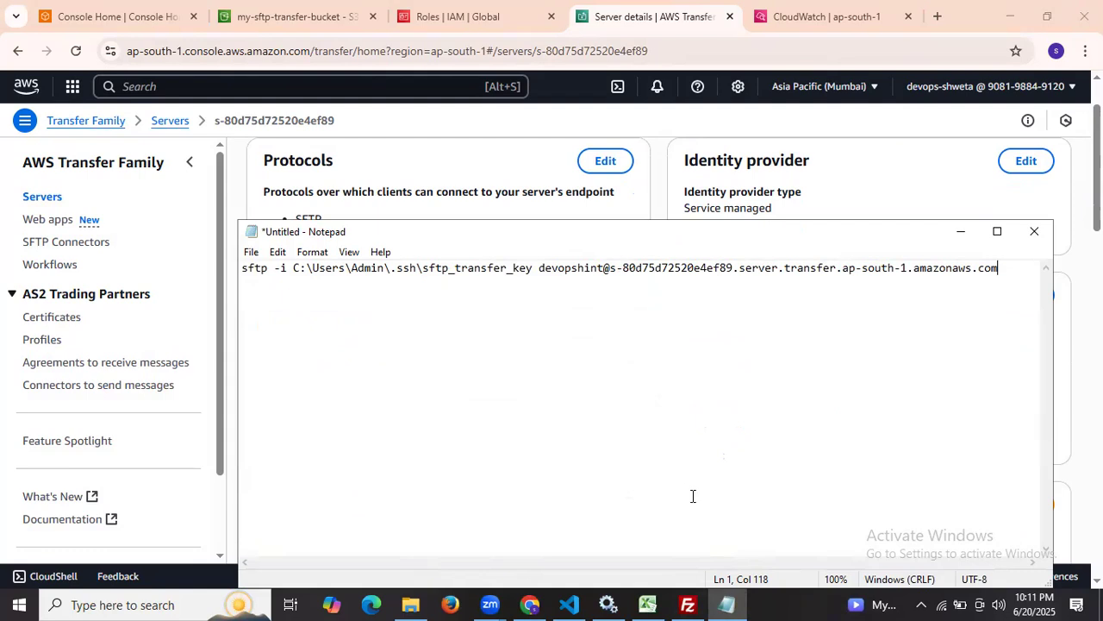
Copy the completed sftp command from Notepad, switch to VS Code, and clear the terminal
{"action": "key", "text": "ctrl+a"}
{"action": "key", "text": "ctrl+c"}
{"action": "left_click", "coordinate": [569, 605]}
{"action": "left_click", "coordinate": [448, 555]}
{"action": "type", "text": "clear"}
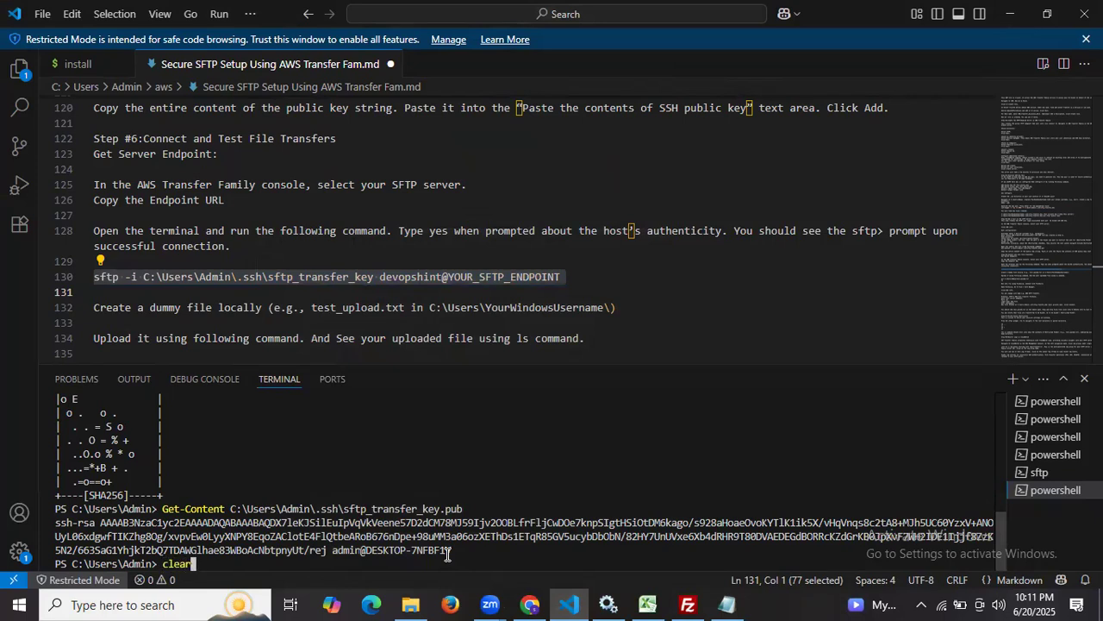
{"action": "key", "text": "Return"}
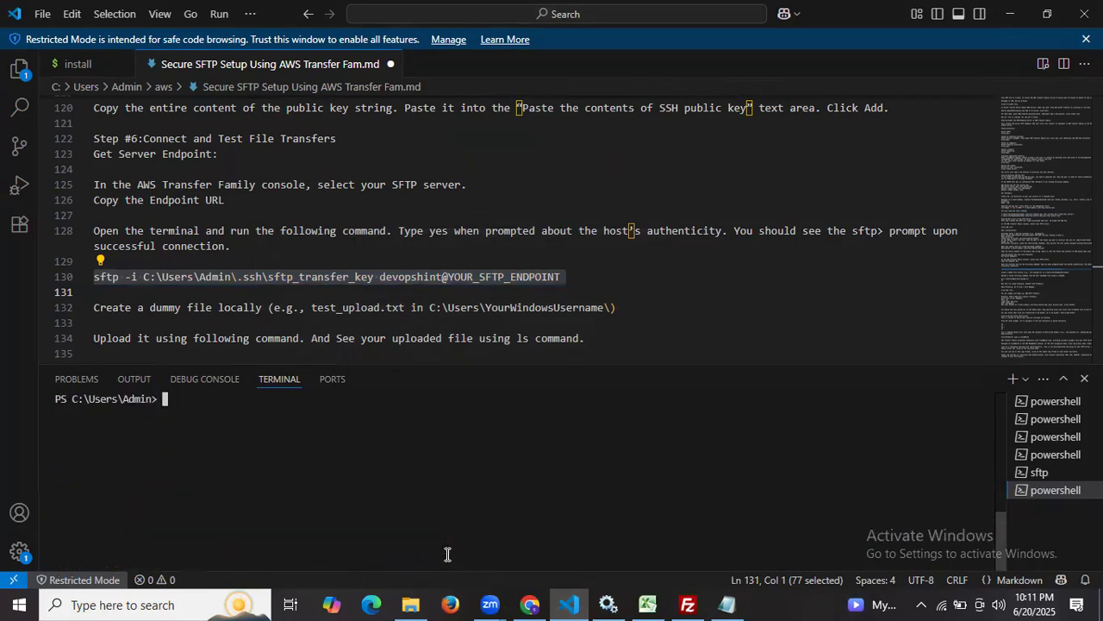
Run the copied sftp command in the terminal and answer yes to the host authenticity prompt
{"action": "key", "text": "ctrl+v"}
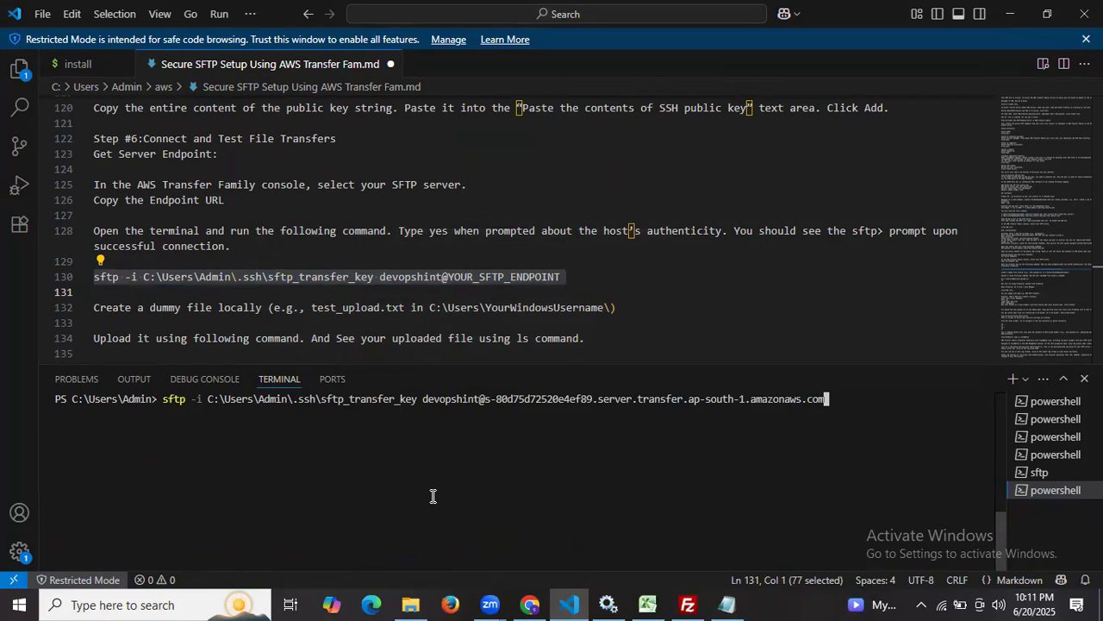
{"action": "key", "text": "Return"}
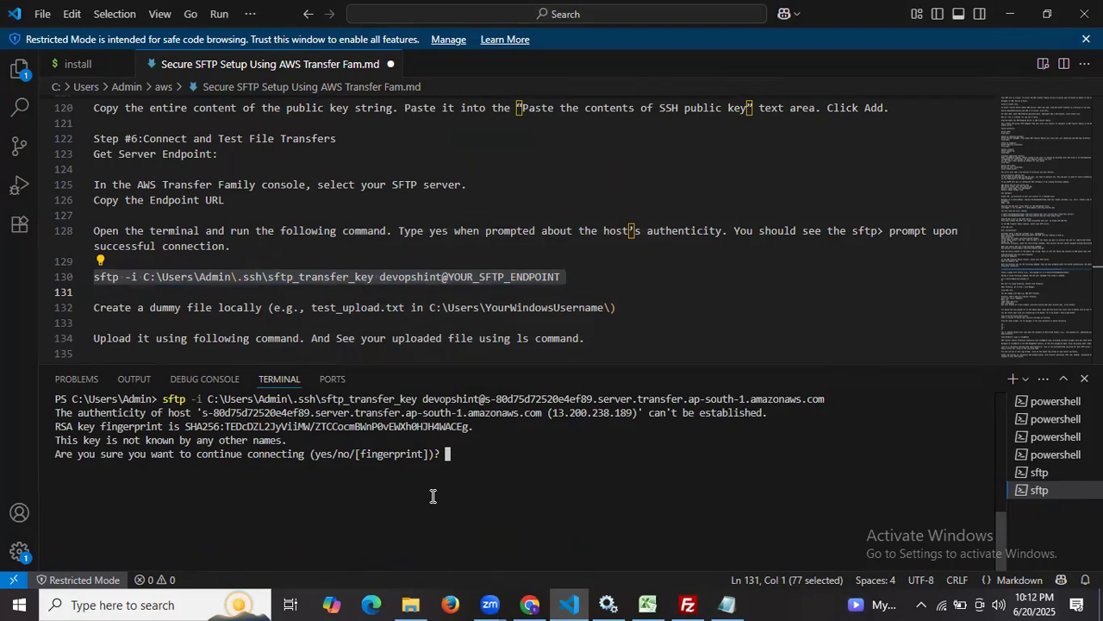
{"action": "type", "text": "yes"}
{"action": "key", "text": "Return"}
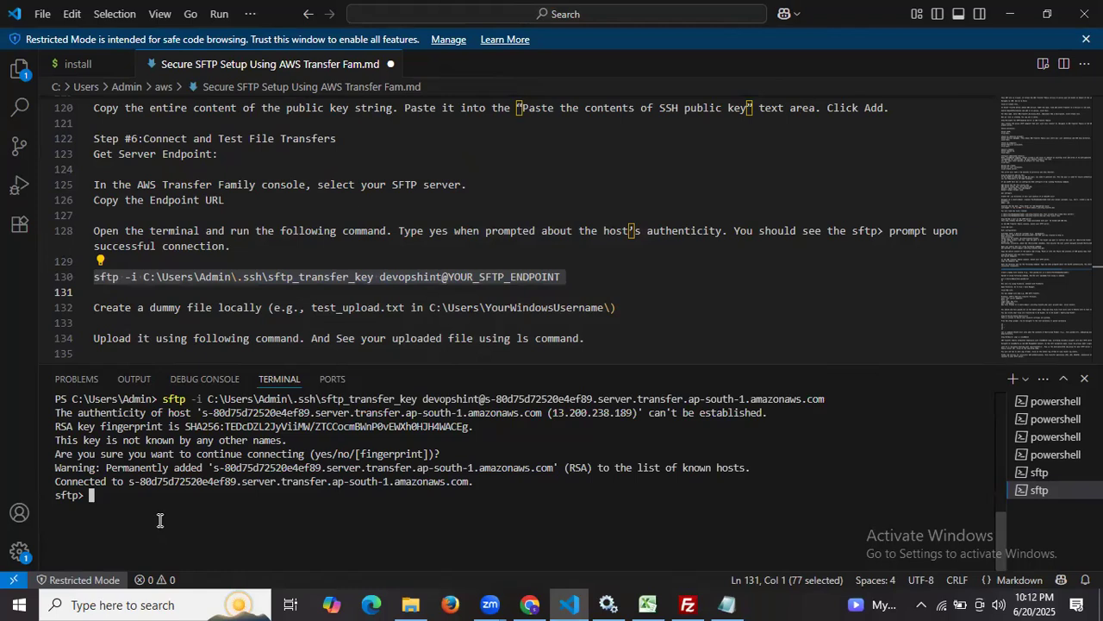
{"action": "double_click", "coordinate": [63, 495]}
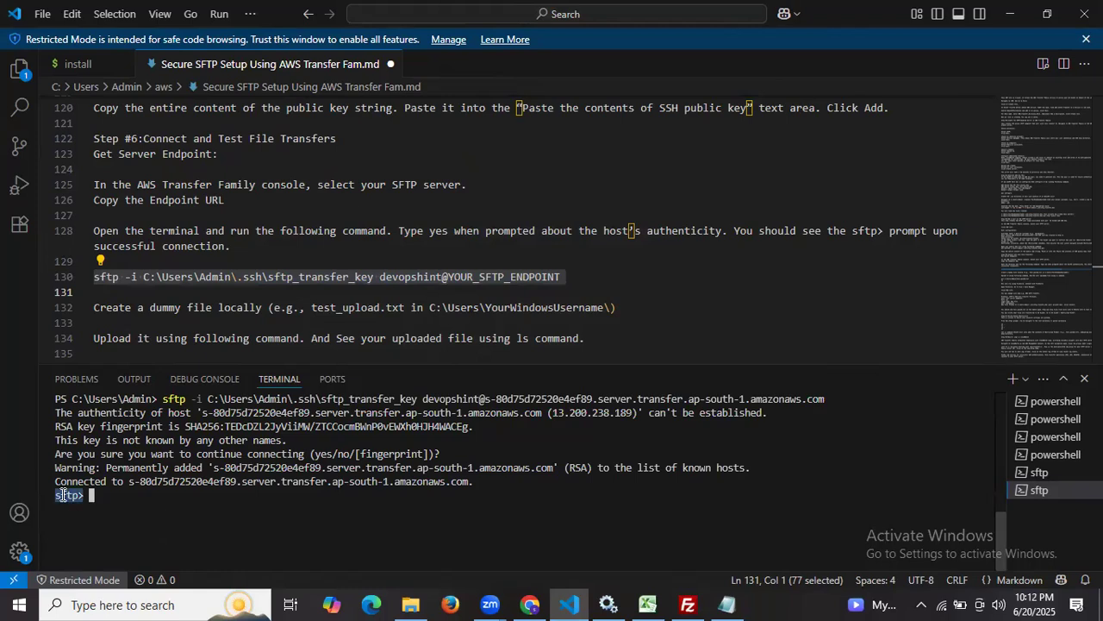
{"action": "left_click", "coordinate": [124, 506]}
Switch to File Explorer and create a text document named test_upload in C:\Users\Admin
{"action": "left_click", "coordinate": [422, 603]}
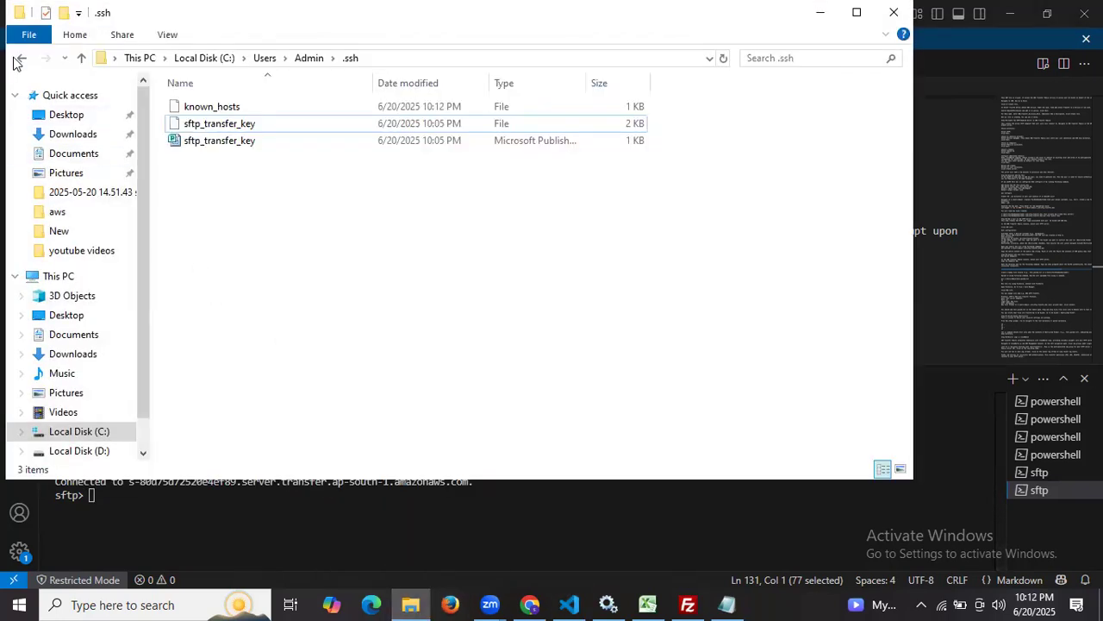
{"action": "left_click", "coordinate": [22, 58]}
{"action": "scroll", "coordinate": [296, 194], "scroll_direction": "down", "scroll_amount": 8}
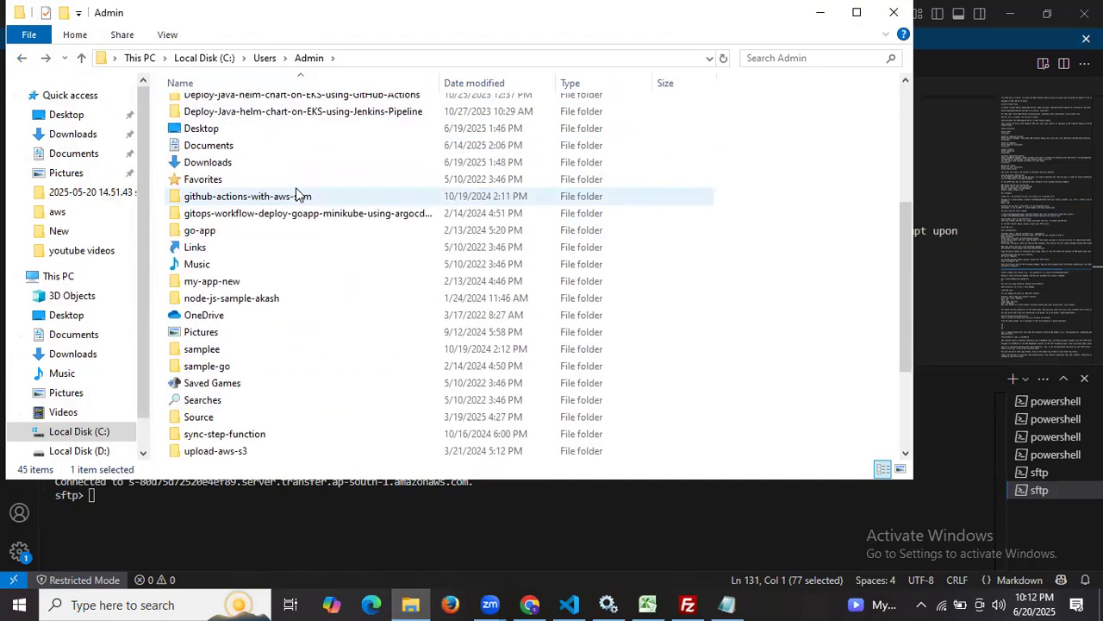
{"action": "scroll", "coordinate": [319, 240], "scroll_direction": "up", "scroll_amount": 5}
{"action": "scroll", "coordinate": [319, 240], "scroll_direction": "up", "scroll_amount": 3}
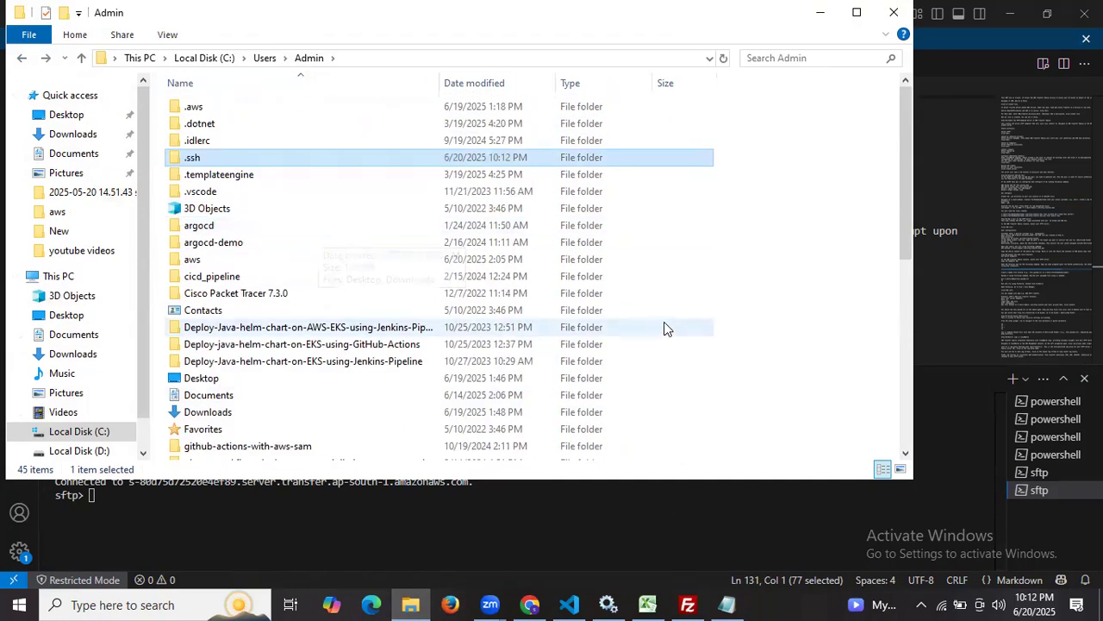
{"action": "right_click", "coordinate": [754, 261]}
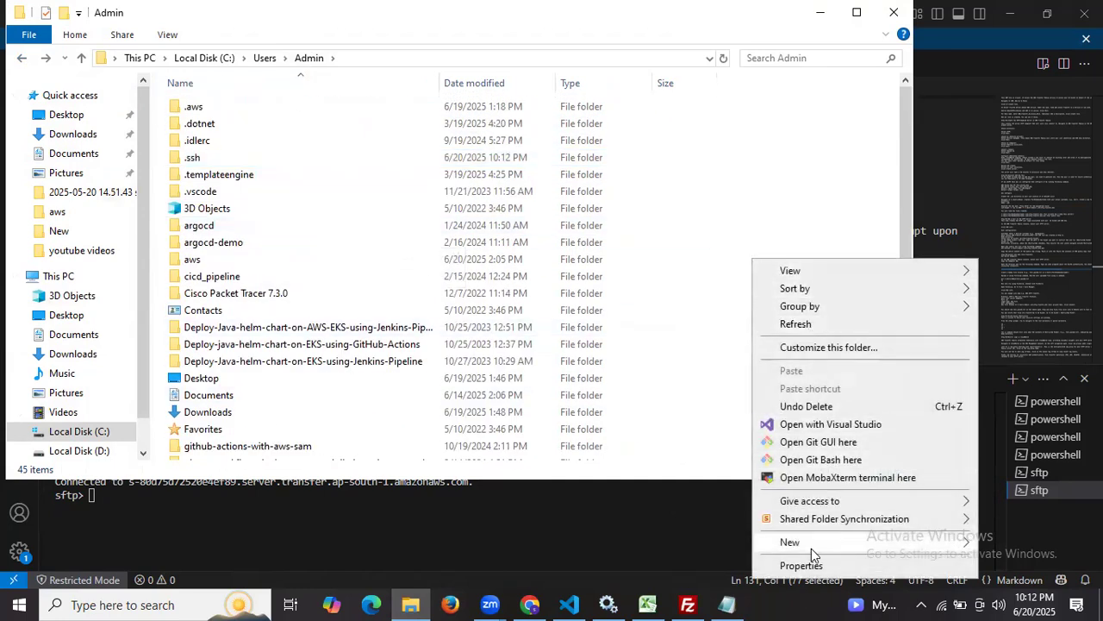
{"action": "mouse_move", "coordinate": [811, 548]}
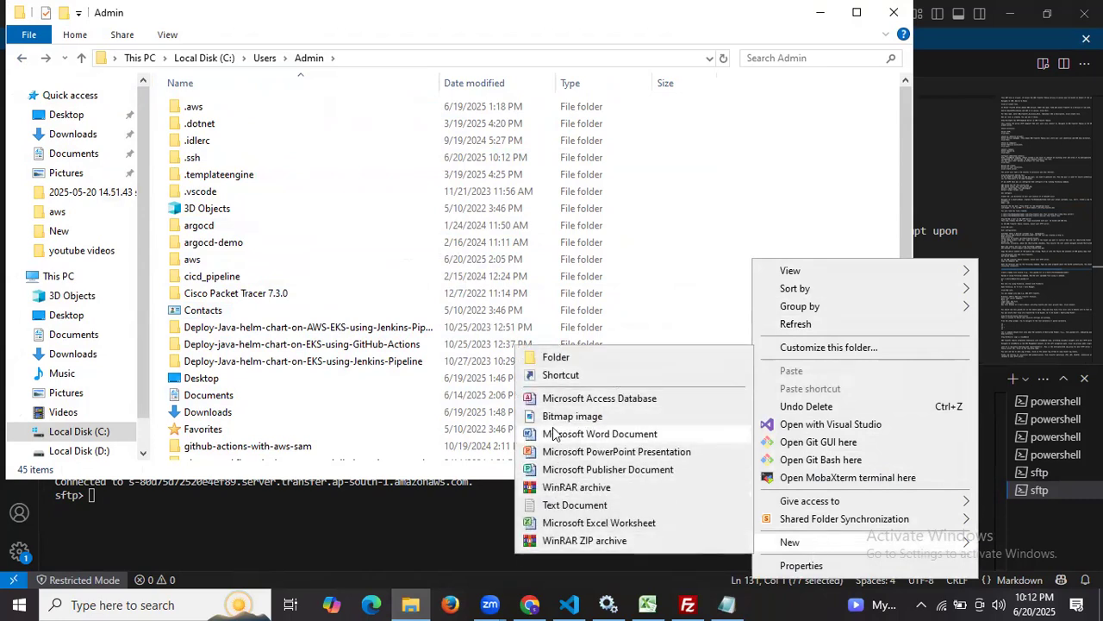
{"action": "left_click", "coordinate": [562, 505]}
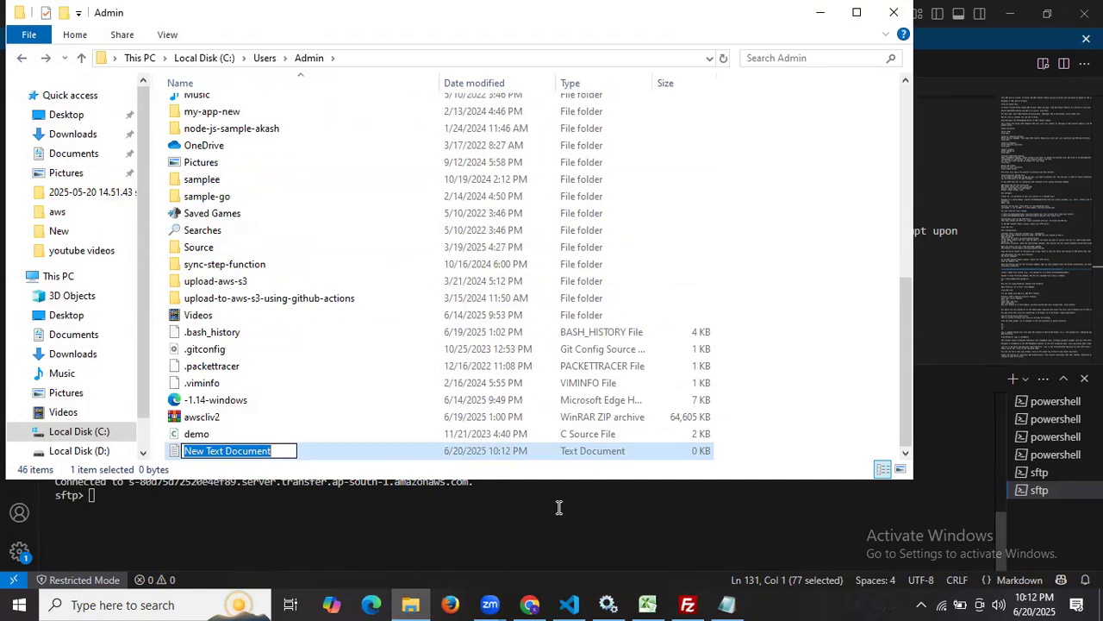
{"action": "type", "text": "test"}
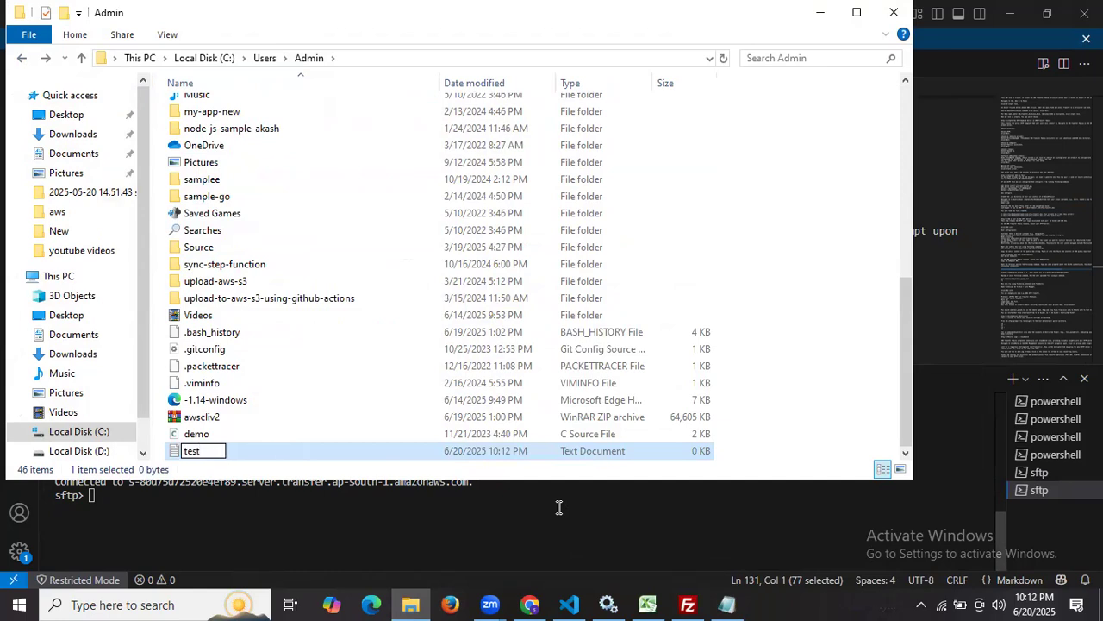
{"action": "type", "text": "_upload"}
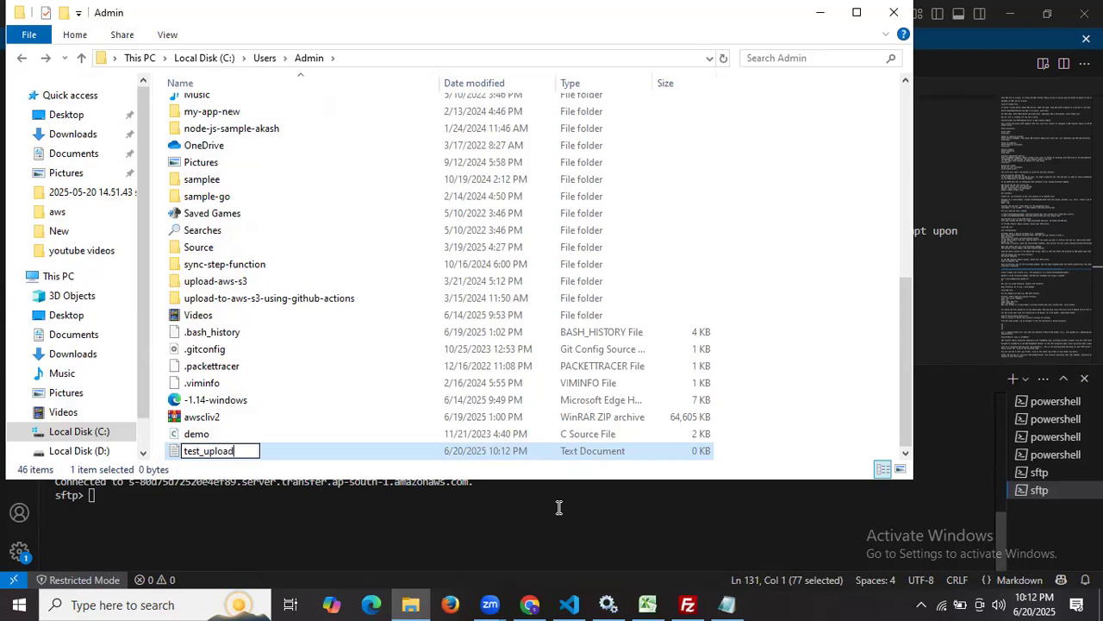
{"action": "key", "text": "Return"}
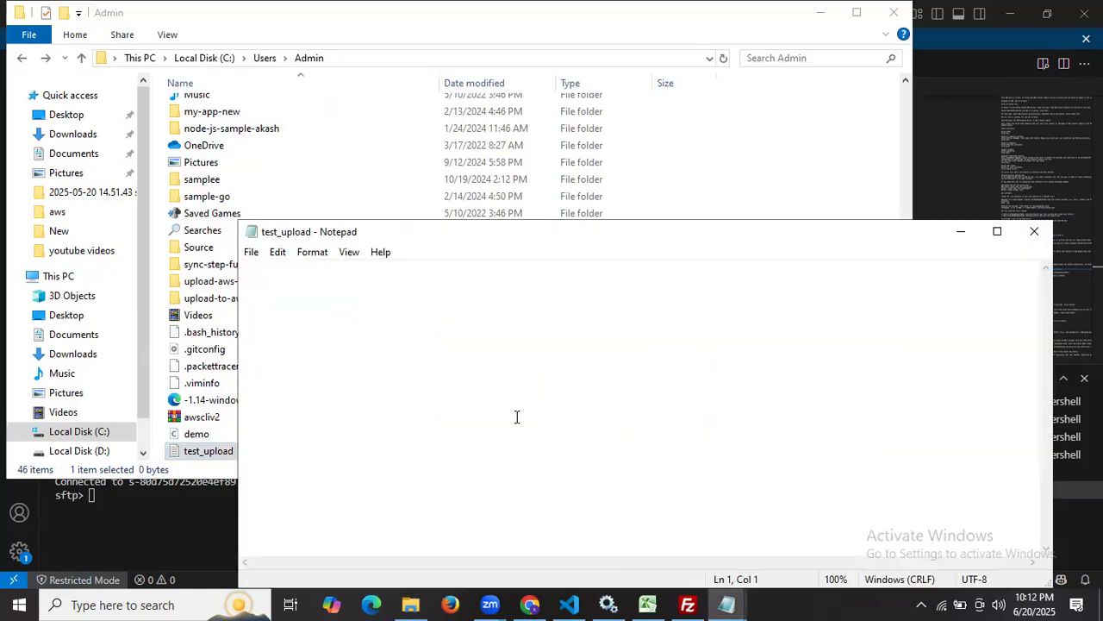
Enter "Welcome to nDevopshint..." in test_upload, save and close it, and return to VS Code
{"action": "type", "text": "W"}
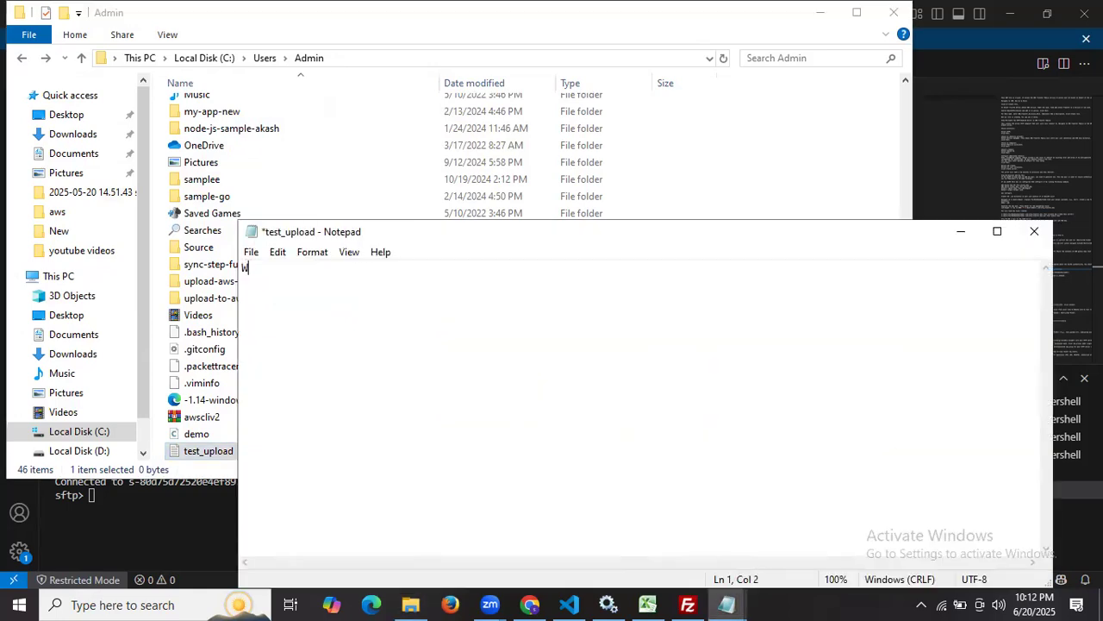
{"action": "type", "text": "elcome to nDevopshint..."}
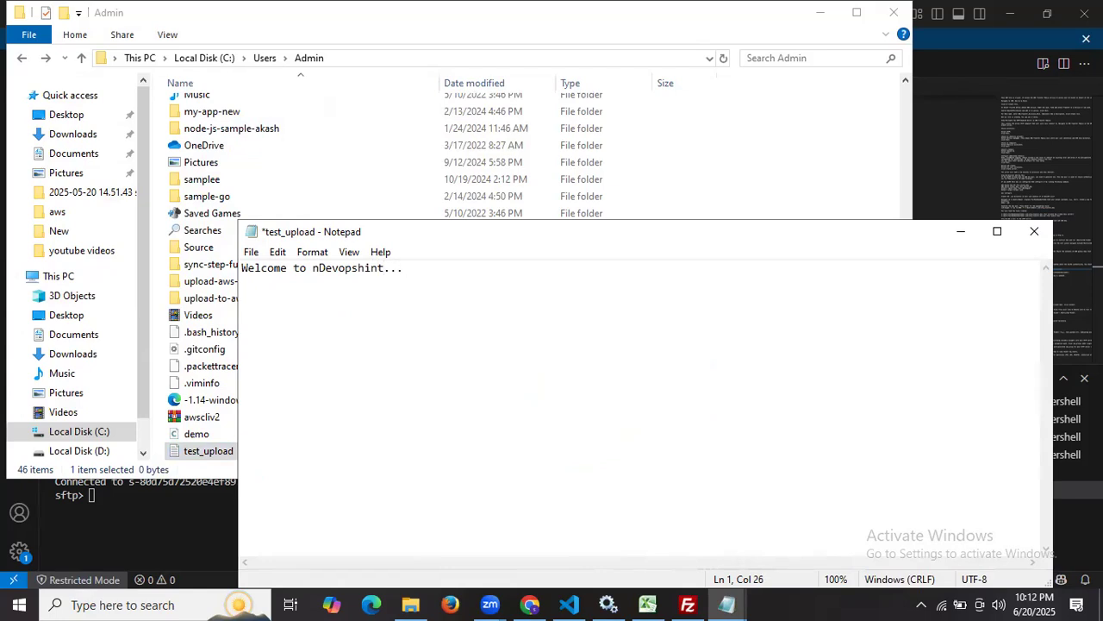
{"action": "key", "text": "ctrl+s"}
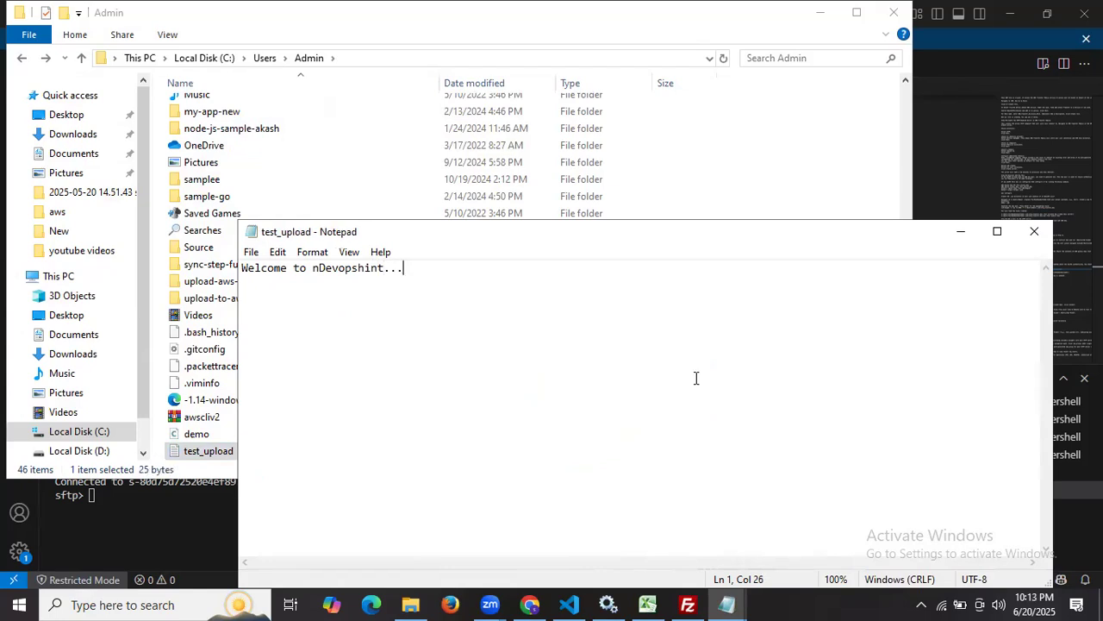
{"action": "left_click", "coordinate": [1035, 231]}
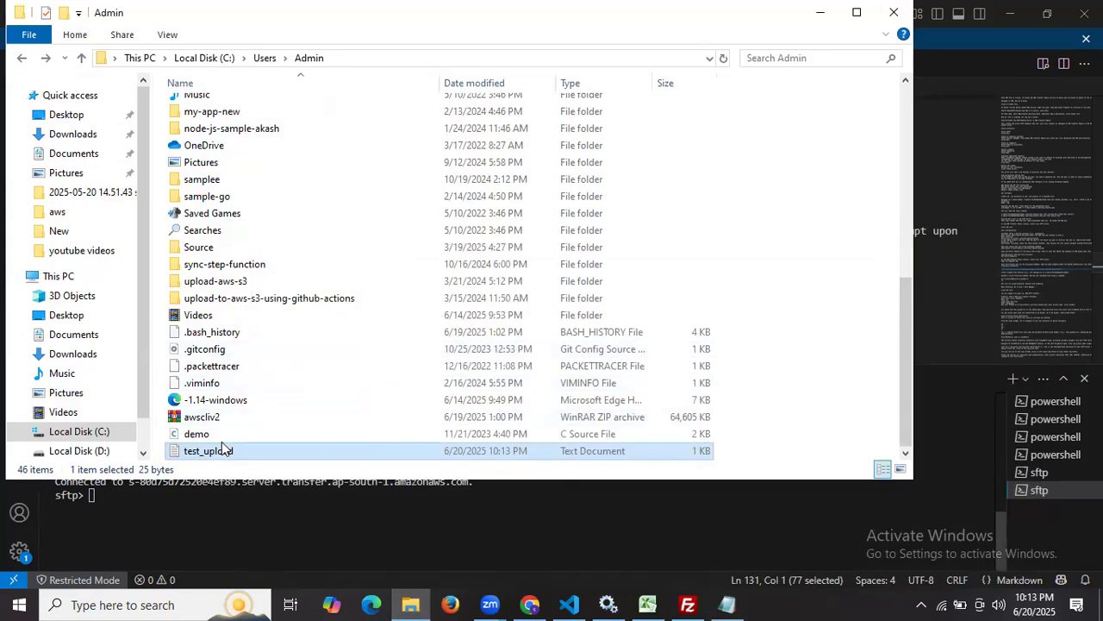
{"action": "left_click", "coordinate": [829, 11]}
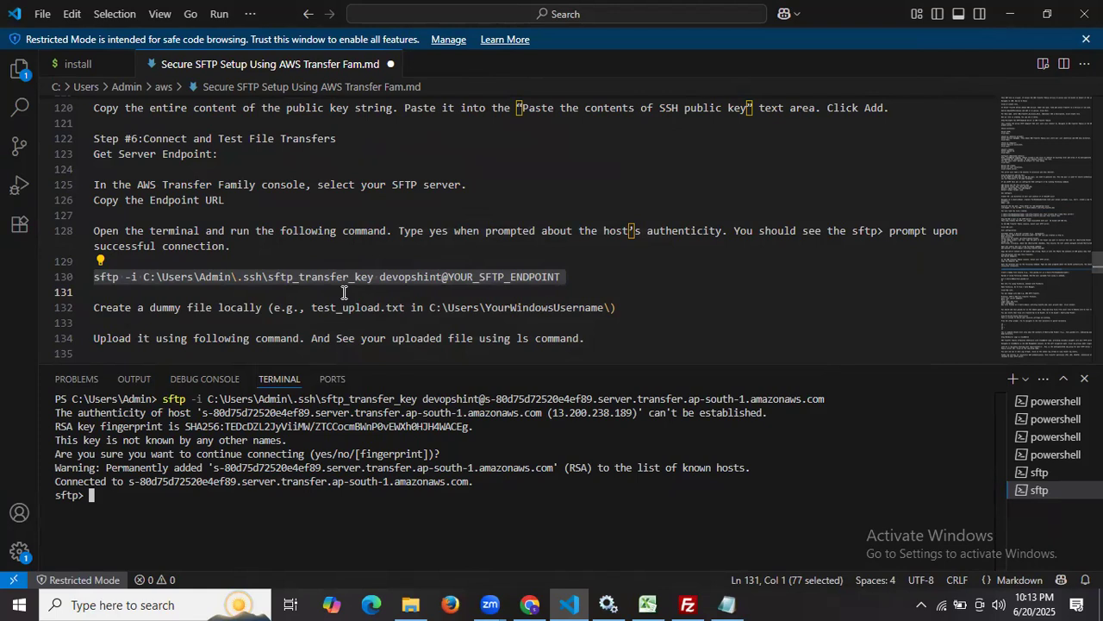
Copy the put C:\Users\Admin\test_upload.txt command from the guide, run it at the sftp prompt, and list the remote files with ls
{"action": "scroll", "coordinate": [344, 292], "scroll_direction": "down", "scroll_amount": 1}
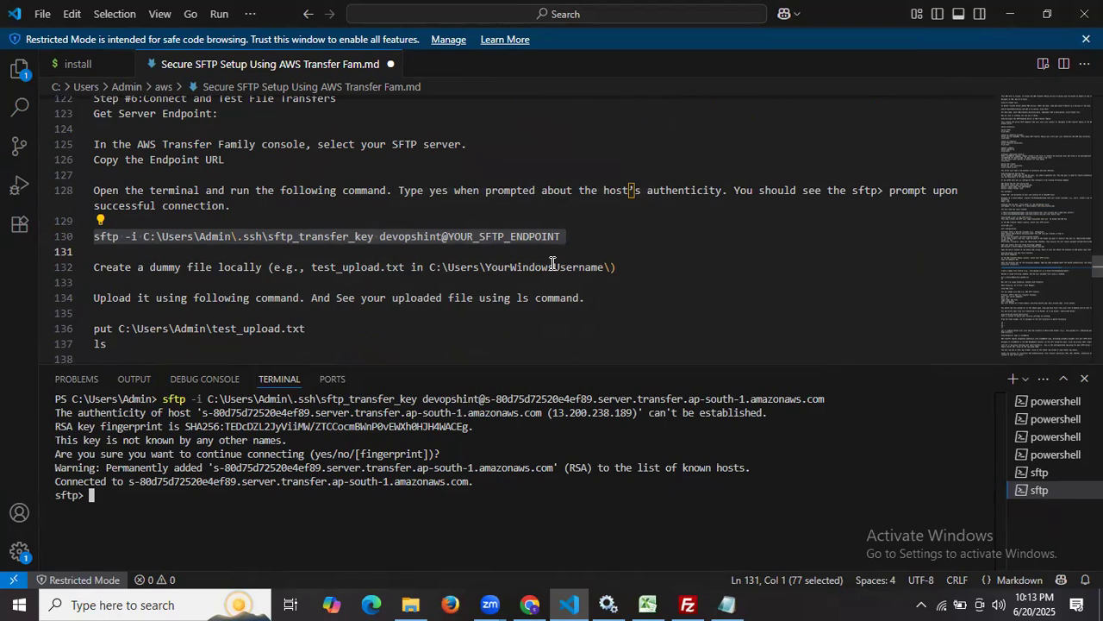
{"action": "scroll", "coordinate": [553, 263], "scroll_direction": "down", "scroll_amount": 2}
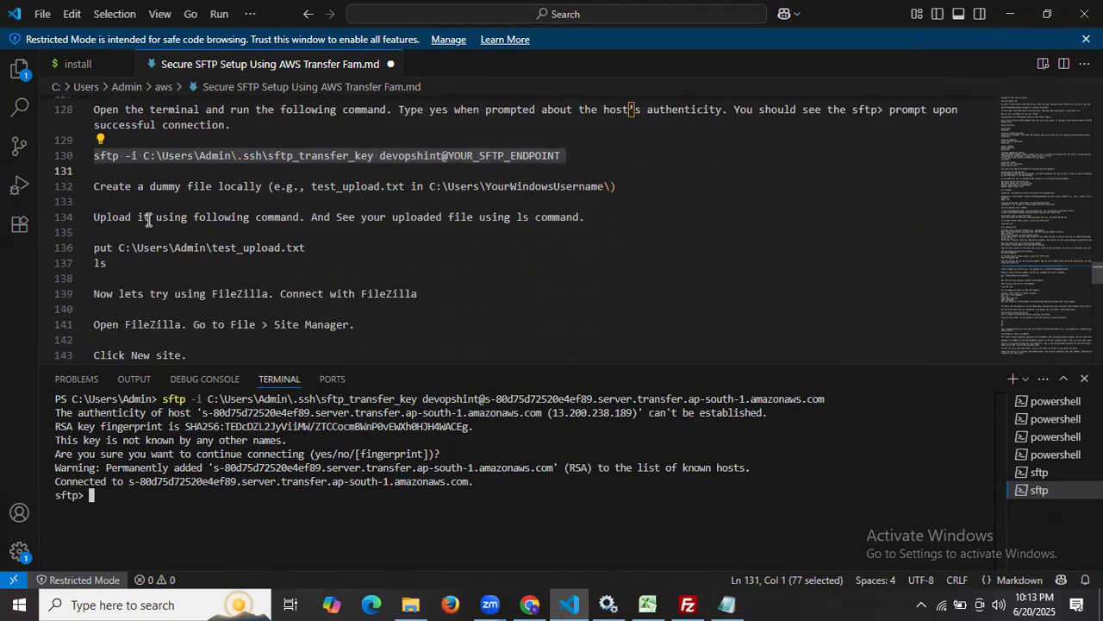
{"action": "left_click_drag", "start_coordinate": [137, 216], "coordinate": [599, 220]}
{"action": "scroll", "coordinate": [599, 216], "scroll_direction": "down", "scroll_amount": 2}
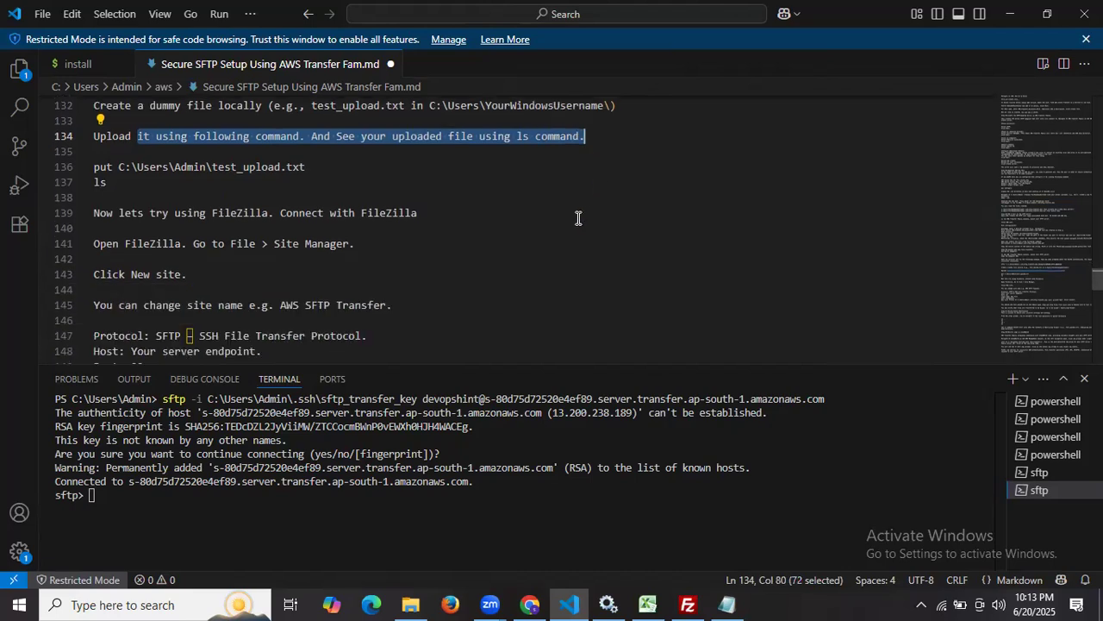
{"action": "triple_click", "coordinate": [198, 165]}
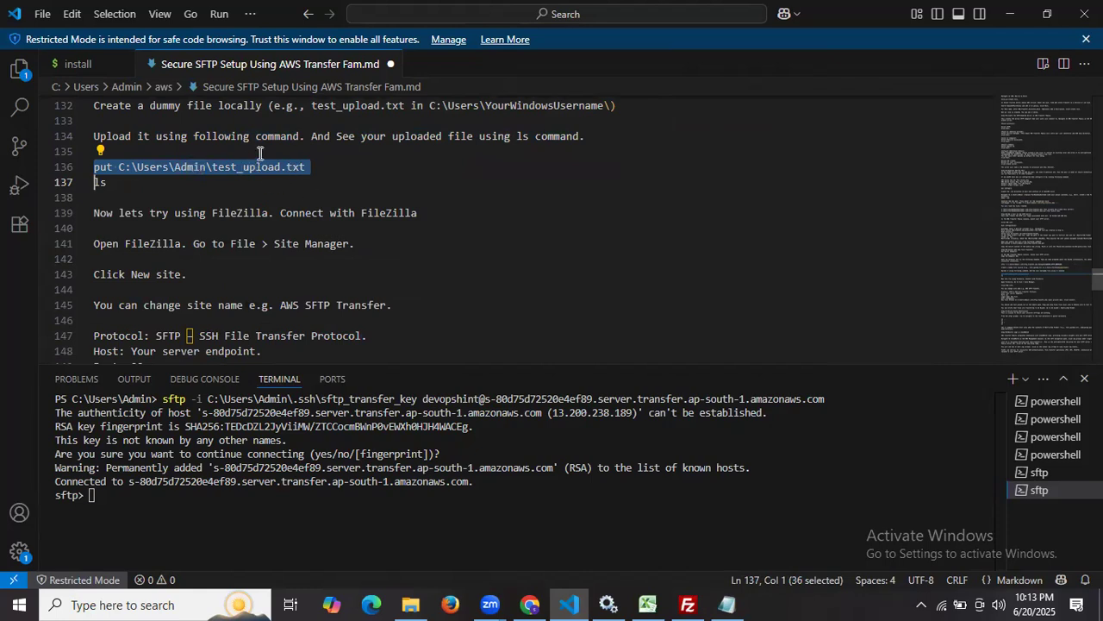
{"action": "right_click", "coordinate": [336, 498]}
{"action": "type", "text": "ls"}
{"action": "key", "text": "Return"}
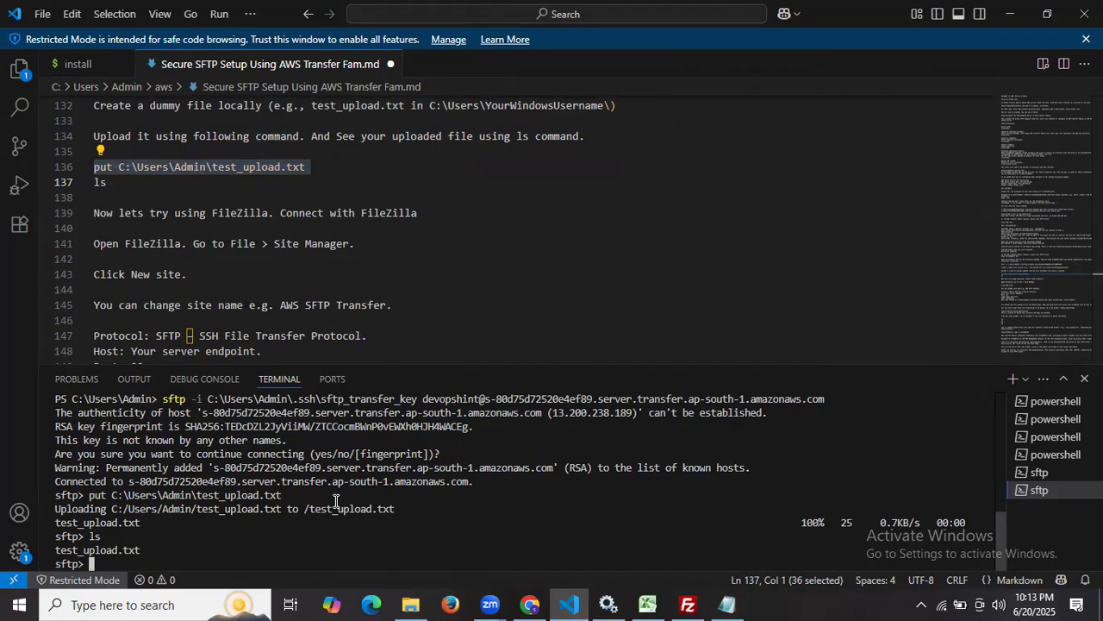
{"action": "left_click_drag", "start_coordinate": [53, 535], "coordinate": [191, 561]}
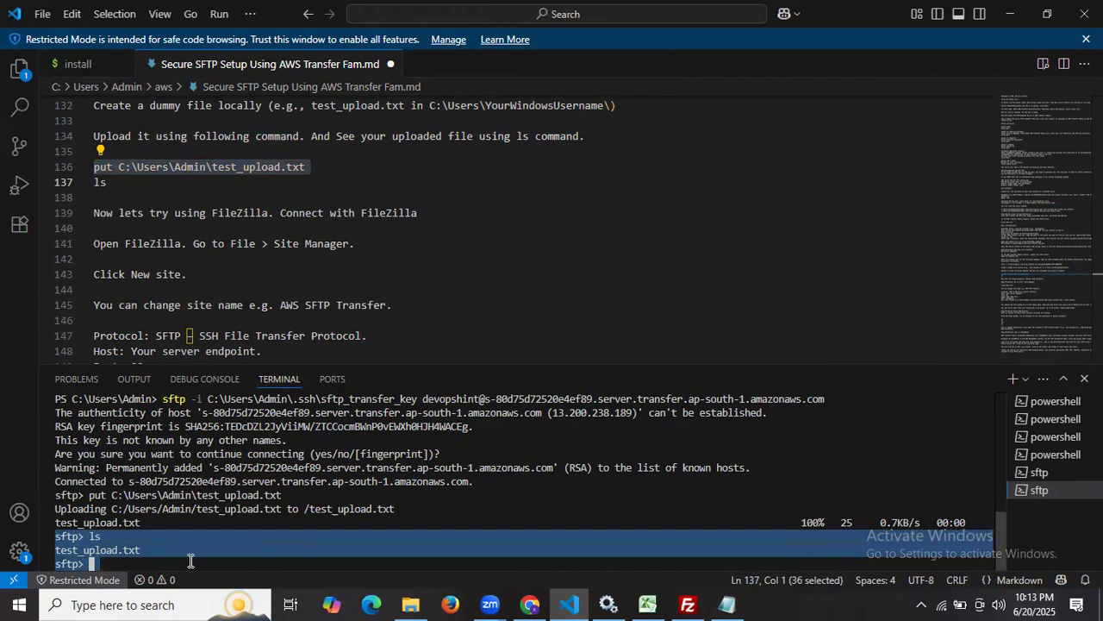
{"action": "left_click", "coordinate": [191, 561]}
Try to clear the terminal from the sftp prompt with the clear command
{"action": "type", "text": "clea"}
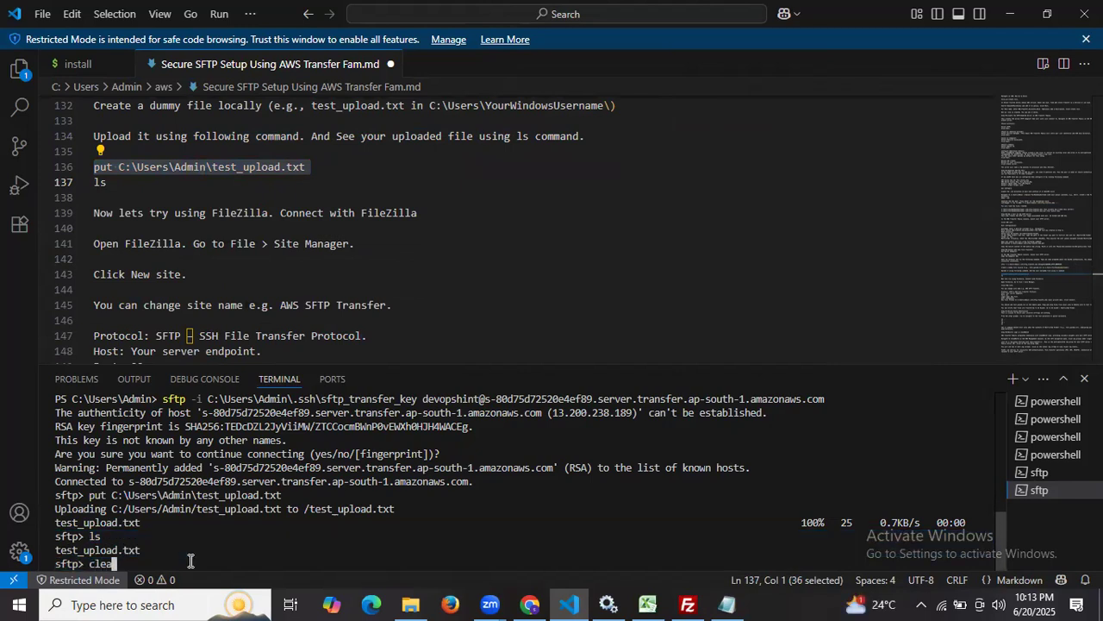
{"action": "type", "text": "r"}
{"action": "key", "text": "Return"}
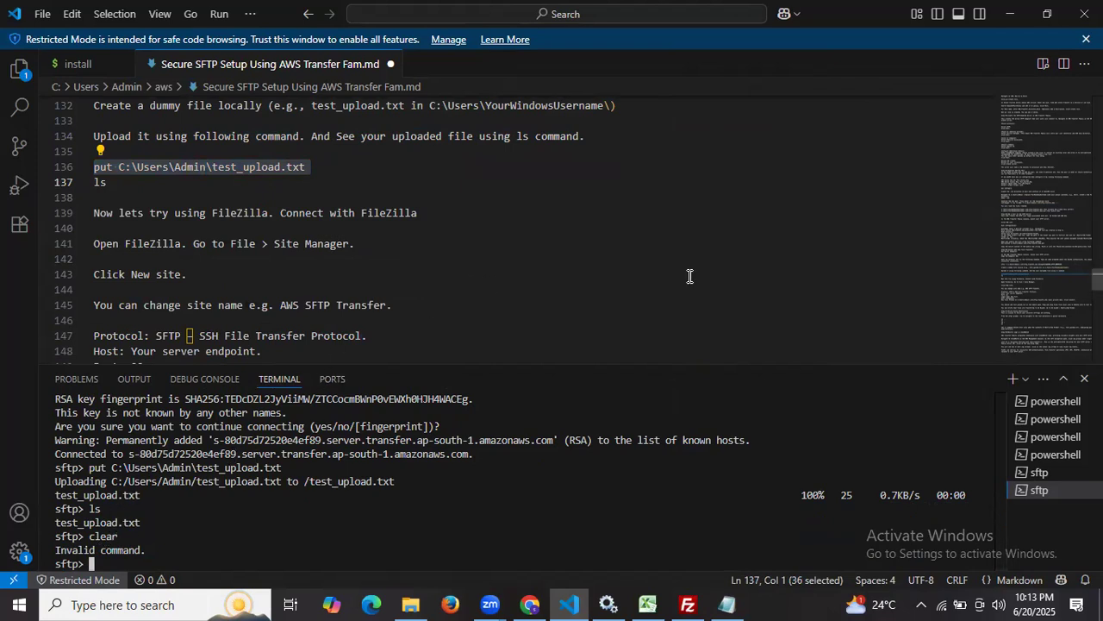
Consult the guide's FileZilla instructions, switch to FileZilla, and add a new site in the Site Manager
{"action": "scroll", "coordinate": [681, 275], "scroll_direction": "down", "scroll_amount": 2}
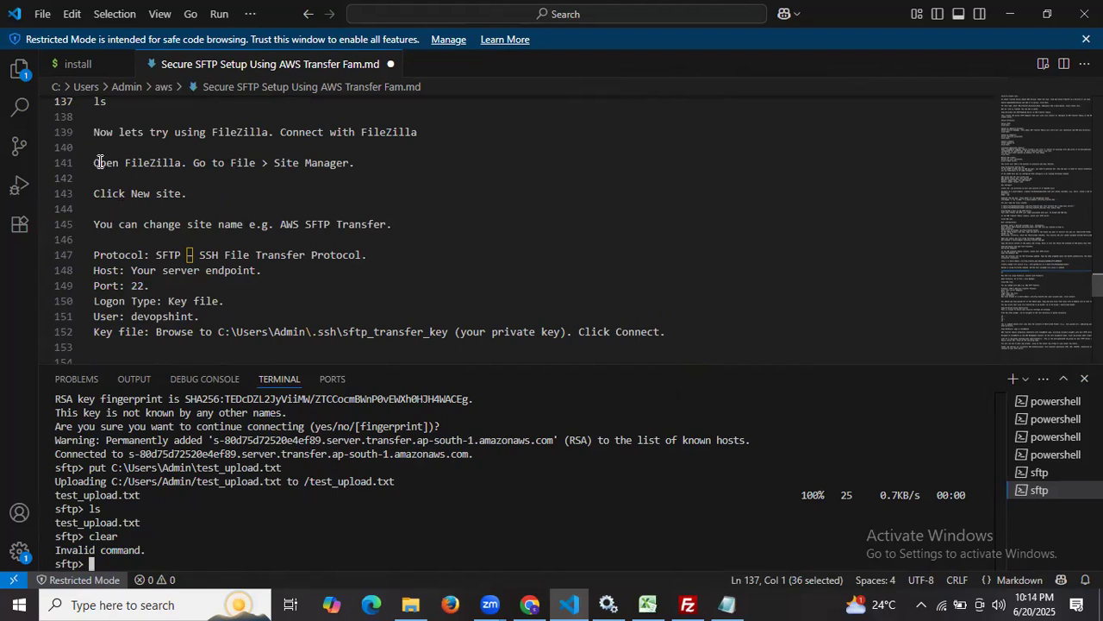
{"action": "left_click_drag", "start_coordinate": [94, 162], "coordinate": [252, 162]}
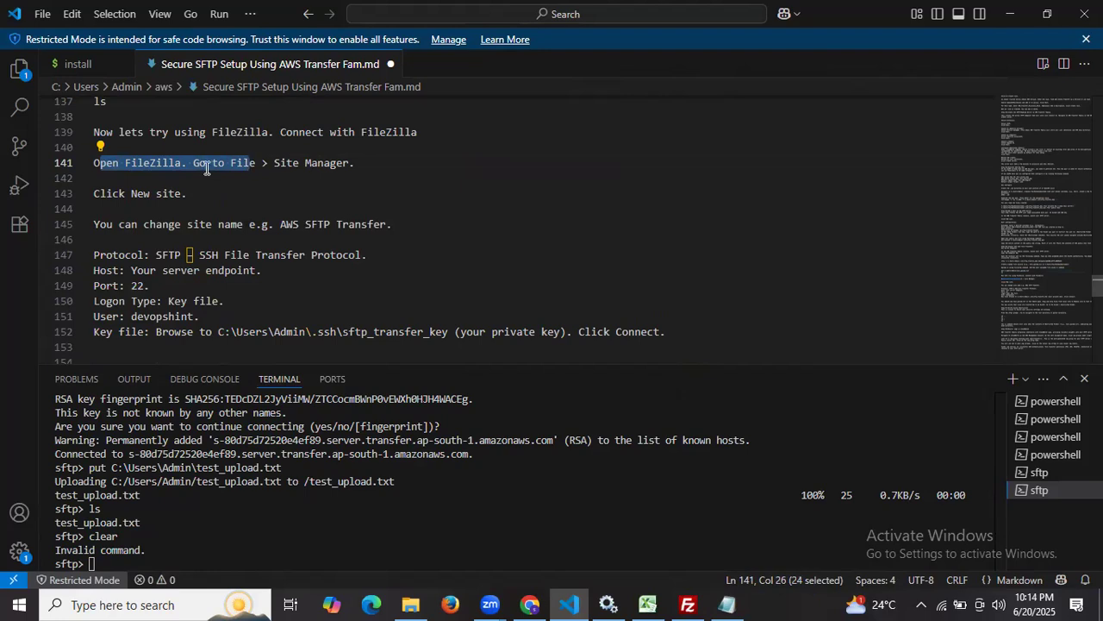
{"action": "left_click", "coordinate": [201, 164]}
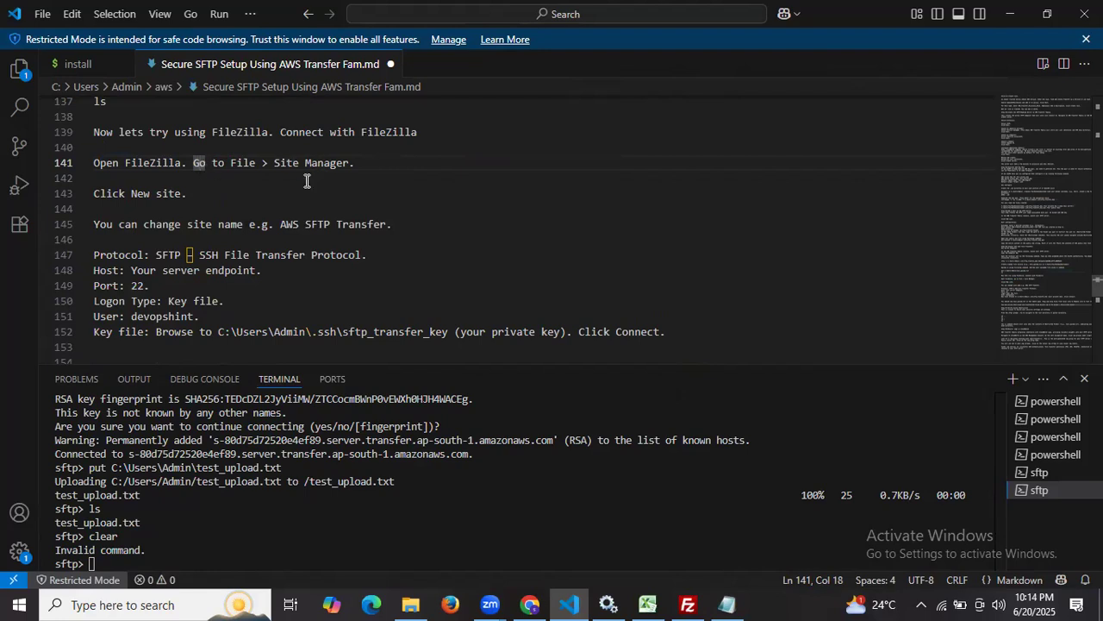
{"action": "left_click", "coordinate": [687, 603]}
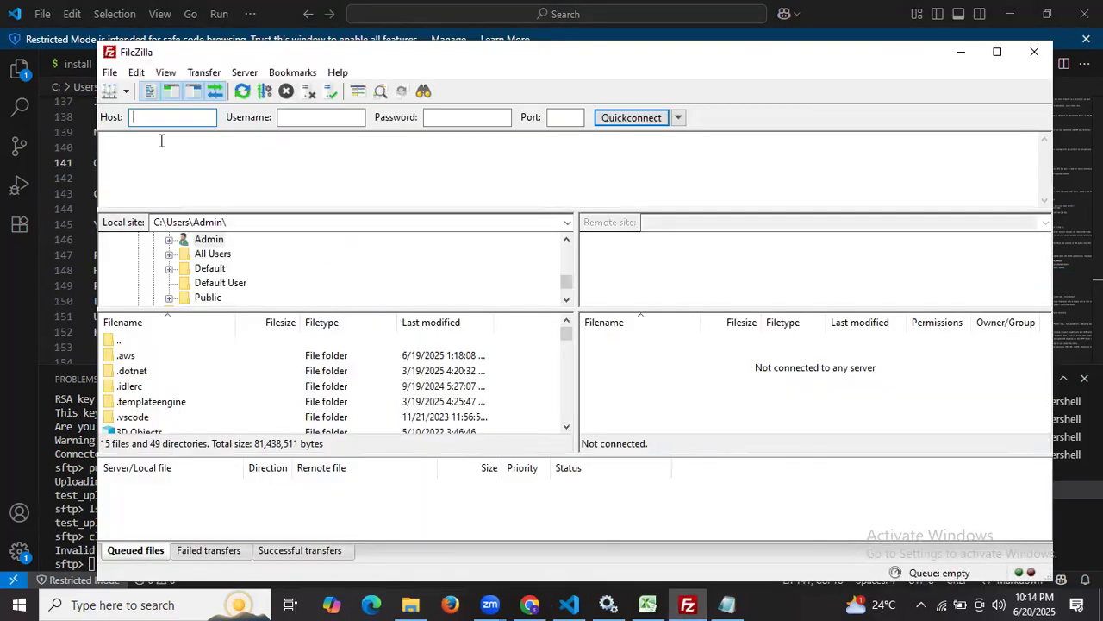
{"action": "left_click", "coordinate": [109, 73]}
{"action": "left_click", "coordinate": [125, 94]}
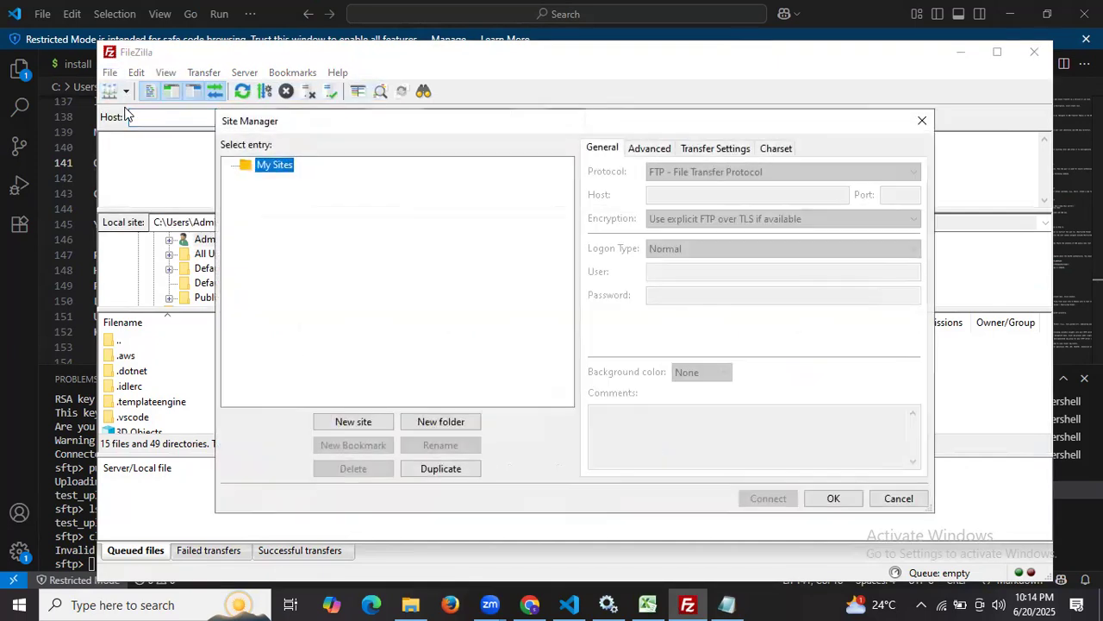
{"action": "left_click", "coordinate": [345, 422]}
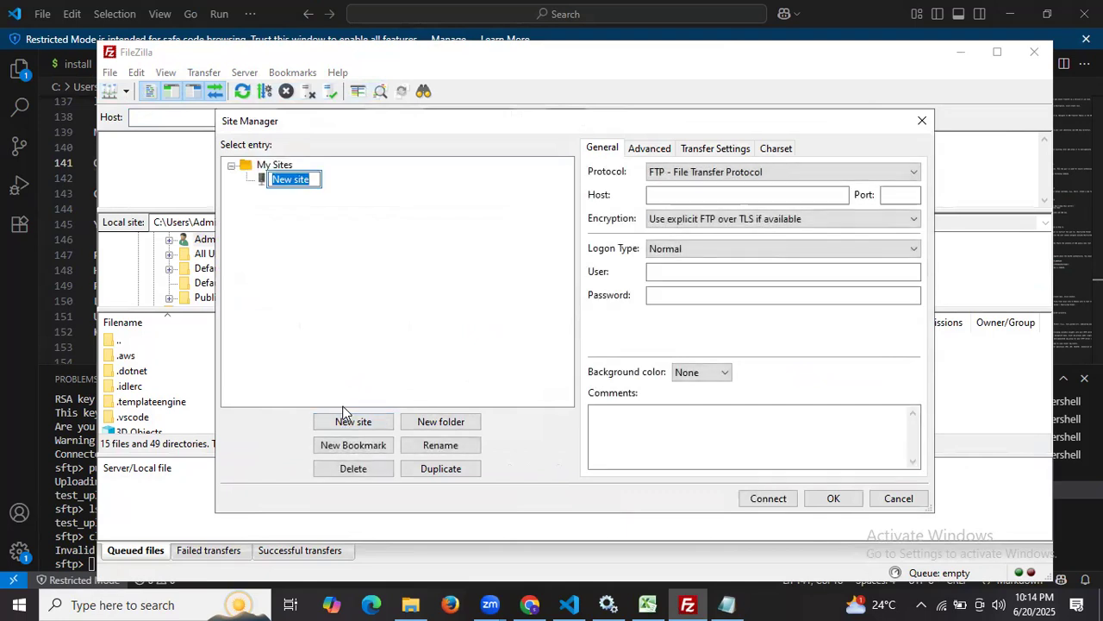
Set the new site's protocol to SFTP - SSH File Transfer Protocol, its host to the endpoint copied from Chrome, and its port to 22
{"action": "left_click", "coordinate": [729, 172]}
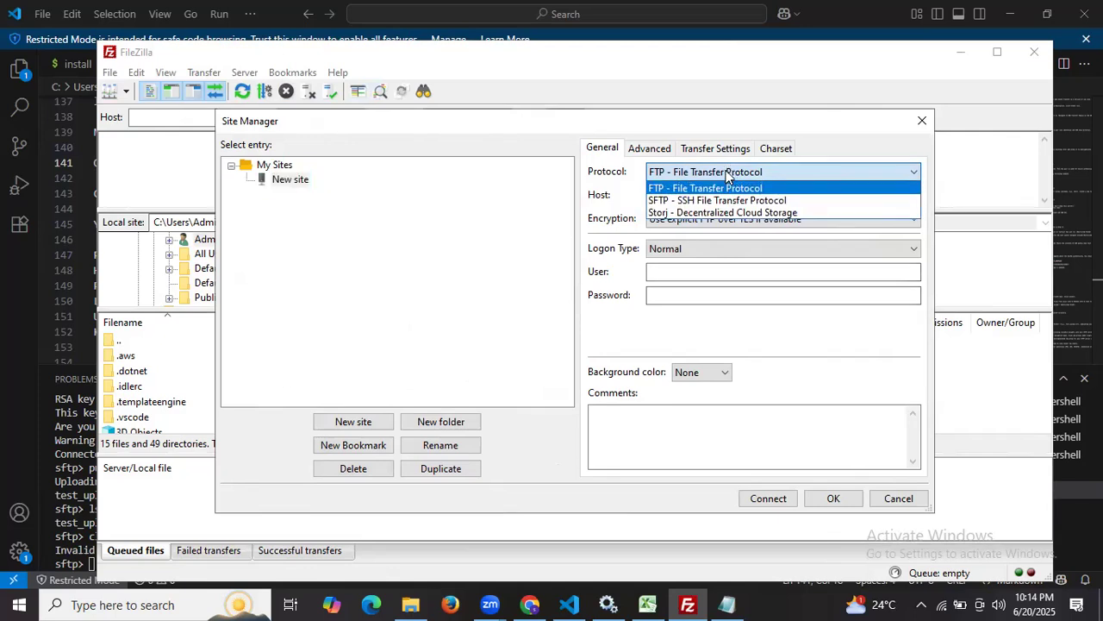
{"action": "left_click", "coordinate": [716, 200]}
{"action": "left_click", "coordinate": [716, 192]}
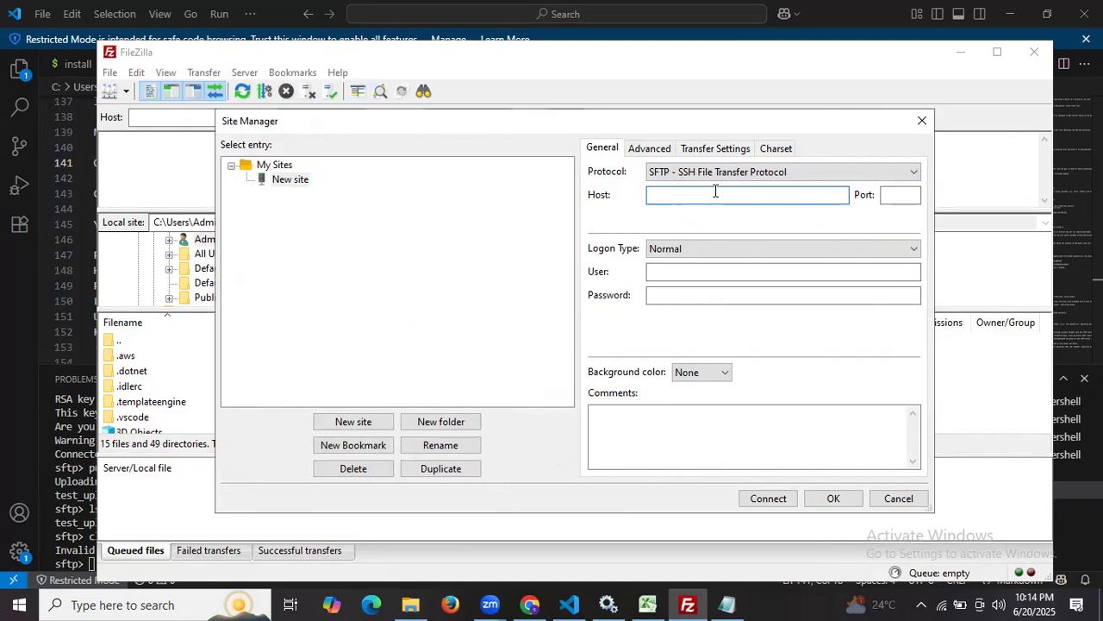
{"action": "left_click", "coordinate": [539, 603]}
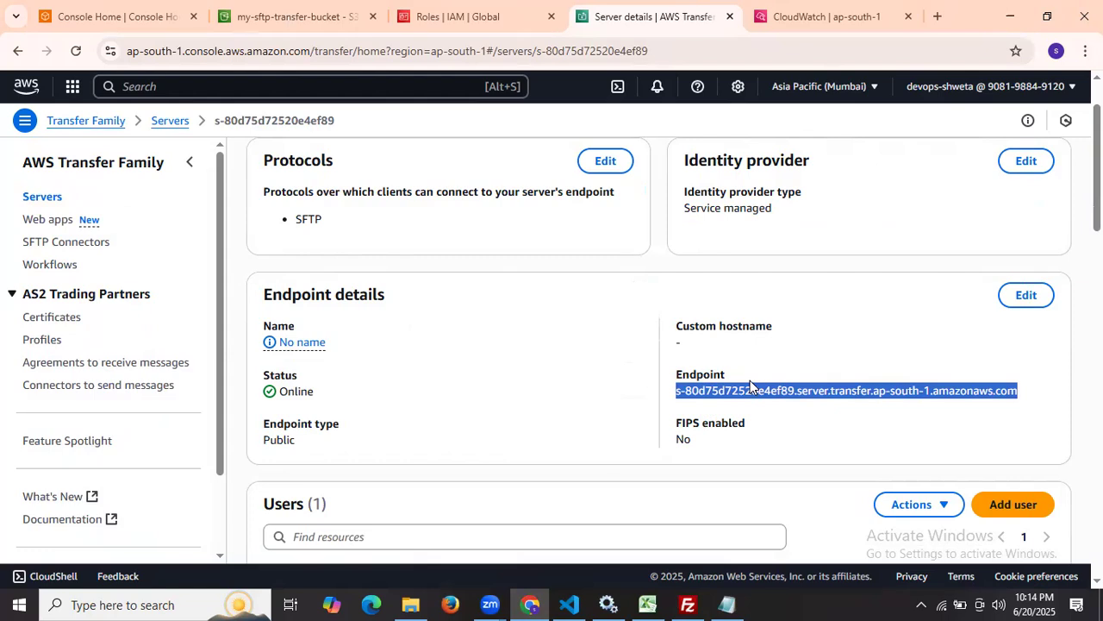
{"action": "left_click", "coordinate": [688, 603]}
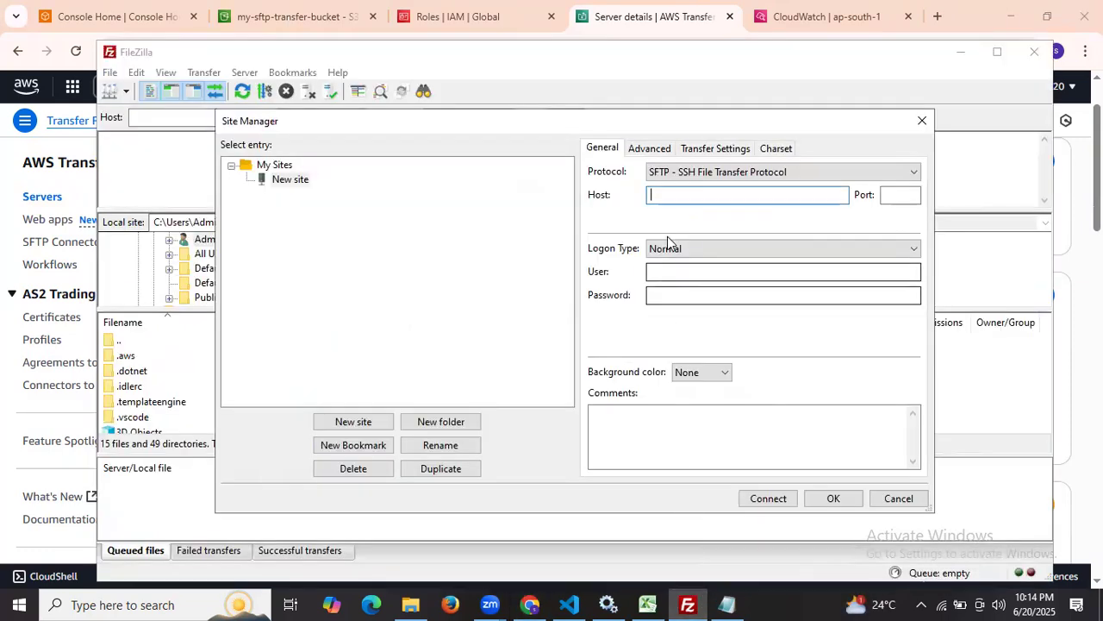
{"action": "key", "text": "ctrl+v"}
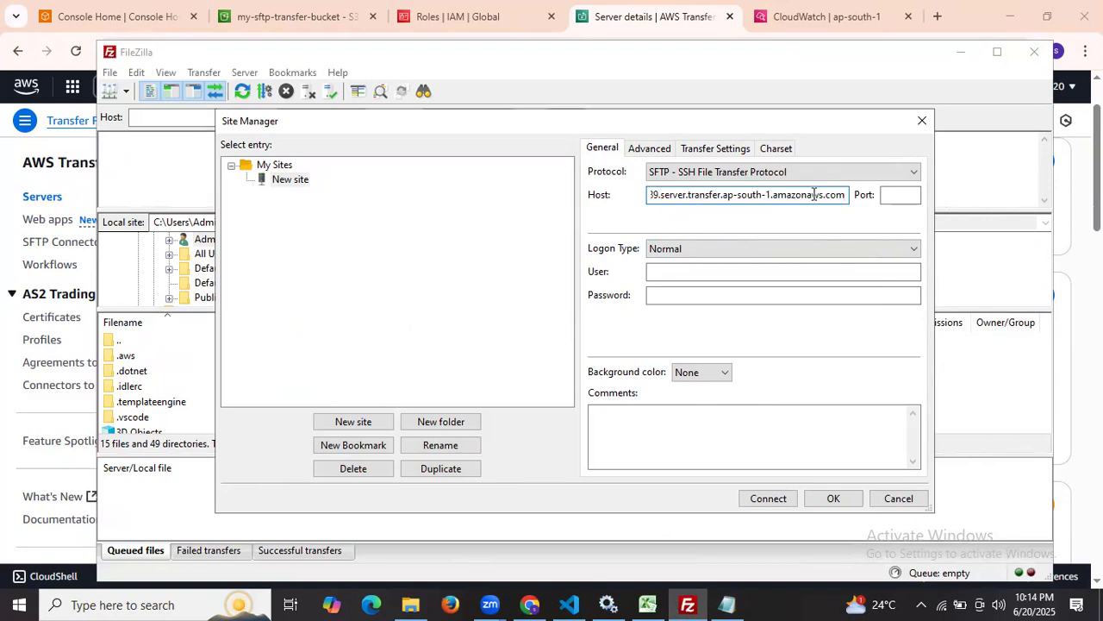
{"action": "left_click", "coordinate": [887, 190]}
{"action": "type", "text": "22"}
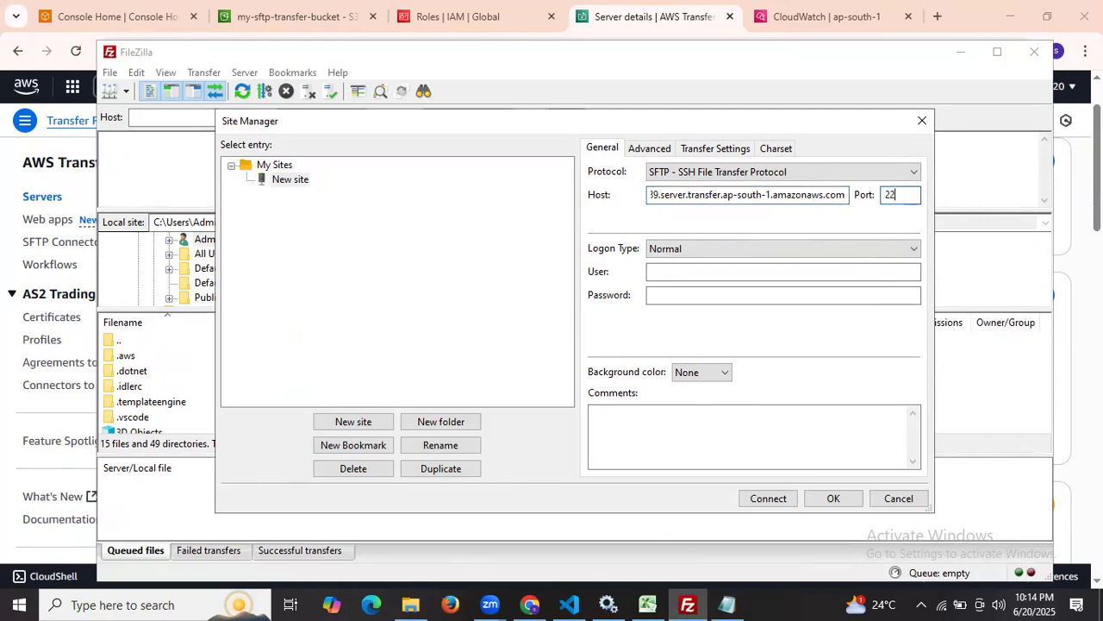
Set the site's logon type to Key file and its user to devopshint
{"action": "left_click", "coordinate": [737, 250]}
{"action": "left_click", "coordinate": [704, 315]}
{"action": "left_click", "coordinate": [680, 276]}
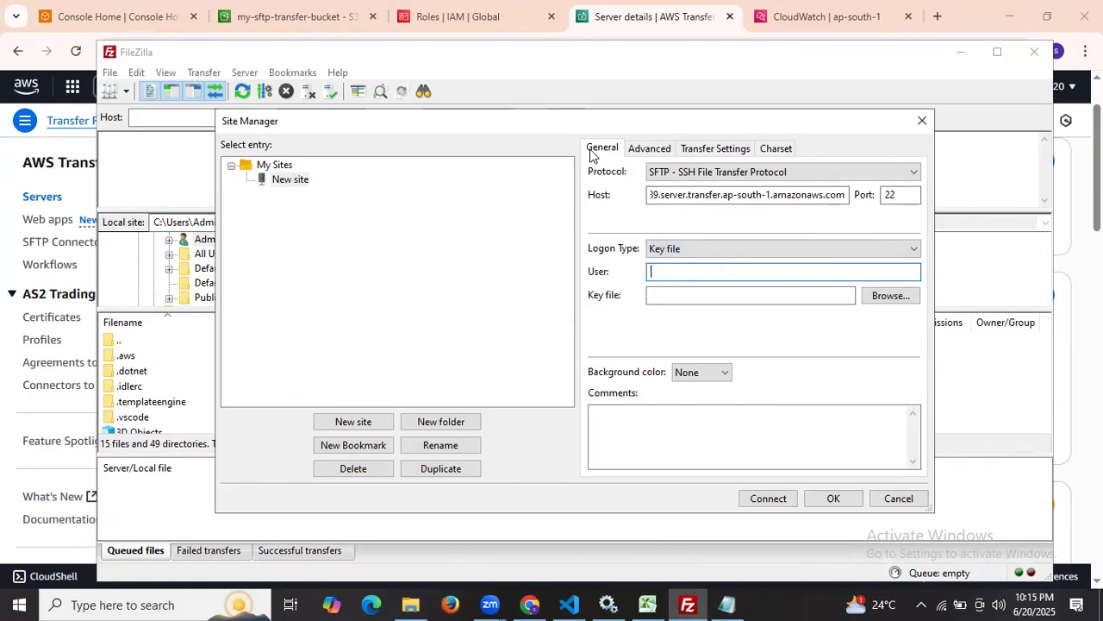
{"action": "type", "text": "devopshint"}
Choose the private key sftp_transfer_key from C:\Users\Admin\.ssh as the site's key file, showing all file types in the file chooser
{"action": "left_click", "coordinate": [660, 298]}
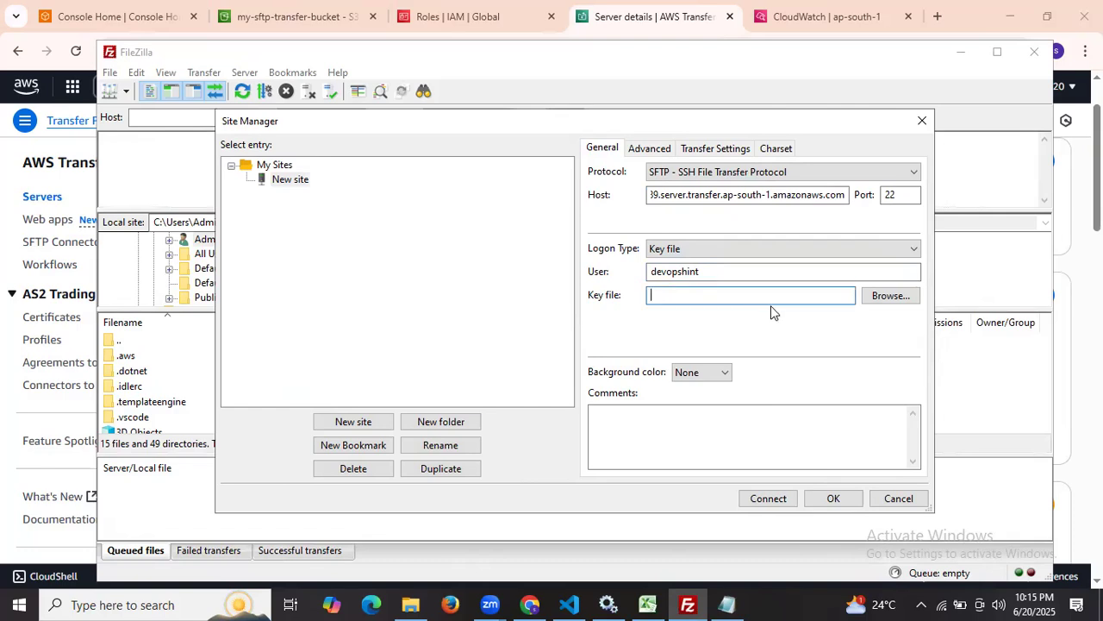
{"action": "left_click", "coordinate": [875, 297]}
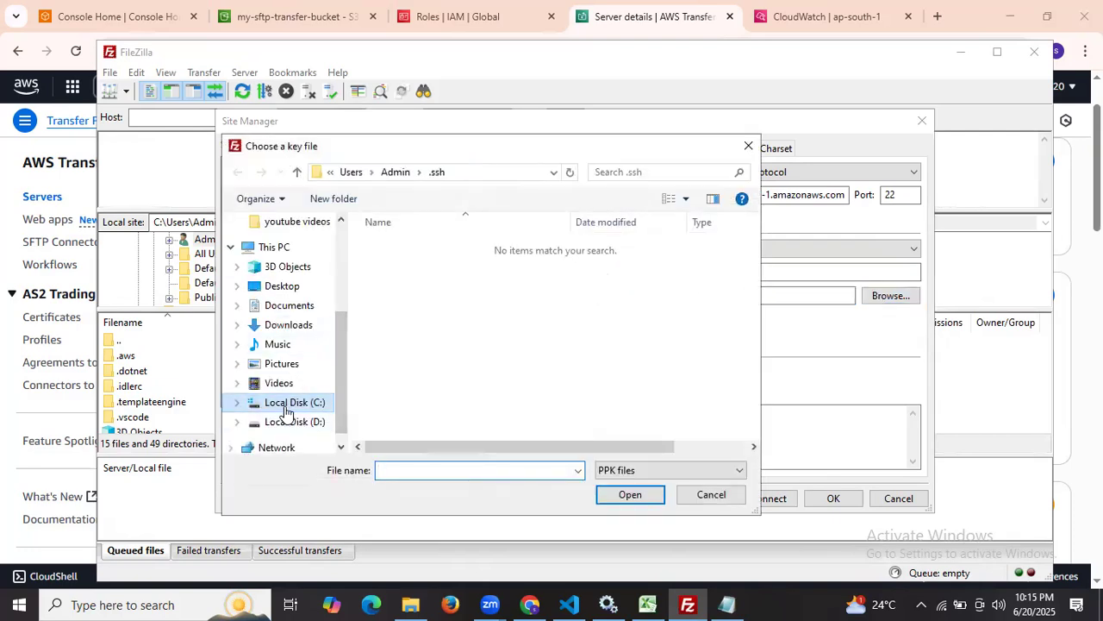
{"action": "left_click", "coordinate": [287, 411]}
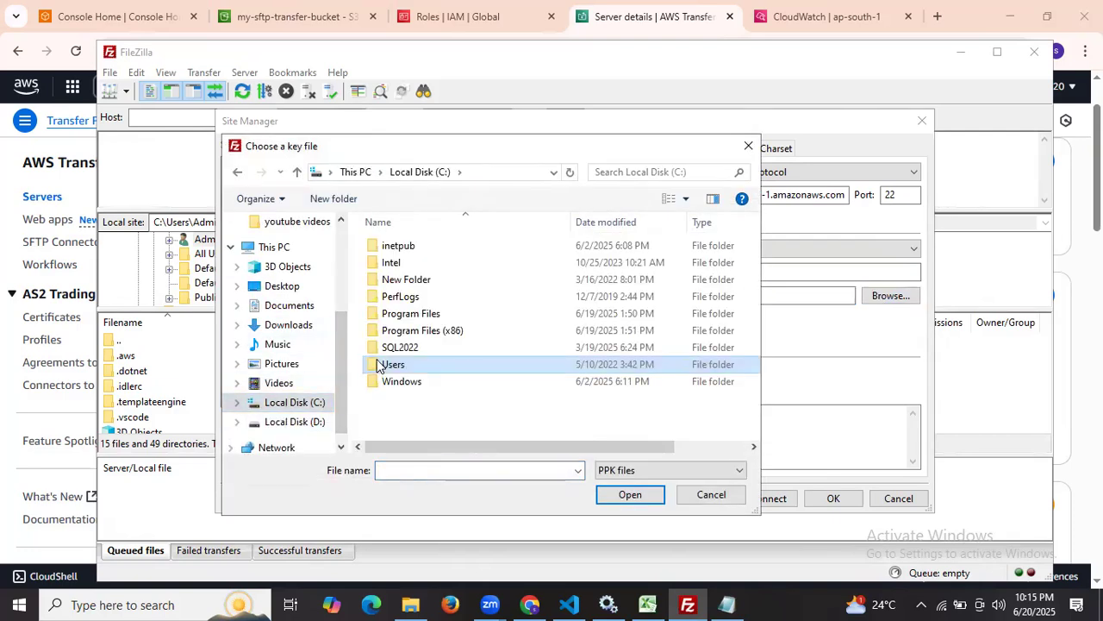
{"action": "double_click", "coordinate": [372, 362]}
{"action": "double_click", "coordinate": [399, 263]}
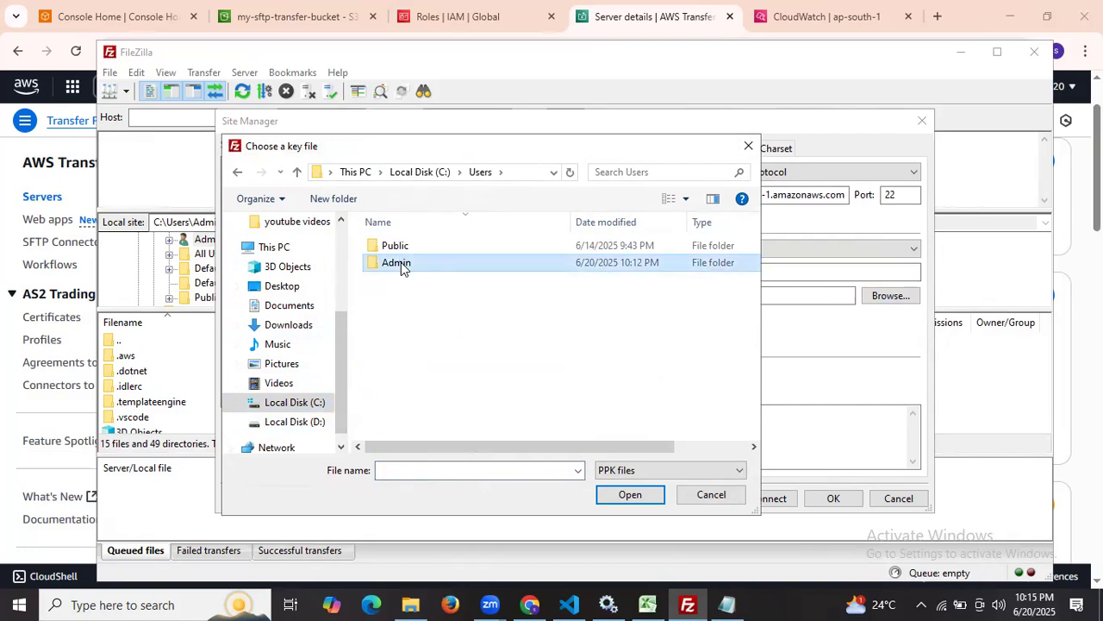
{"action": "double_click", "coordinate": [399, 297]}
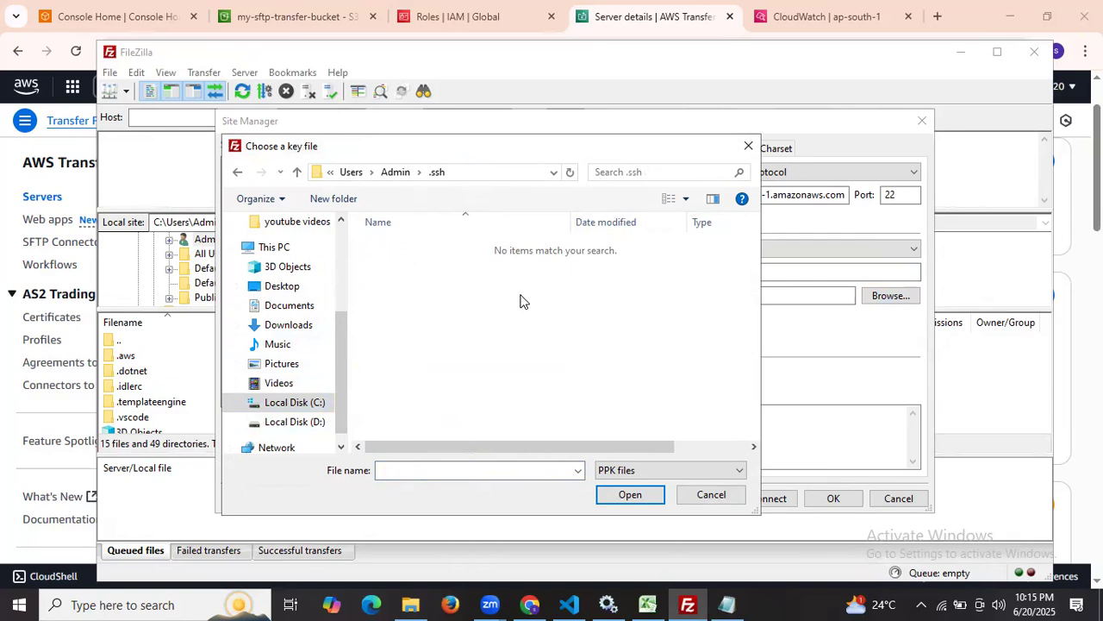
{"action": "left_click", "coordinate": [611, 470]}
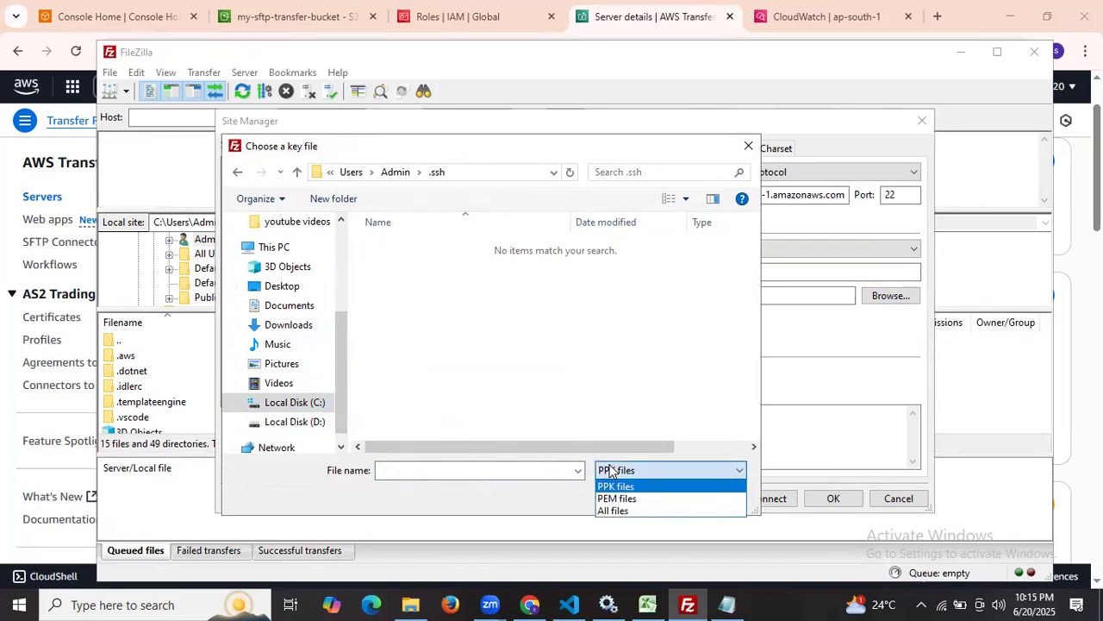
{"action": "left_click", "coordinate": [615, 511]}
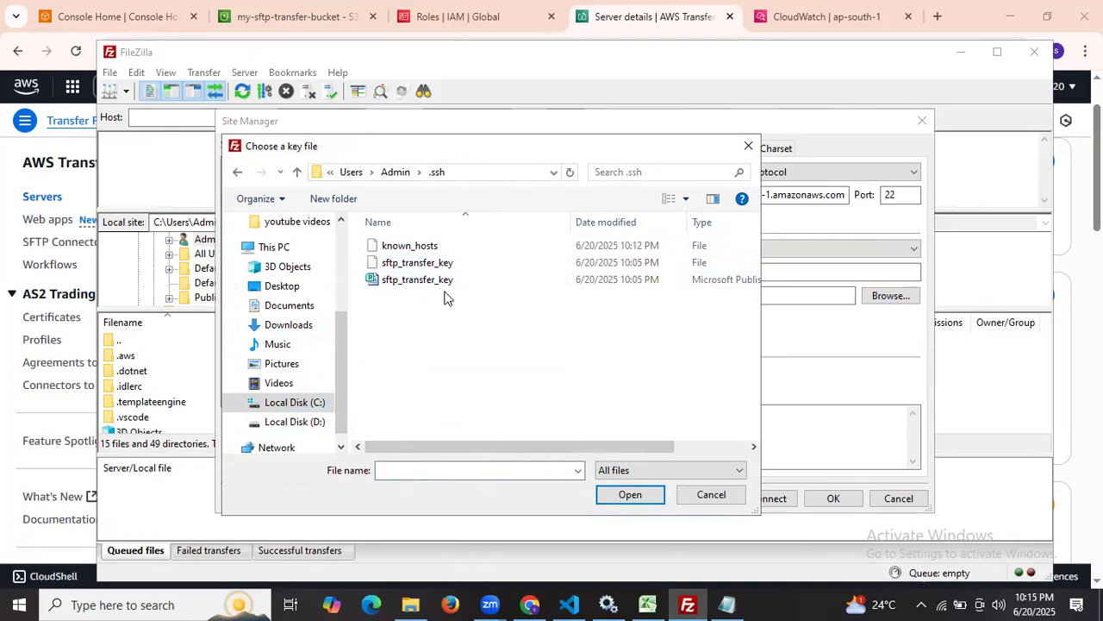
{"action": "left_click", "coordinate": [450, 266]}
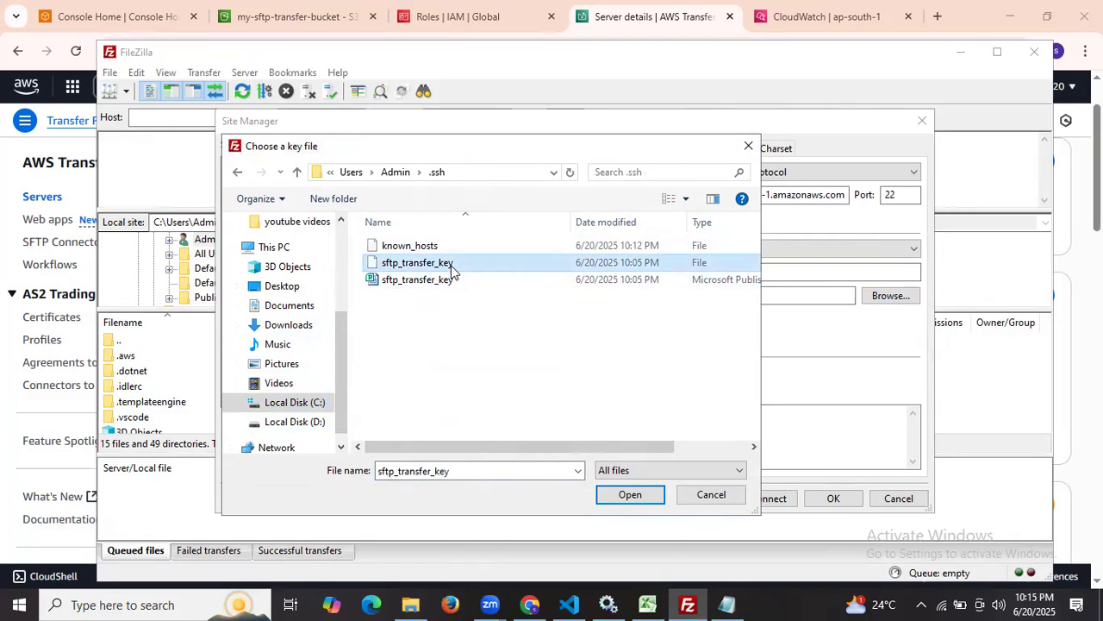
{"action": "left_click", "coordinate": [629, 494]}
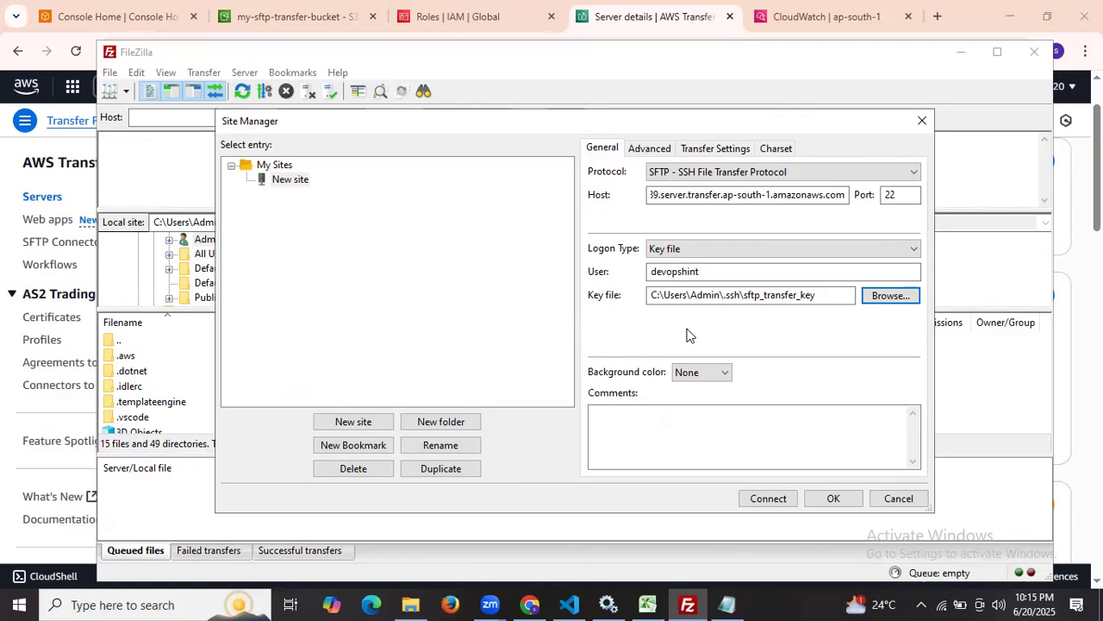
Connect to the configured SFTP site, accept the connection prompt, and select test_upload.txt in the remote root directory
{"action": "left_click", "coordinate": [763, 500]}
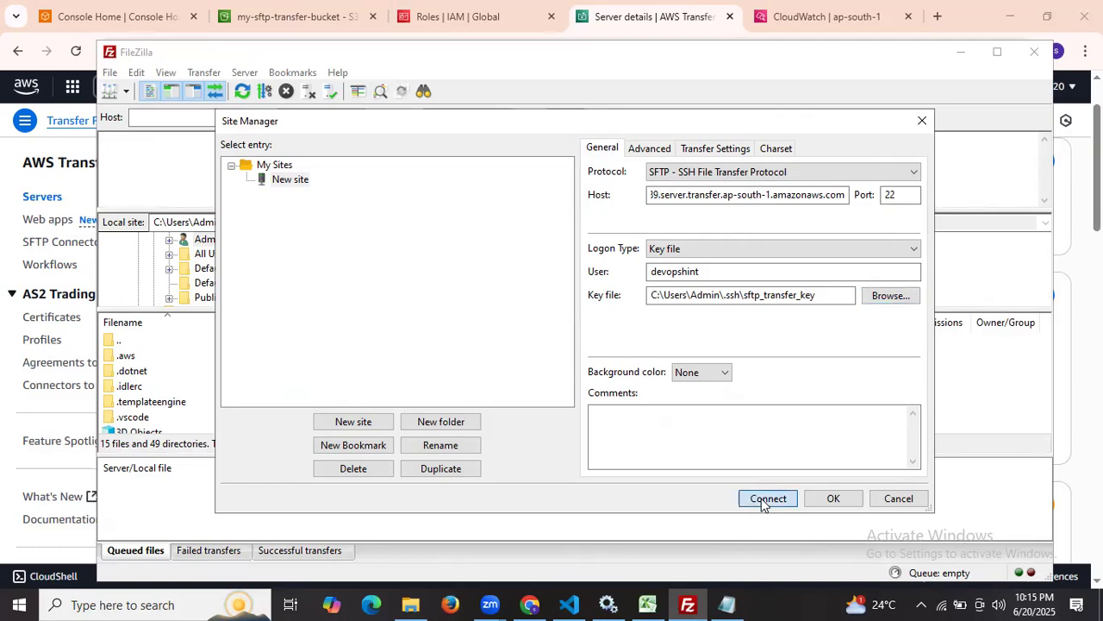
{"action": "left_click", "coordinate": [689, 393]}
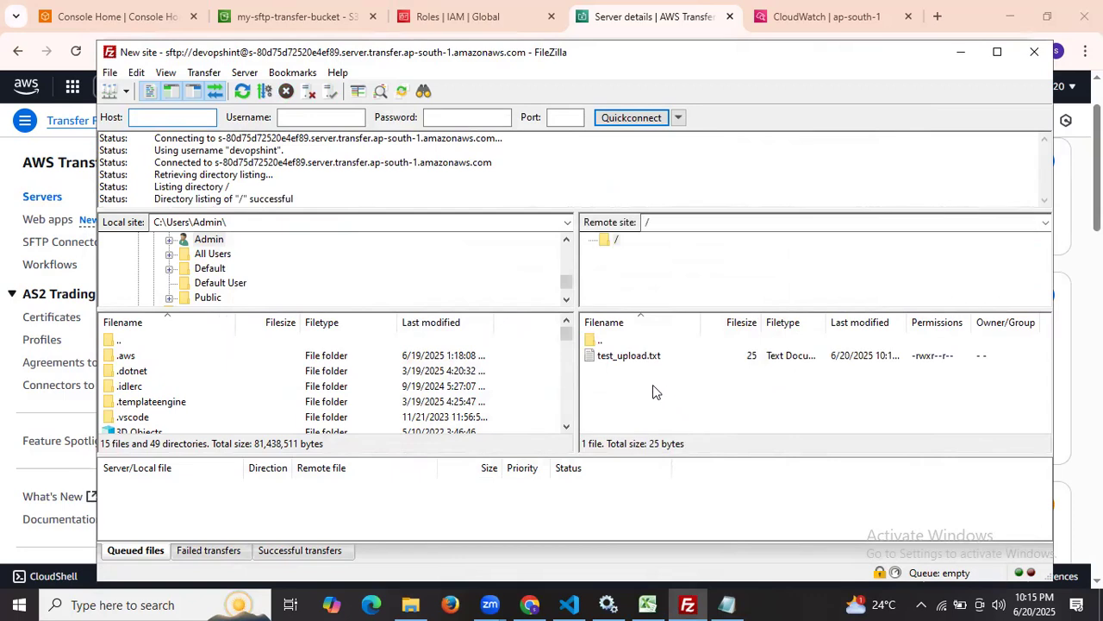
{"action": "left_click", "coordinate": [628, 358]}
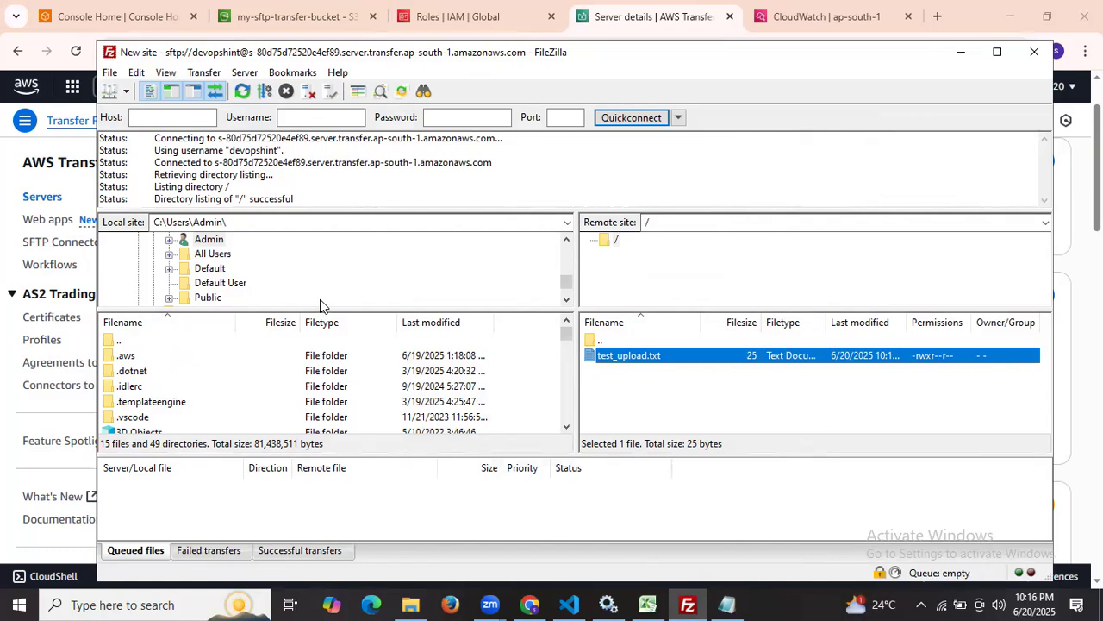
Switch to Chrome and inspect Restricted Folder in my-sftp-transfer-bucket, comparing its objects with the remote file list in FileZilla
{"action": "left_click", "coordinate": [296, 19]}
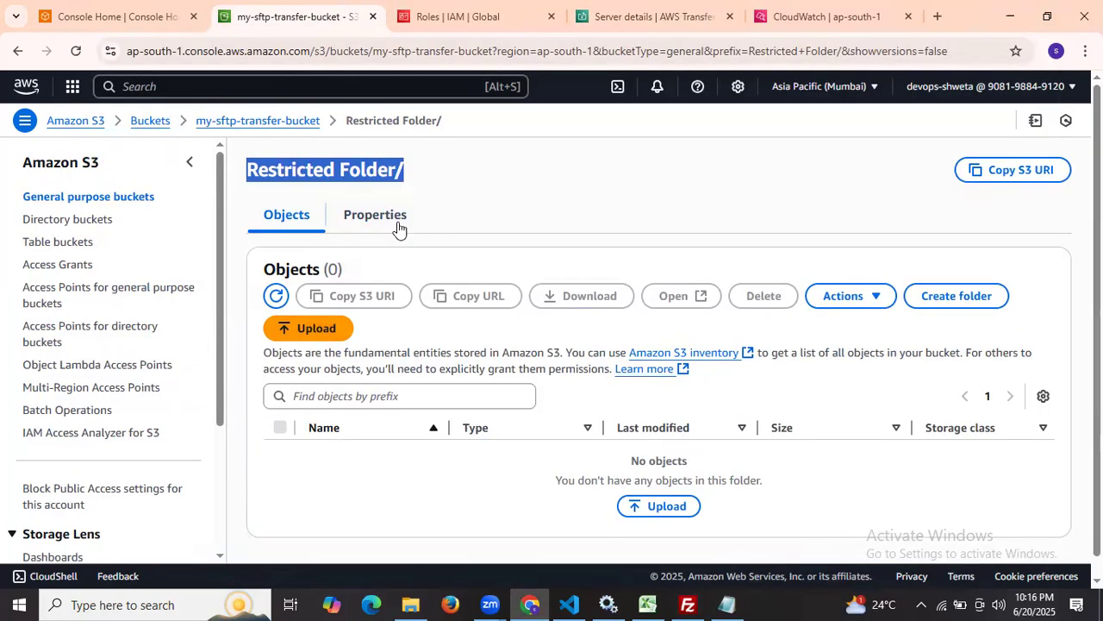
{"action": "left_click", "coordinate": [264, 125]}
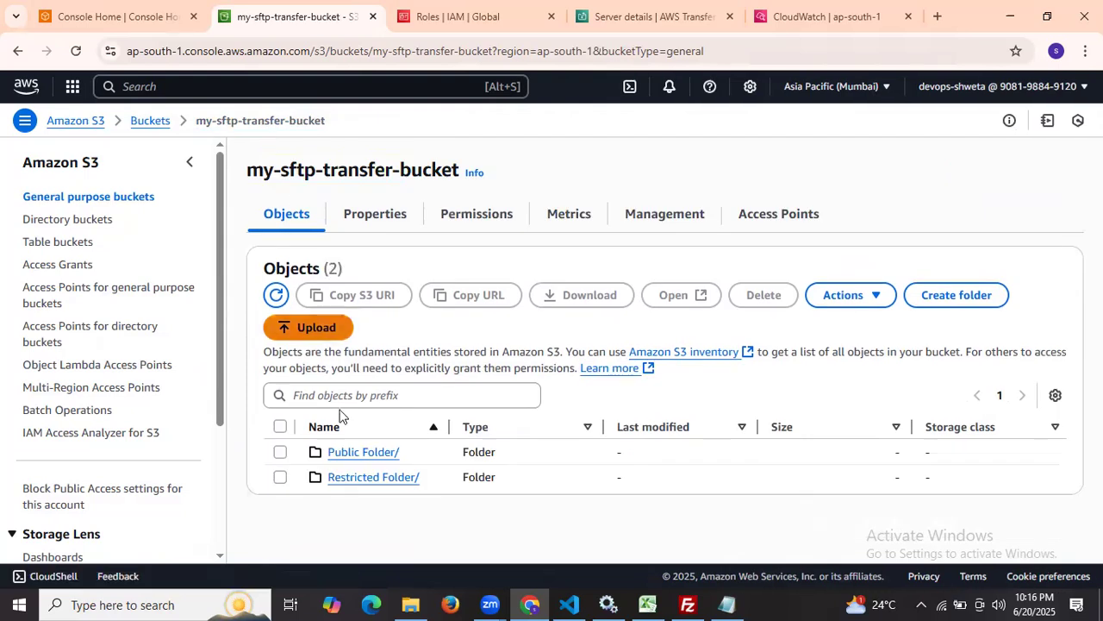
{"action": "left_click", "coordinate": [362, 482]}
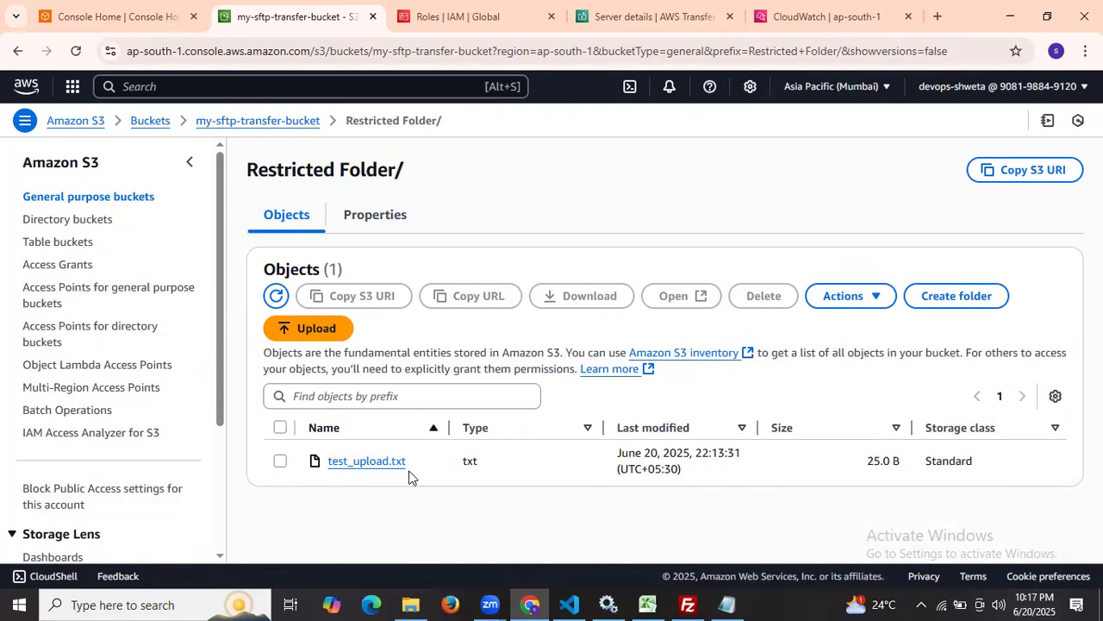
{"action": "left_click", "coordinate": [688, 604]}
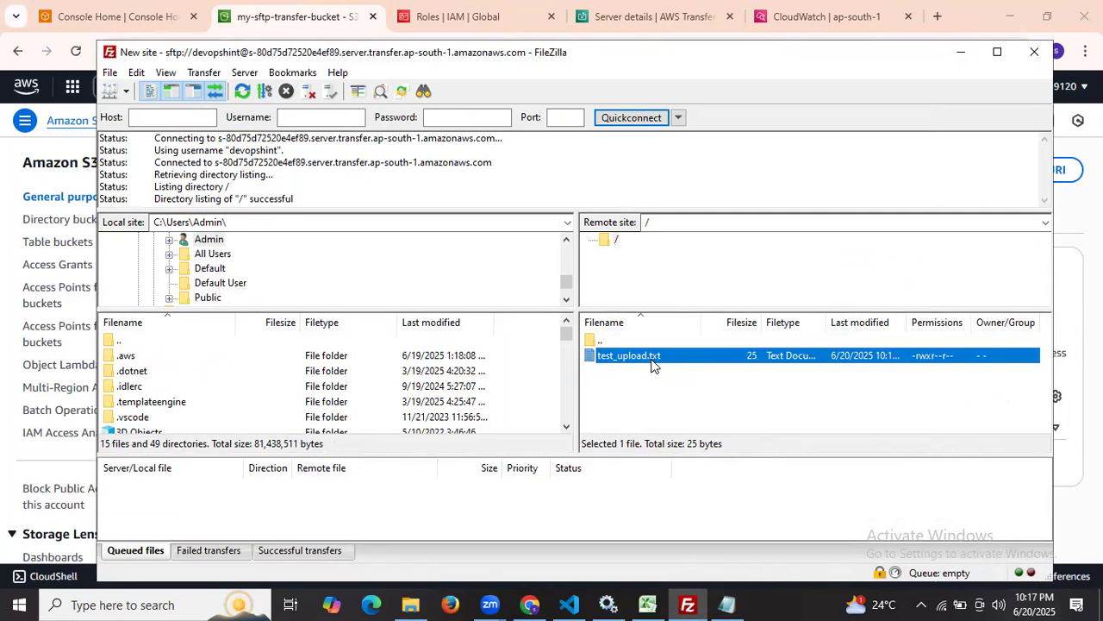
{"action": "left_click", "coordinate": [961, 52]}
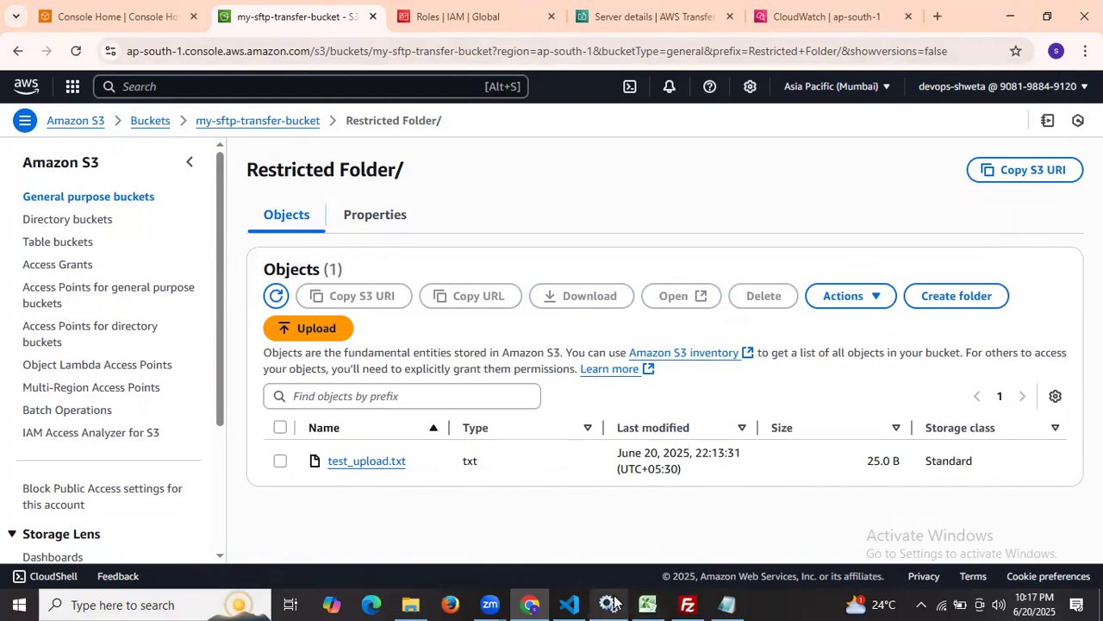
Switch to VS Code, consult the guide's Step #7, and run cd .. followed by ls in the open sftp session
{"action": "left_click", "coordinate": [569, 604]}
{"action": "scroll", "coordinate": [354, 157], "scroll_direction": "down", "scroll_amount": 4}
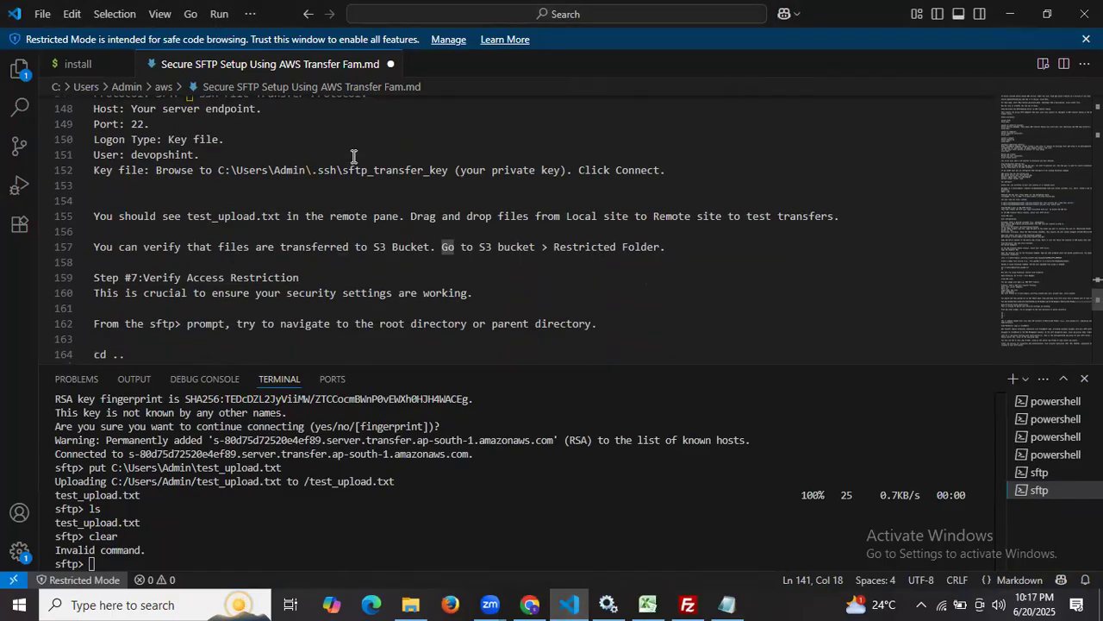
{"action": "left_click_drag", "start_coordinate": [125, 213], "coordinate": [488, 211]}
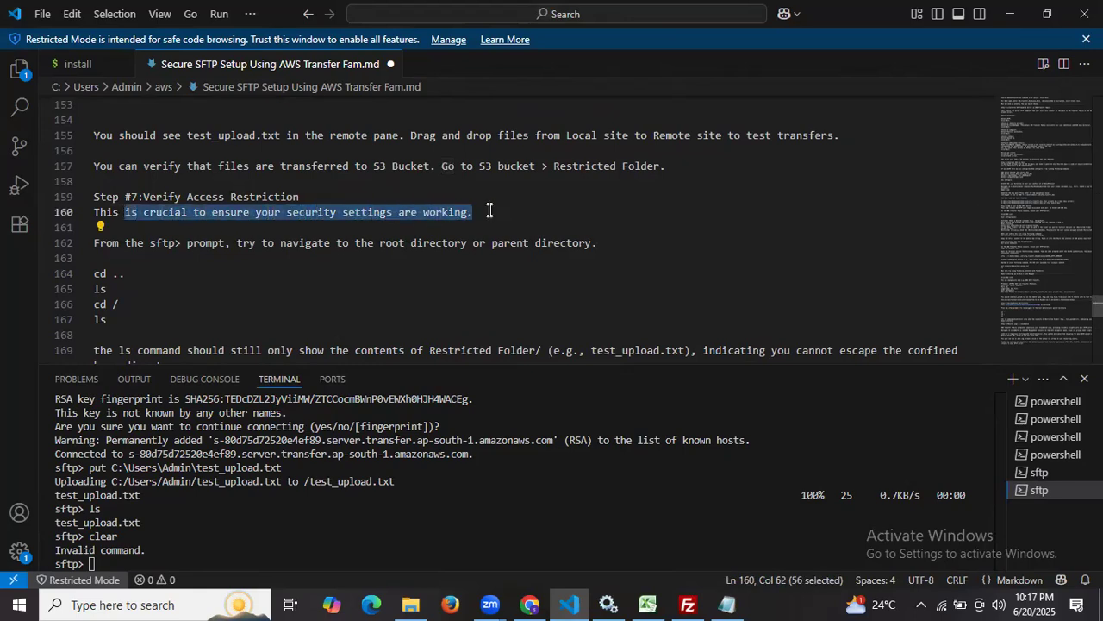
{"action": "scroll", "coordinate": [489, 211], "scroll_direction": "down", "scroll_amount": 2}
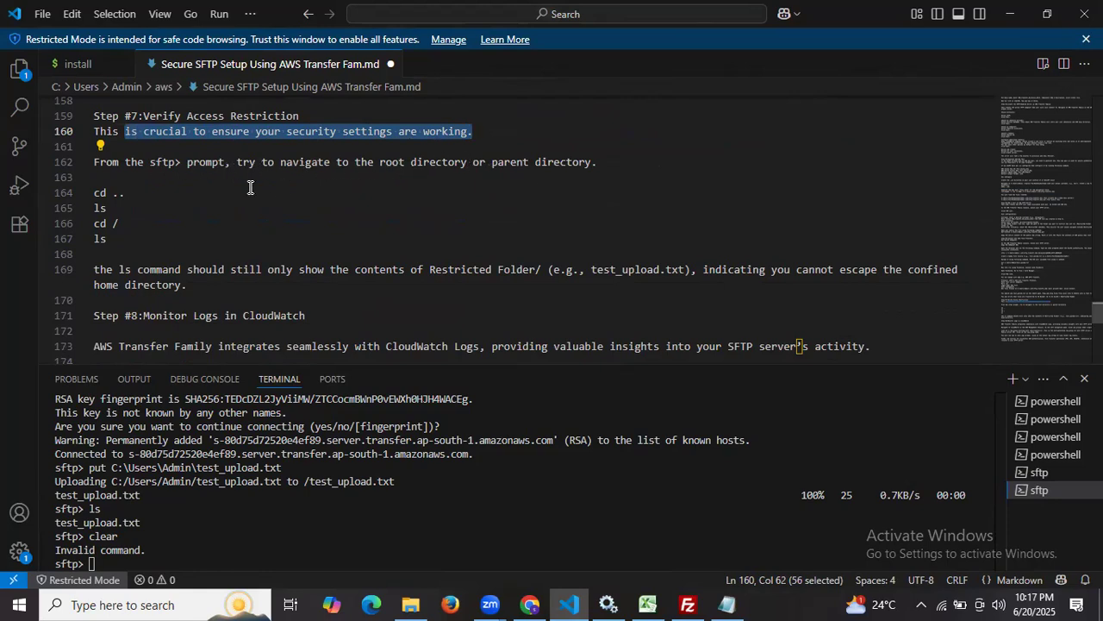
{"action": "triple_click", "coordinate": [102, 192]}
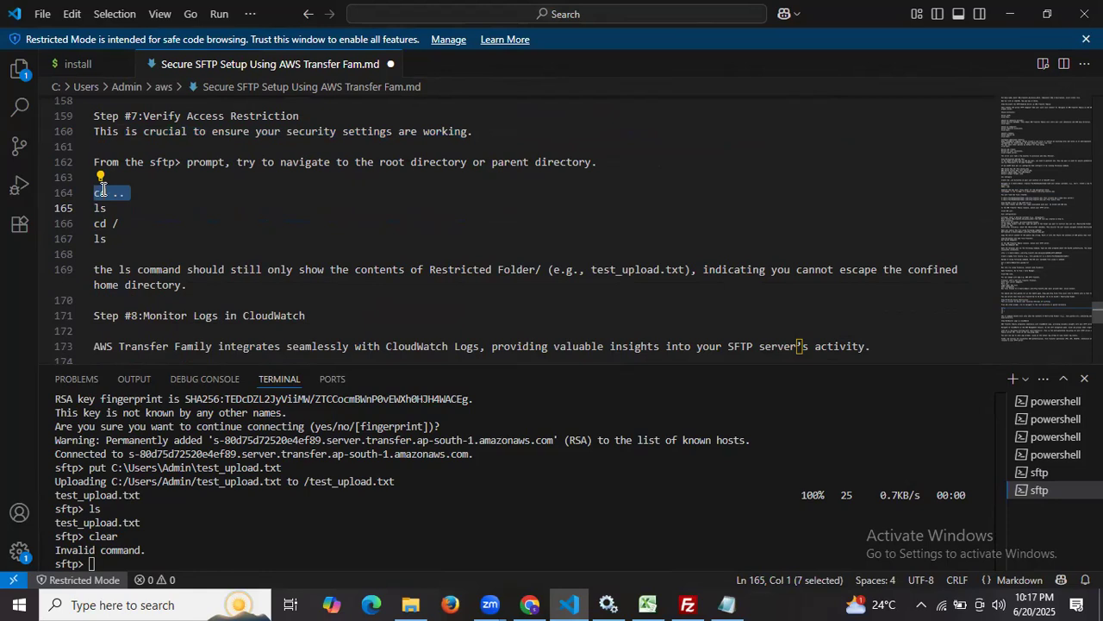
{"action": "key", "text": "ctrl+c"}
{"action": "right_click", "coordinate": [223, 508]}
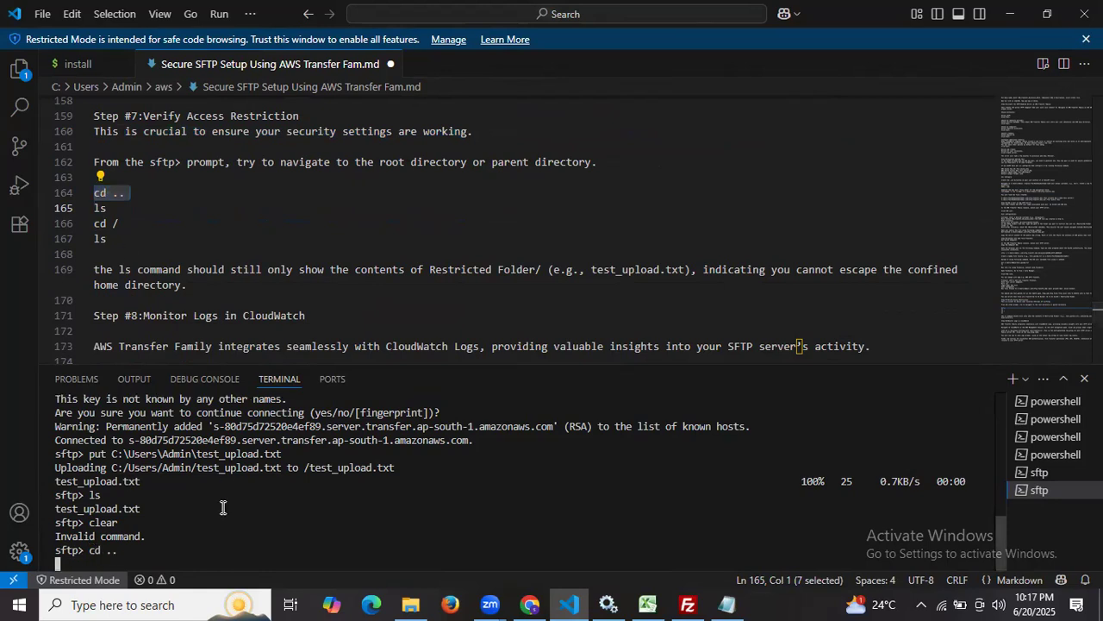
{"action": "type", "text": "ls"}
{"action": "key", "text": "Return"}
Change to the root directory with cd / in the sftp session and list its contents with ls
{"action": "type", "text": "cd /"}
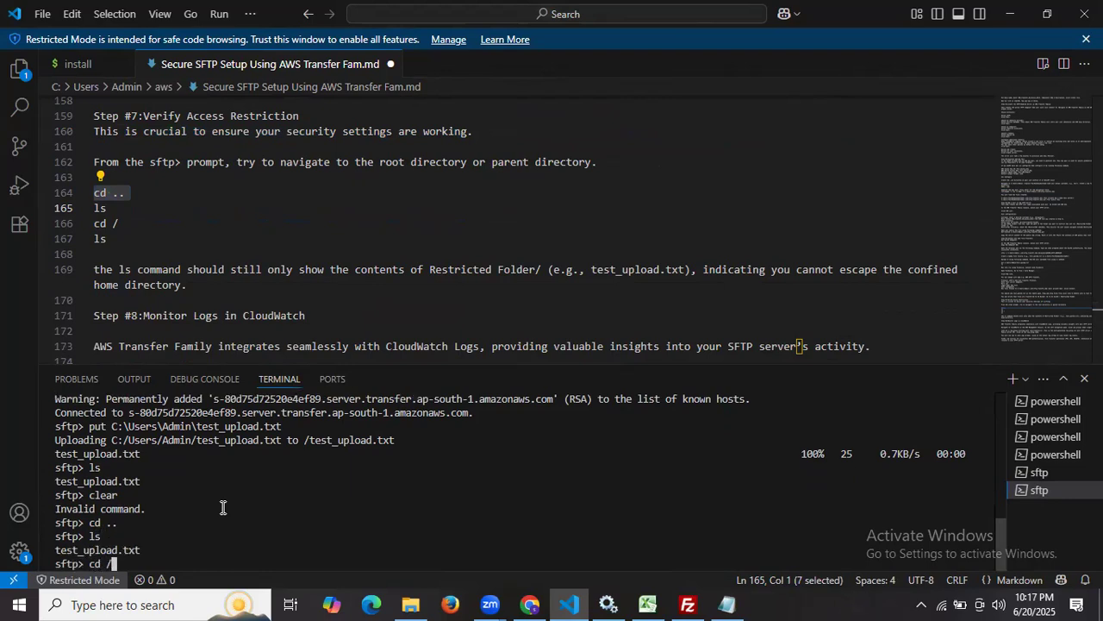
{"action": "key", "text": "Return"}
{"action": "type", "text": "ls"}
{"action": "key", "text": "Return"}
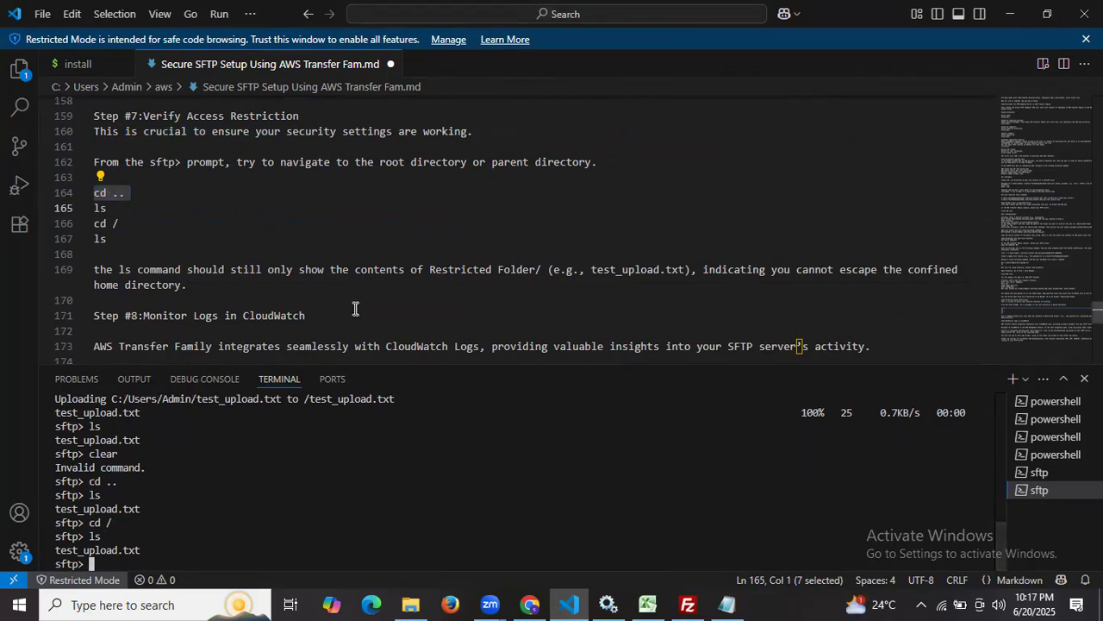
Read the guide's note on the expected ls output and its Step #8 instructions for monitoring logs in CloudWatch
{"action": "scroll", "coordinate": [277, 256], "scroll_direction": "down", "scroll_amount": 2}
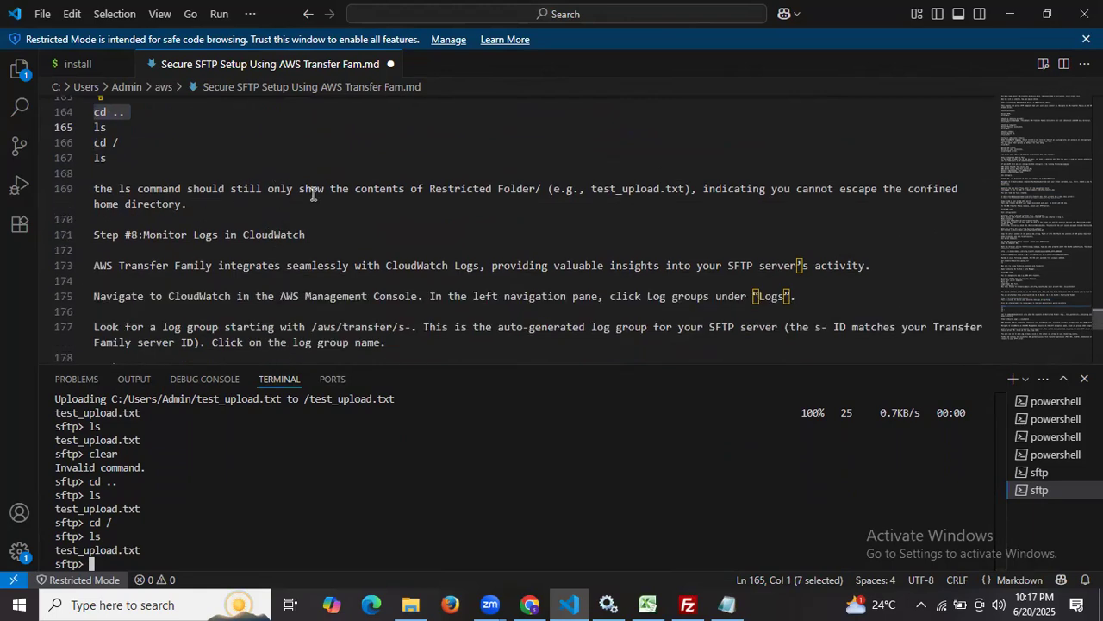
{"action": "left_click", "coordinate": [599, 188]}
{"action": "left_click_drag", "start_coordinate": [598, 188], "coordinate": [687, 188]}
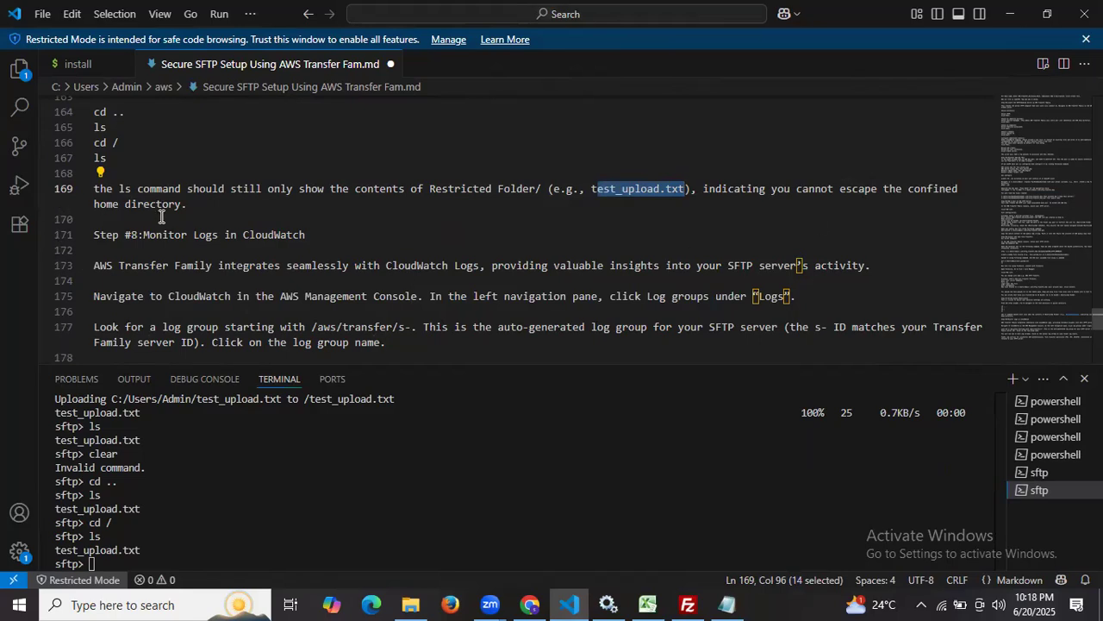
{"action": "scroll", "coordinate": [161, 216], "scroll_direction": "down", "scroll_amount": 1}
{"action": "left_click_drag", "start_coordinate": [143, 193], "coordinate": [307, 192]}
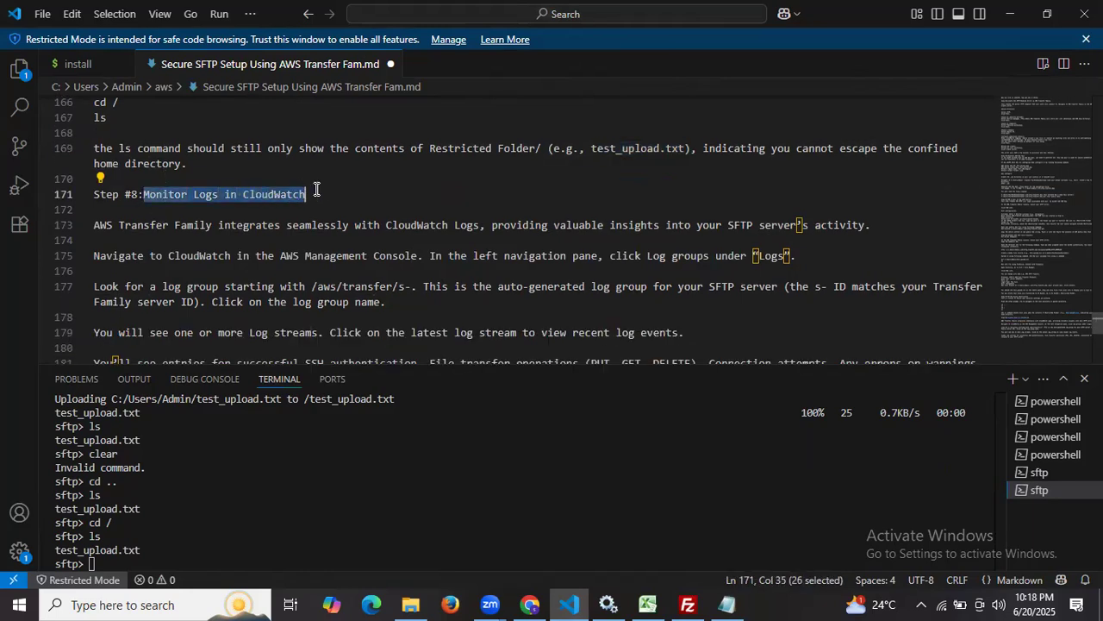
{"action": "scroll", "coordinate": [316, 188], "scroll_direction": "down", "scroll_amount": 1}
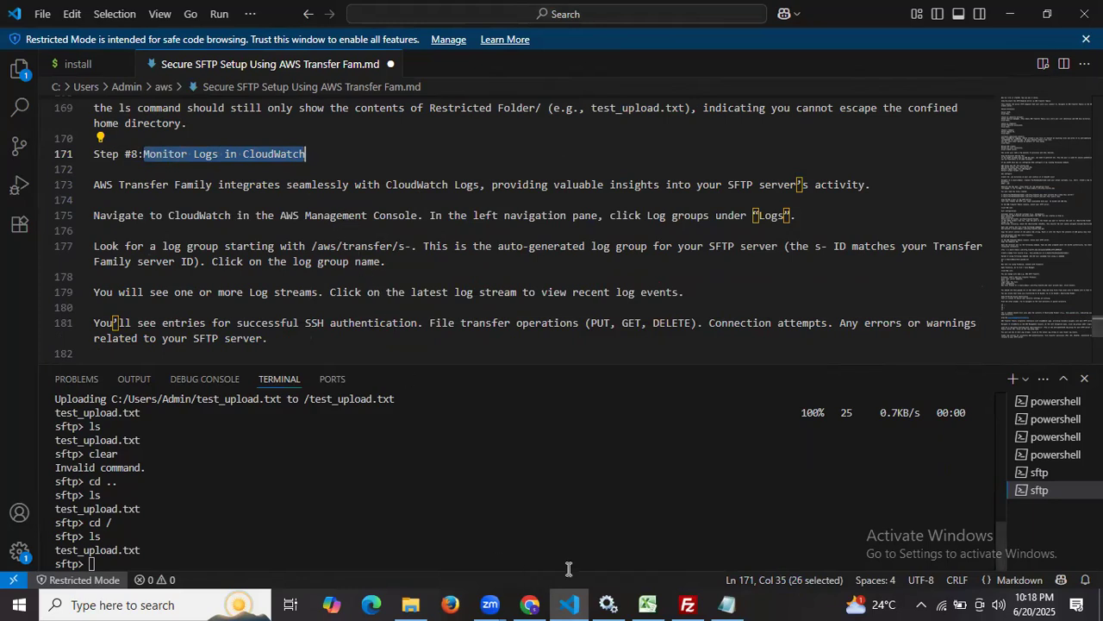
In Chrome, open the CloudWatch log group /aws/transfer/s-80d75d72520e4ef89 and view the log events of its devopshint stream
{"action": "left_click", "coordinate": [534, 602]}
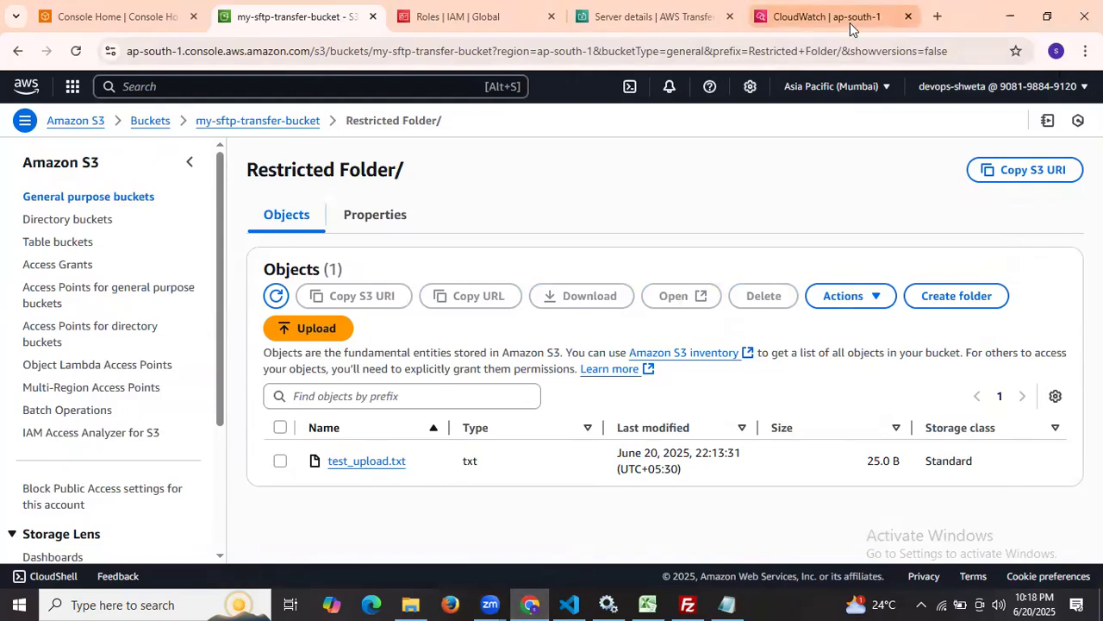
{"action": "left_click", "coordinate": [844, 19]}
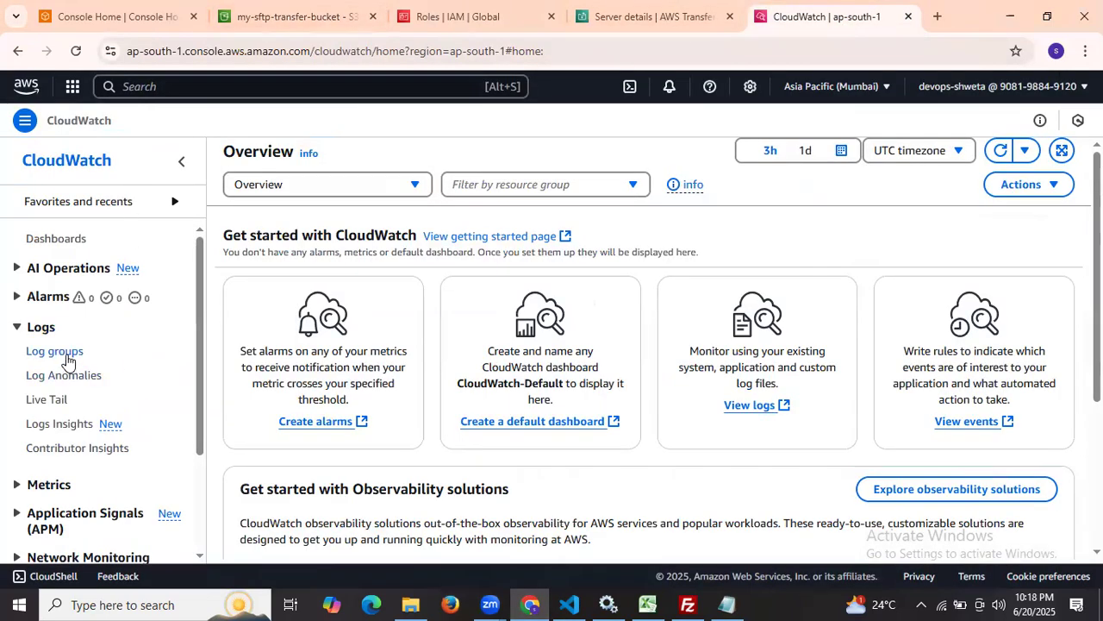
{"action": "left_click", "coordinate": [68, 359]}
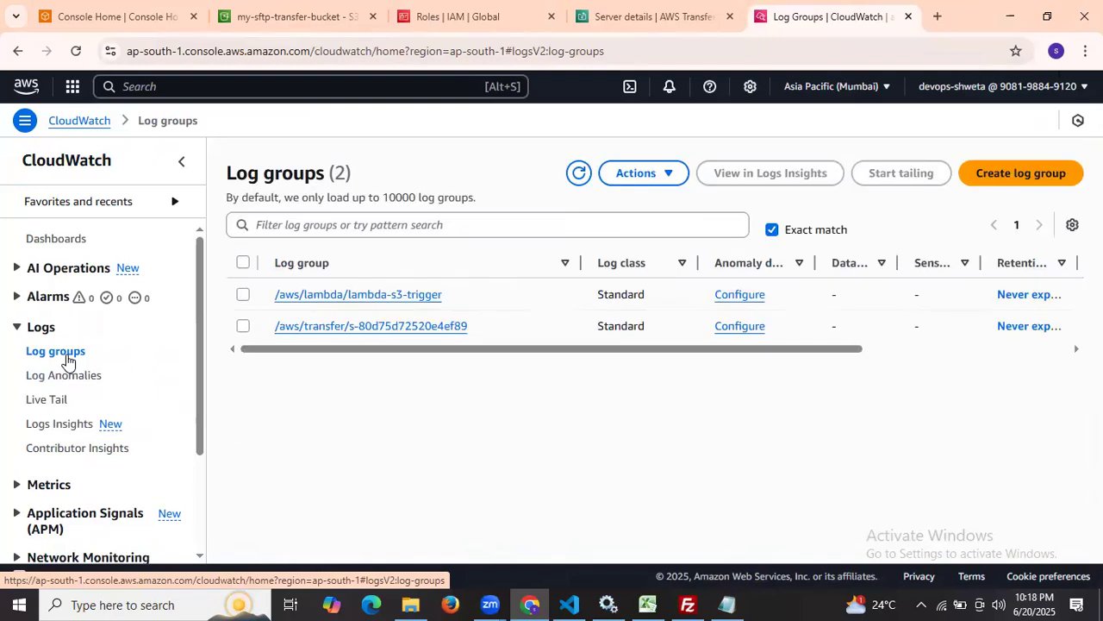
{"action": "left_click", "coordinate": [315, 329]}
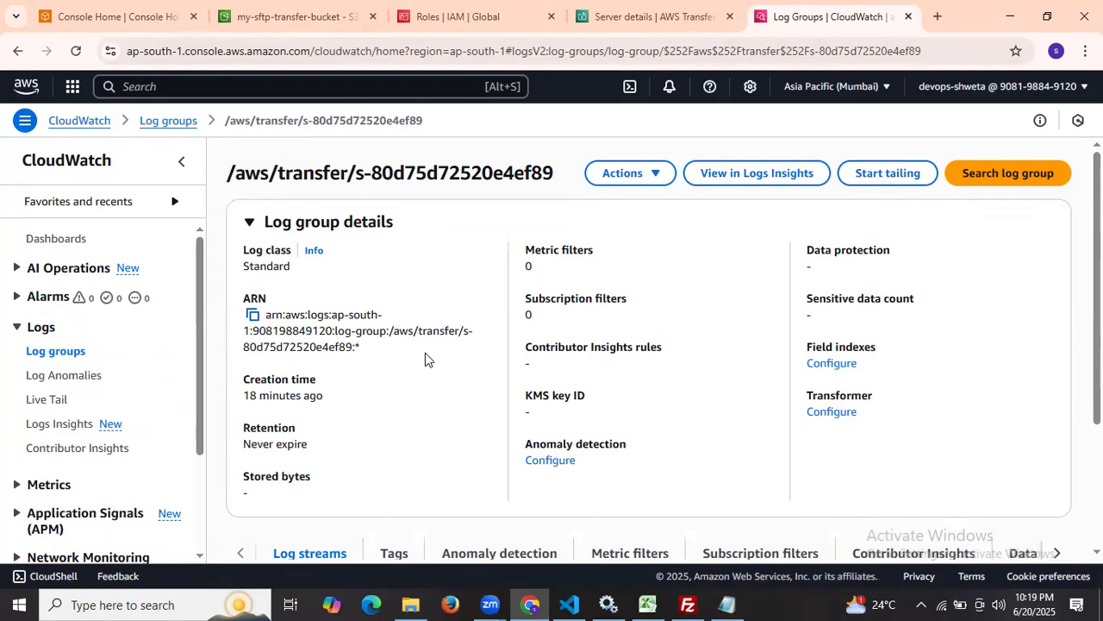
{"action": "scroll", "coordinate": [425, 353], "scroll_direction": "down", "scroll_amount": 2}
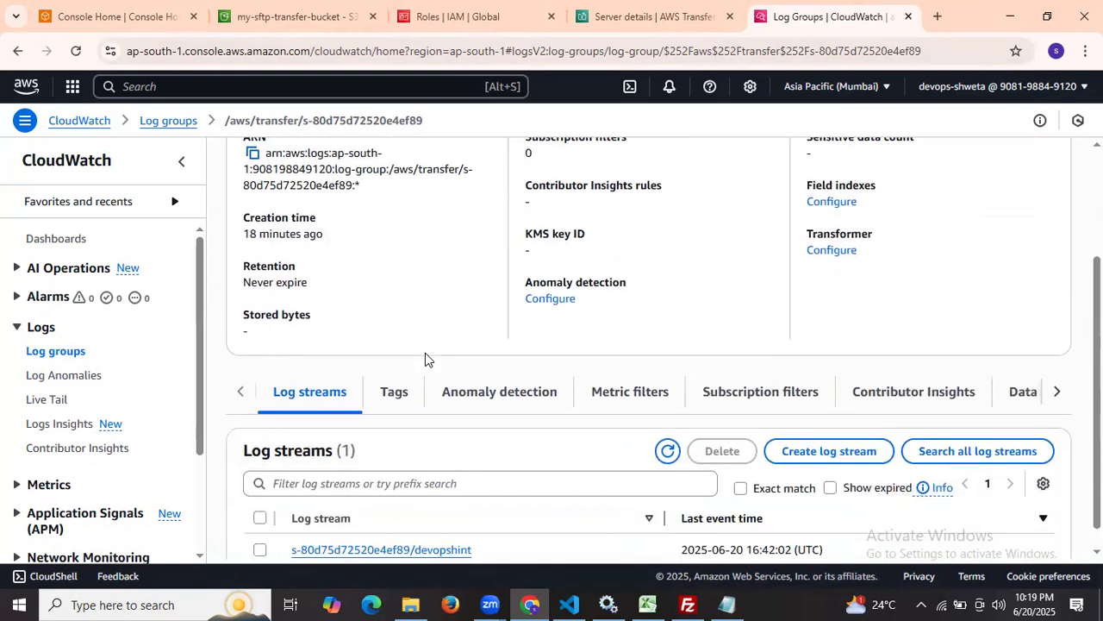
{"action": "scroll", "coordinate": [425, 353], "scroll_direction": "down", "scroll_amount": 1}
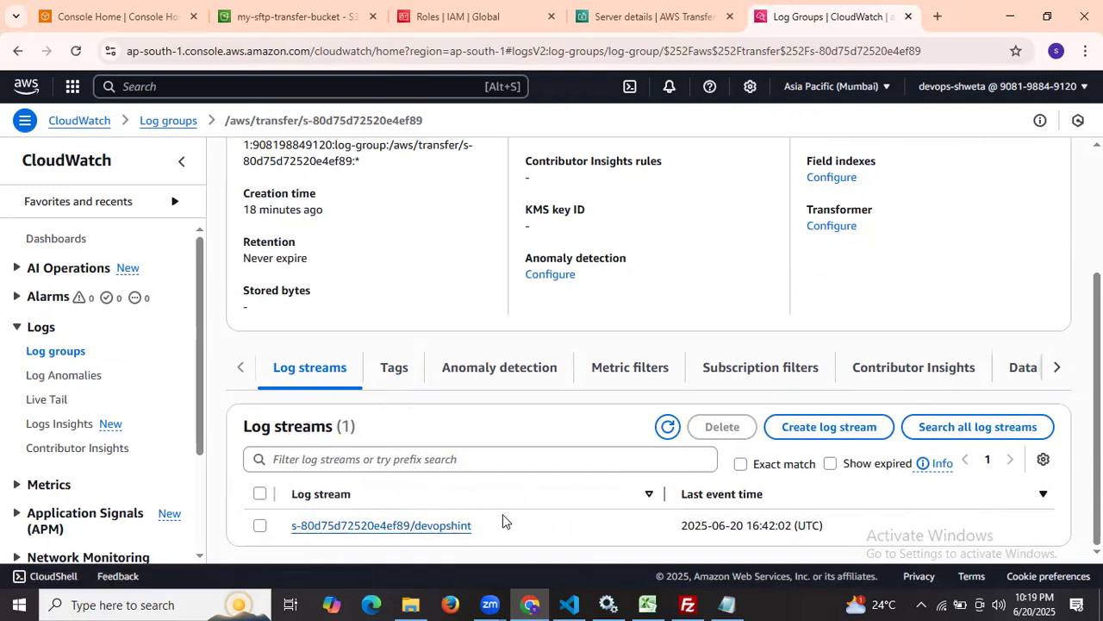
{"action": "left_click", "coordinate": [381, 528]}
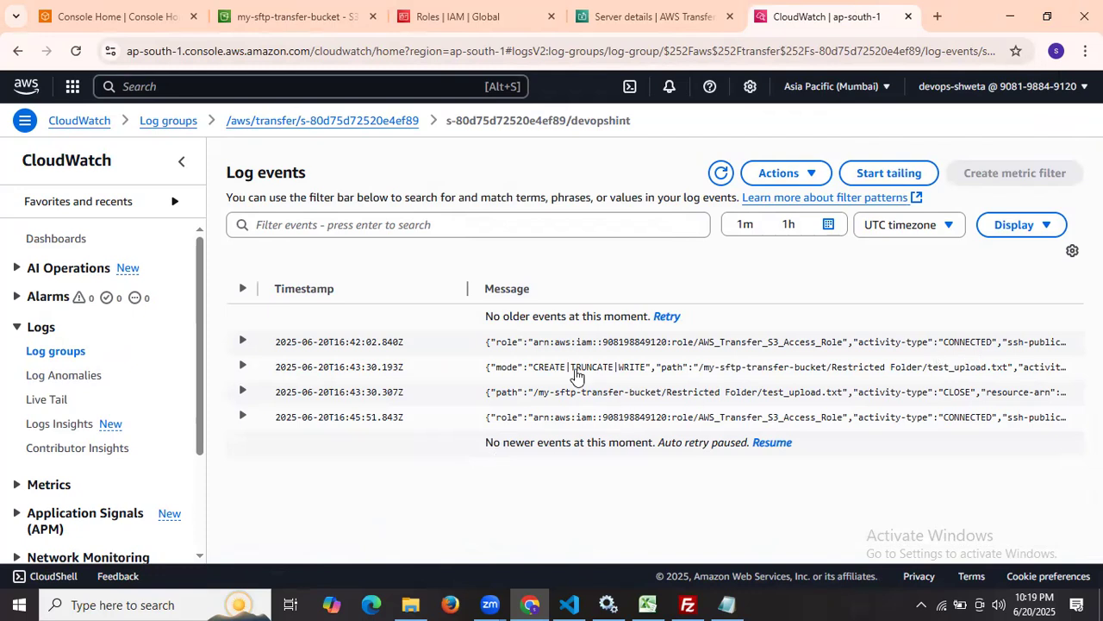
Return to VS Code, close the terminal, and highlight the guide's title line, Secure SFTP Setup Using AWS Transfer Family
{"action": "left_click", "coordinate": [569, 603]}
{"action": "left_click", "coordinate": [1085, 379]}
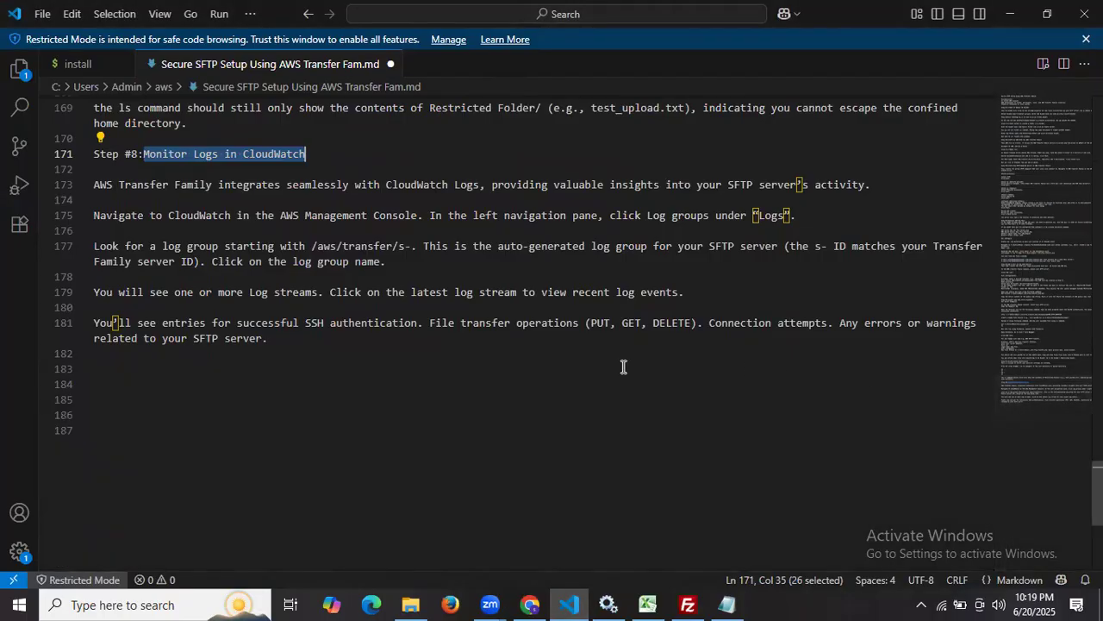
{"action": "scroll", "coordinate": [535, 311], "scroll_direction": "up", "scroll_amount": 11}
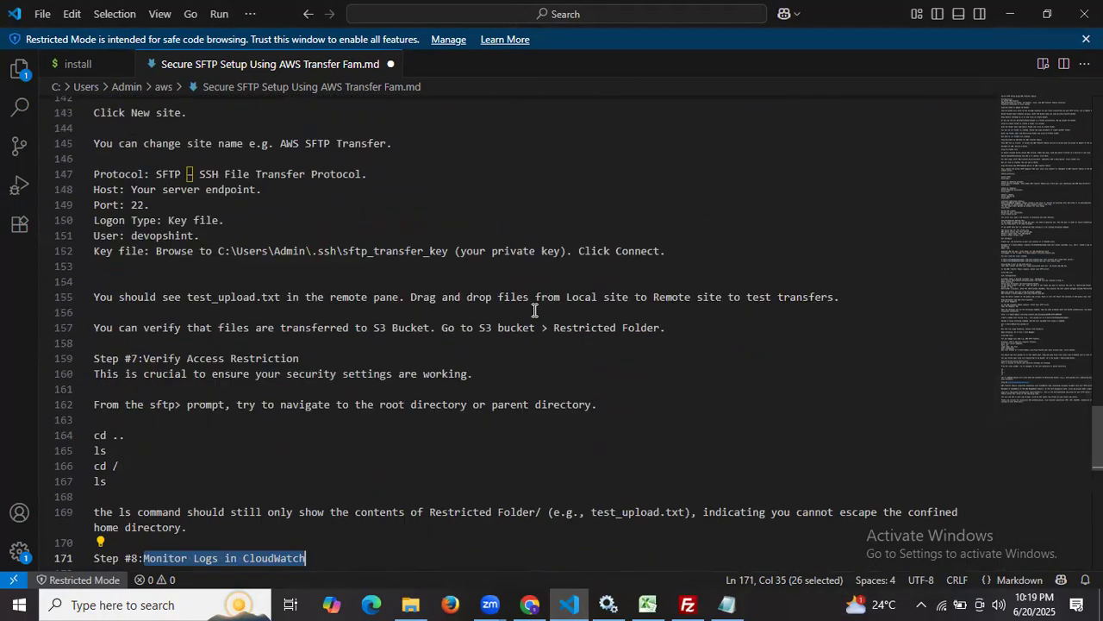
{"action": "scroll", "coordinate": [534, 310], "scroll_direction": "up", "scroll_amount": 20}
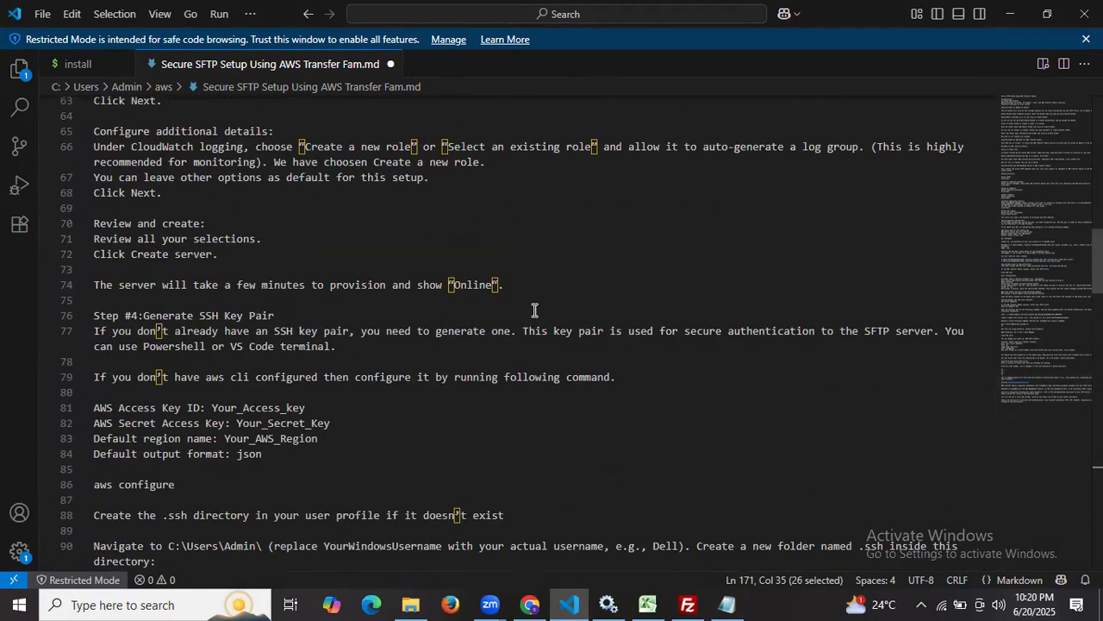
{"action": "scroll", "coordinate": [535, 310], "scroll_direction": "up", "scroll_amount": 9}
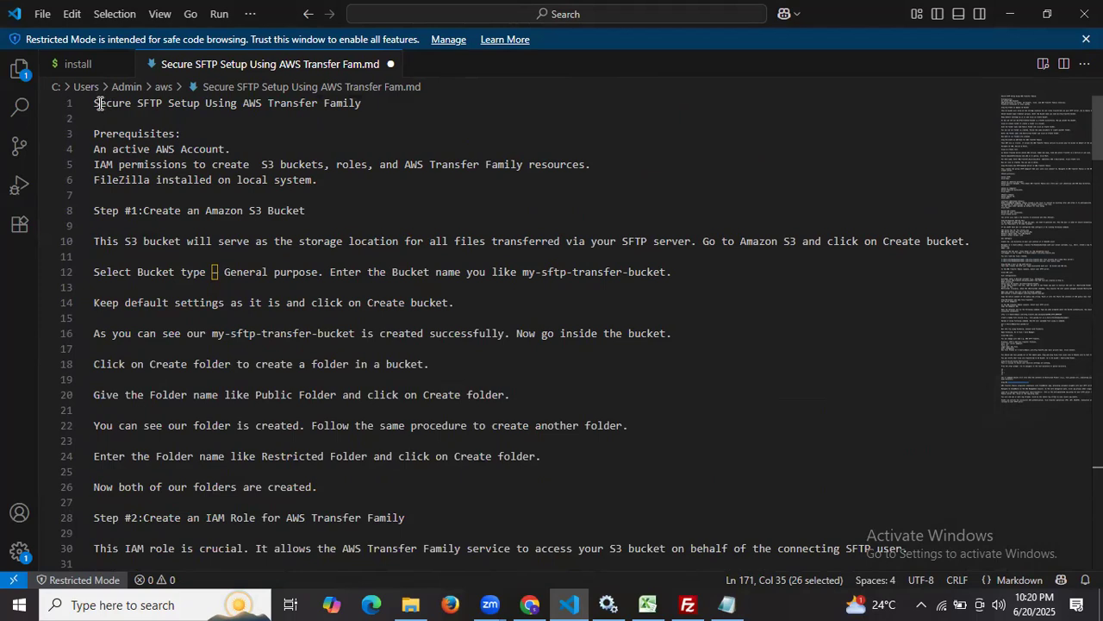
{"action": "left_click_drag", "start_coordinate": [94, 102], "coordinate": [378, 103]}
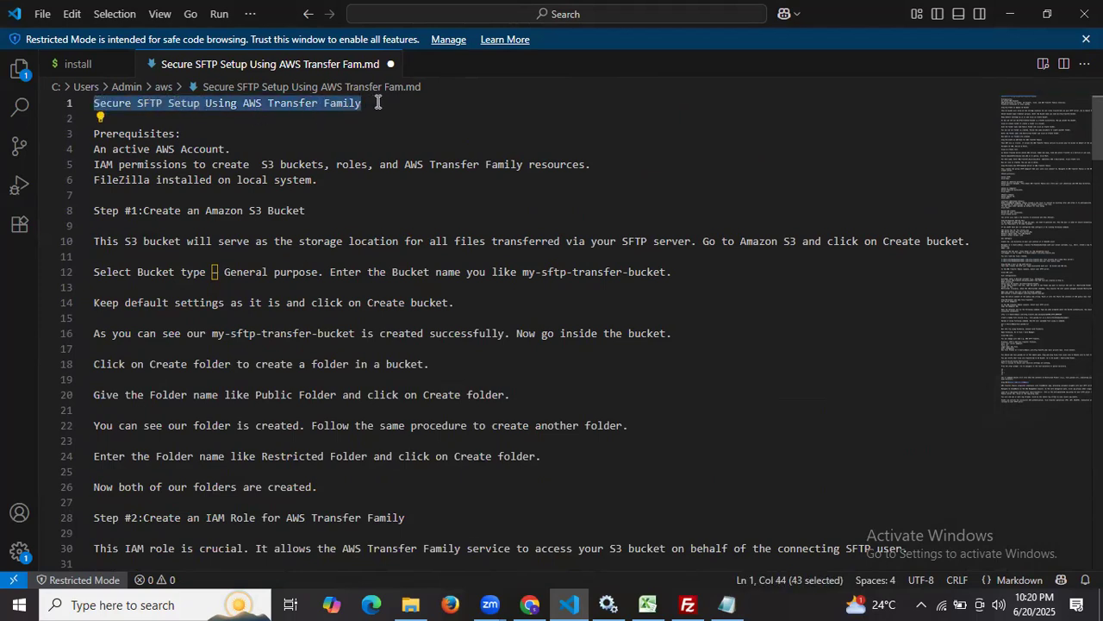